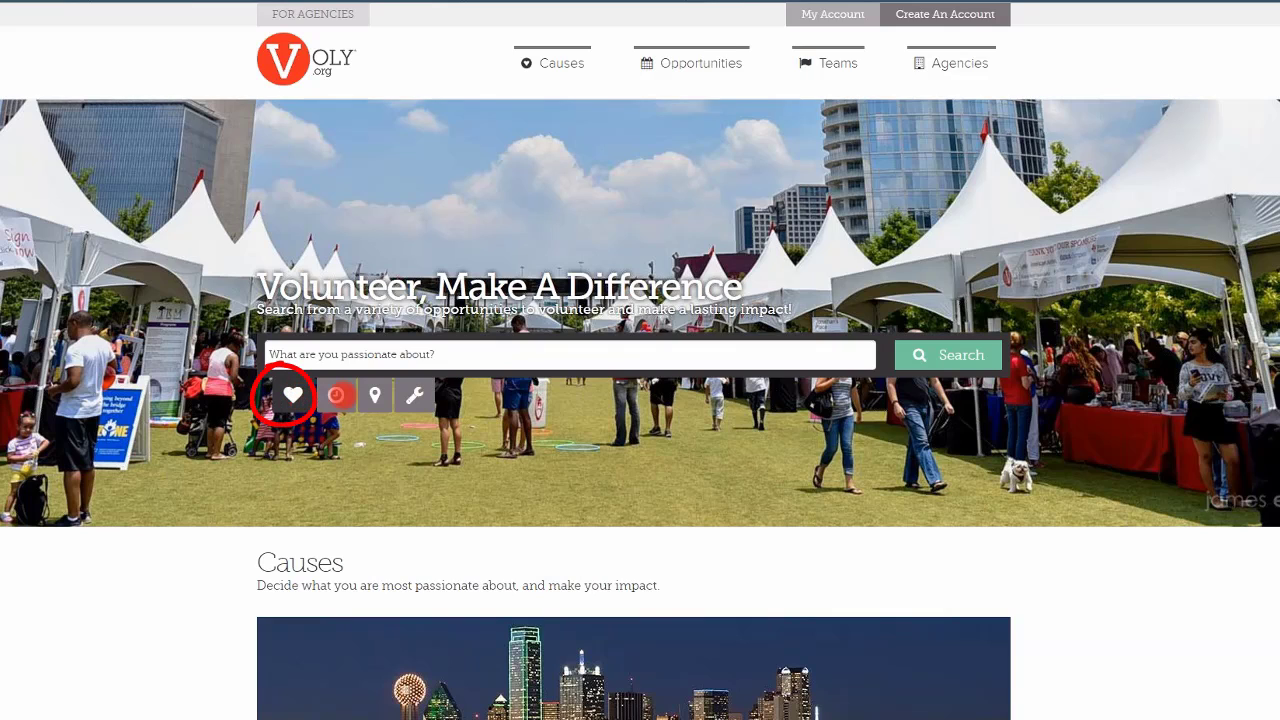
Switch the homepage search mode from dates to location to skill set
left_click(336, 396)
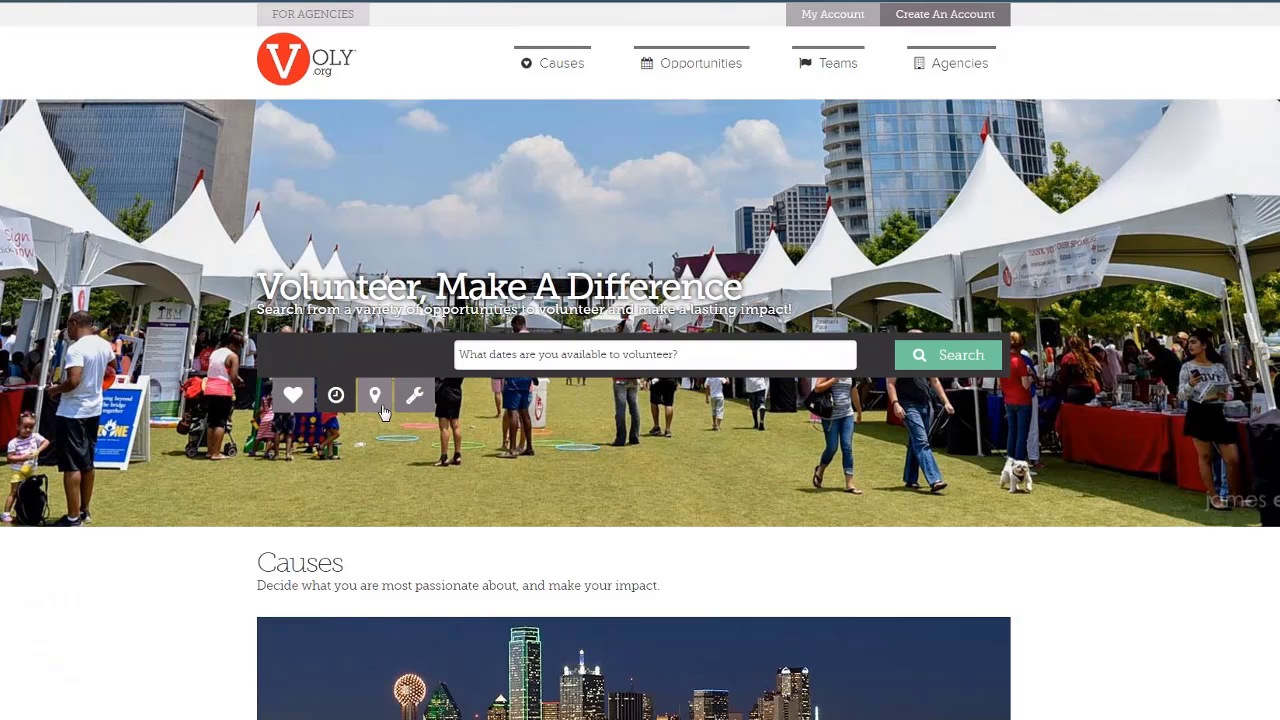
left_click(377, 400)
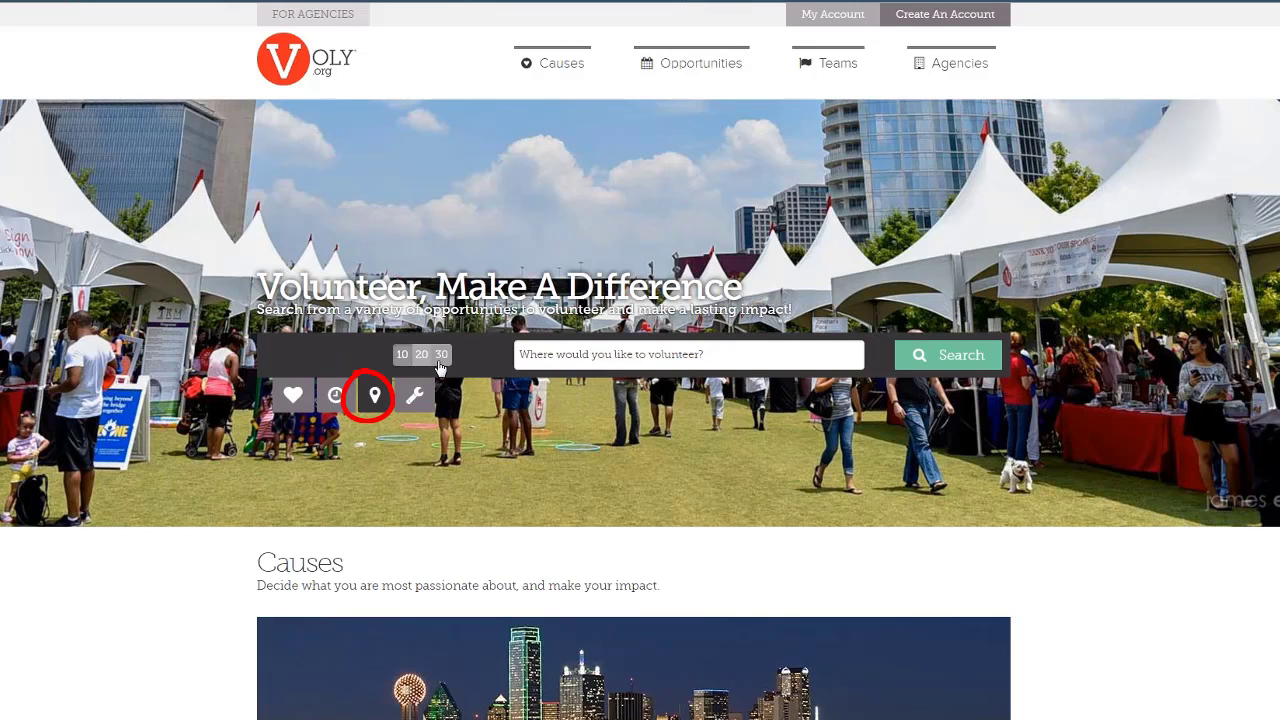
left_click(416, 400)
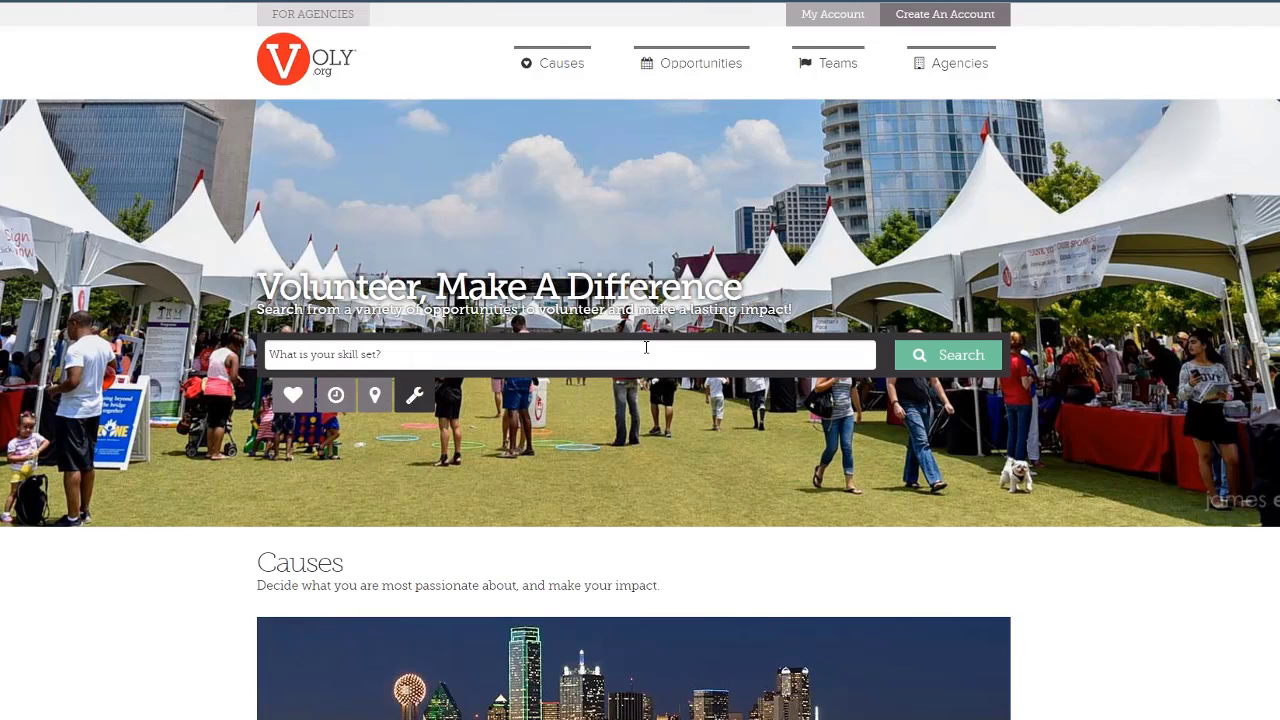
View the Opportunities listing of 762 opportunities, then move to the Causes page
left_click(700, 63)
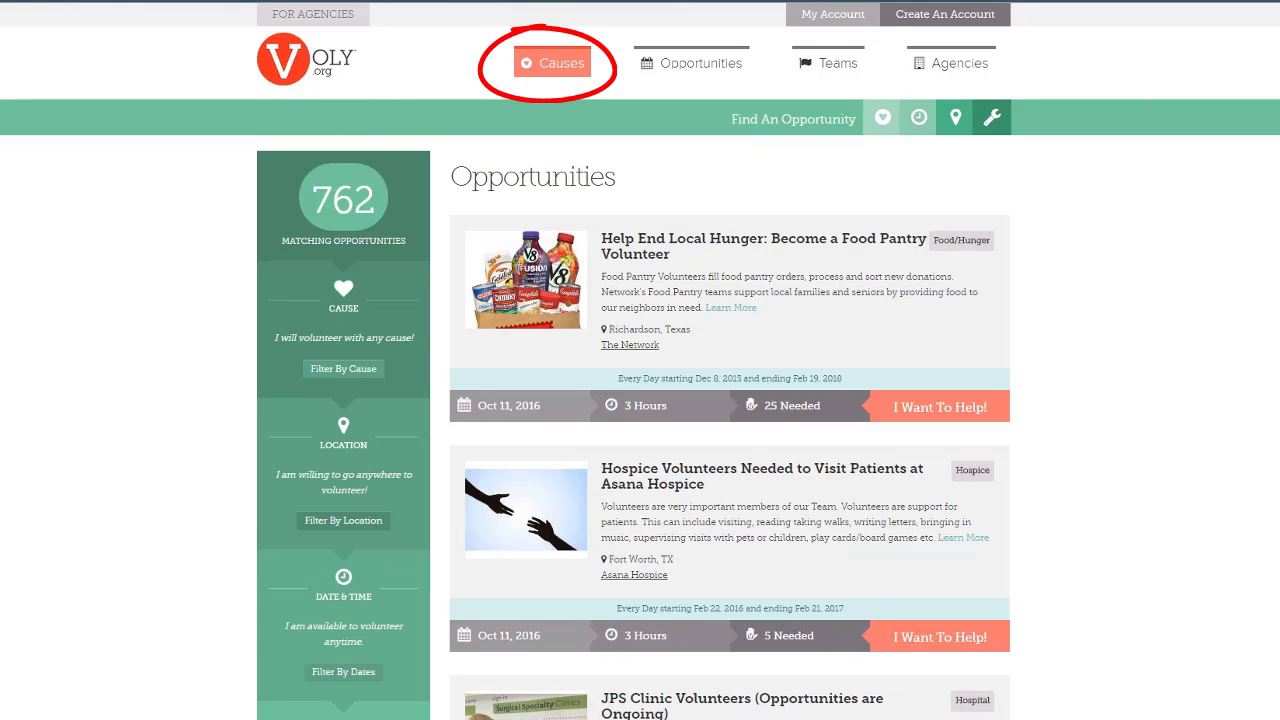
left_click(552, 63)
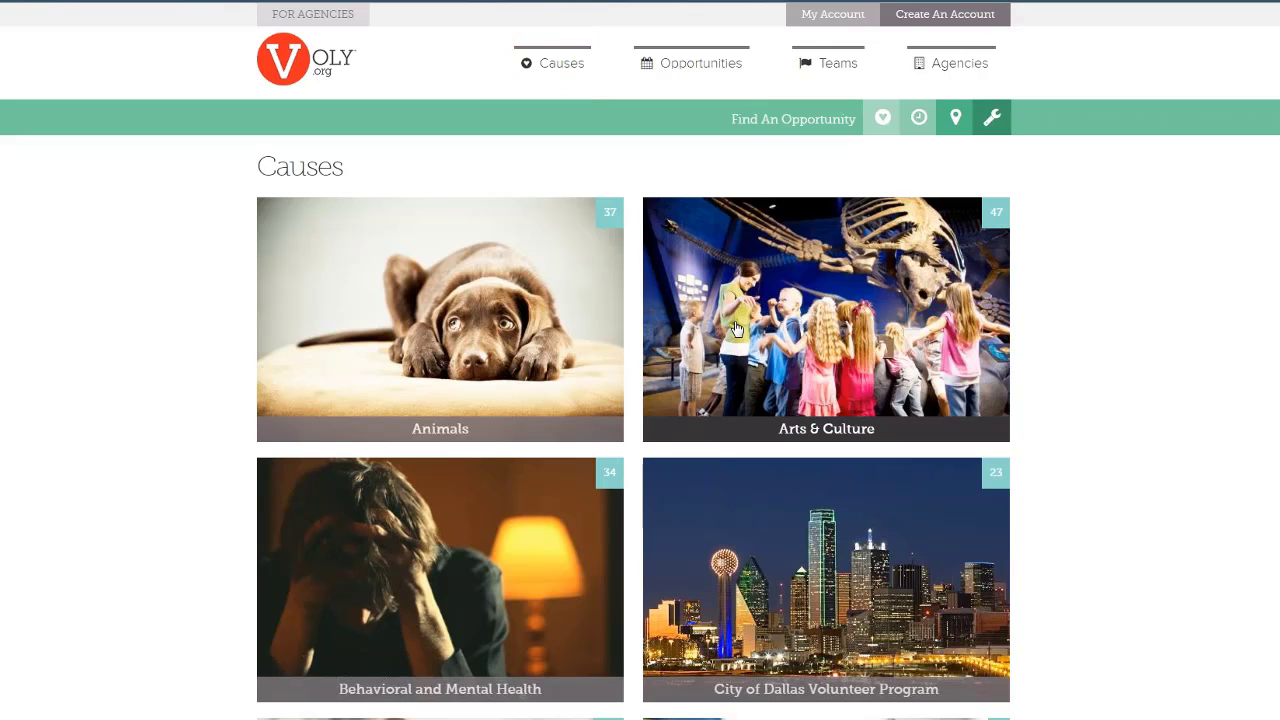
Scroll through the cause tiles from Animals down to Social Services and back
scroll(736, 329, "down", 2)
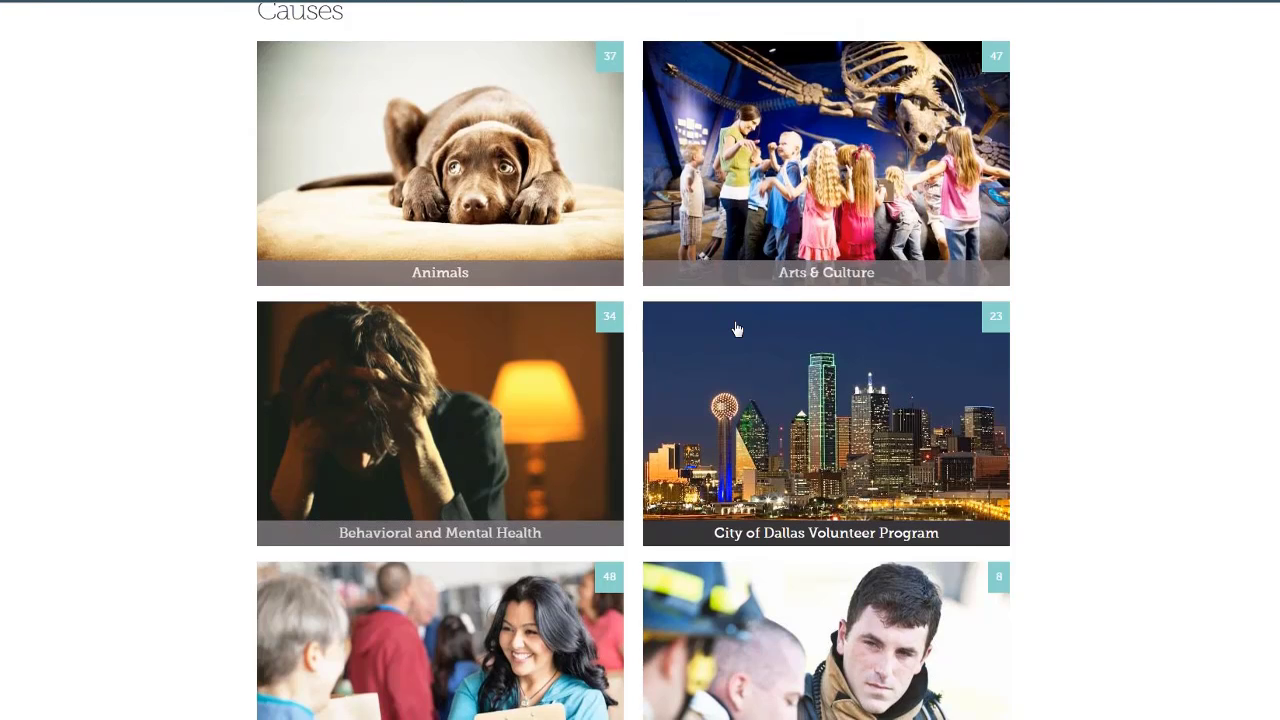
scroll(736, 329, "down", 3)
scroll(736, 329, "down", 1)
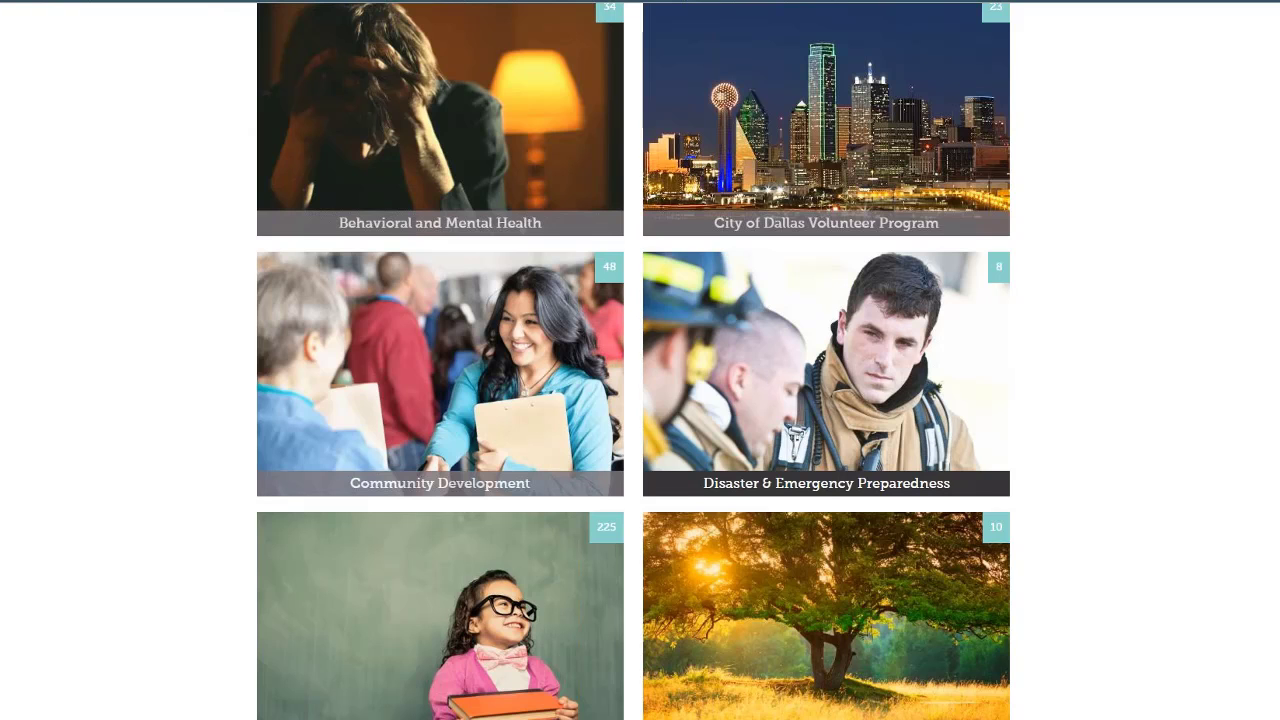
scroll(736, 330, "down", 3)
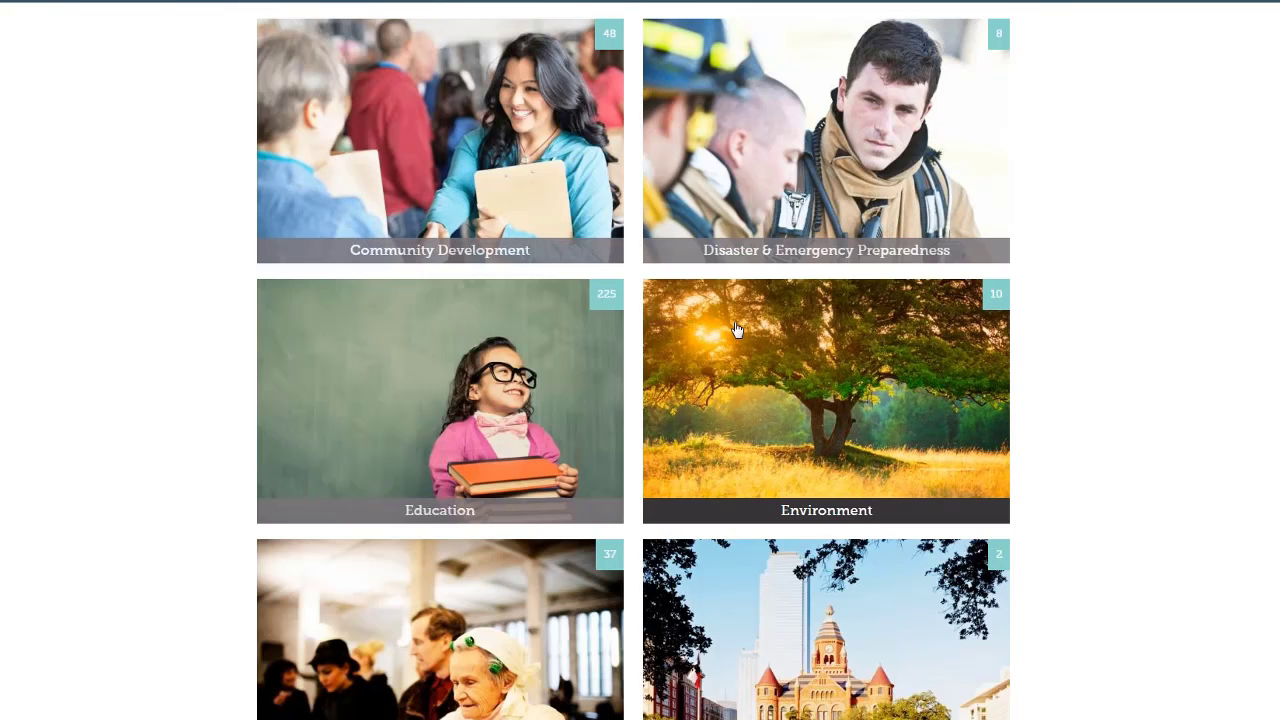
scroll(718, 331, "down", 3)
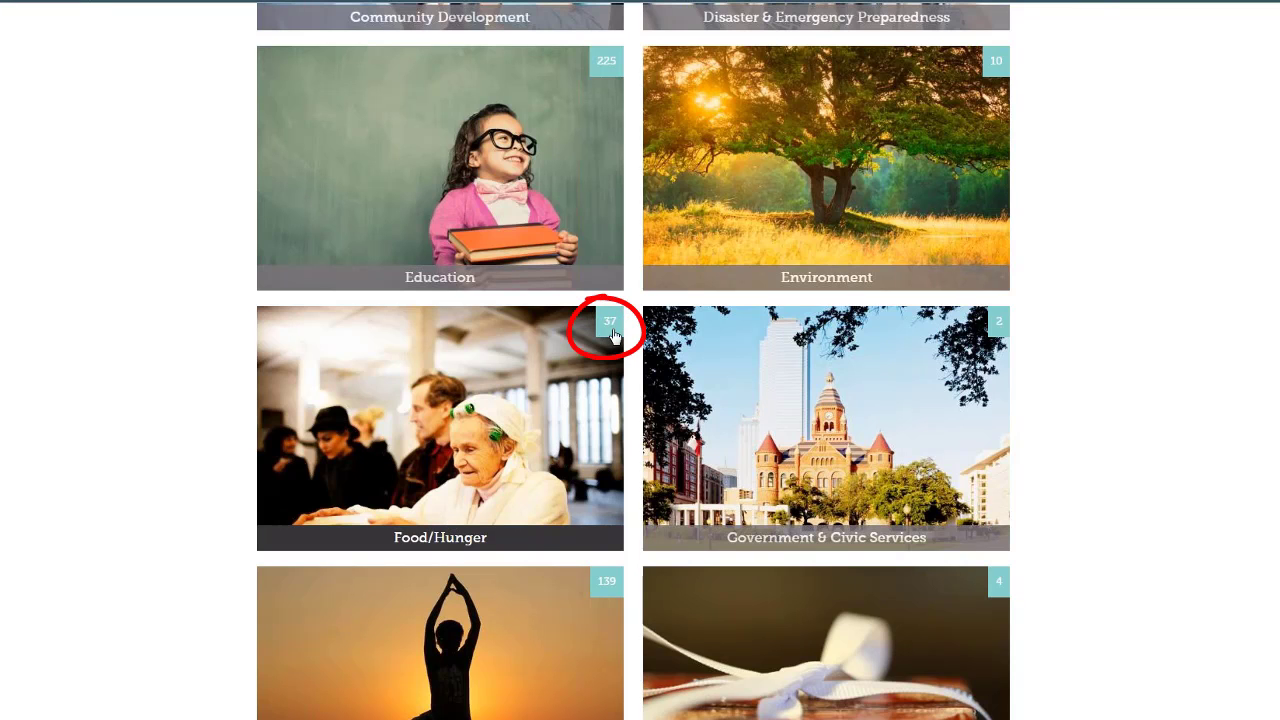
scroll(717, 419, "down", 6)
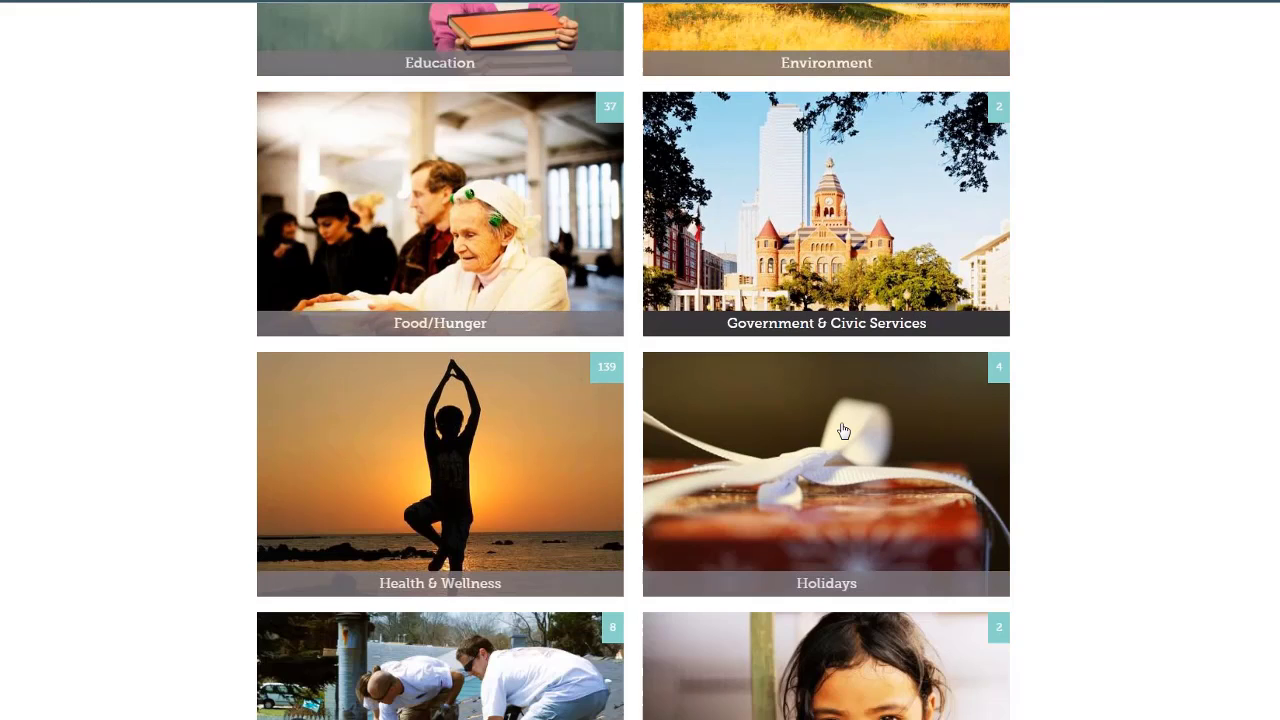
scroll(843, 431, "down", 6)
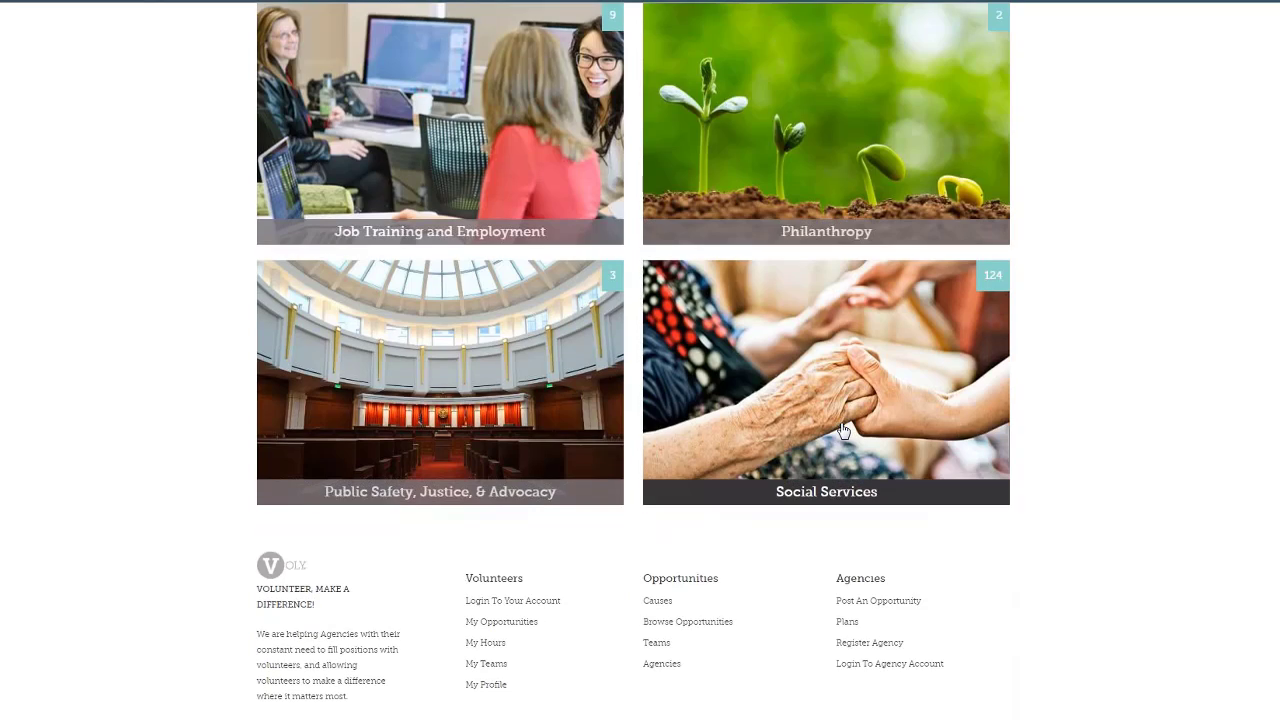
scroll(843, 431, "up", 6)
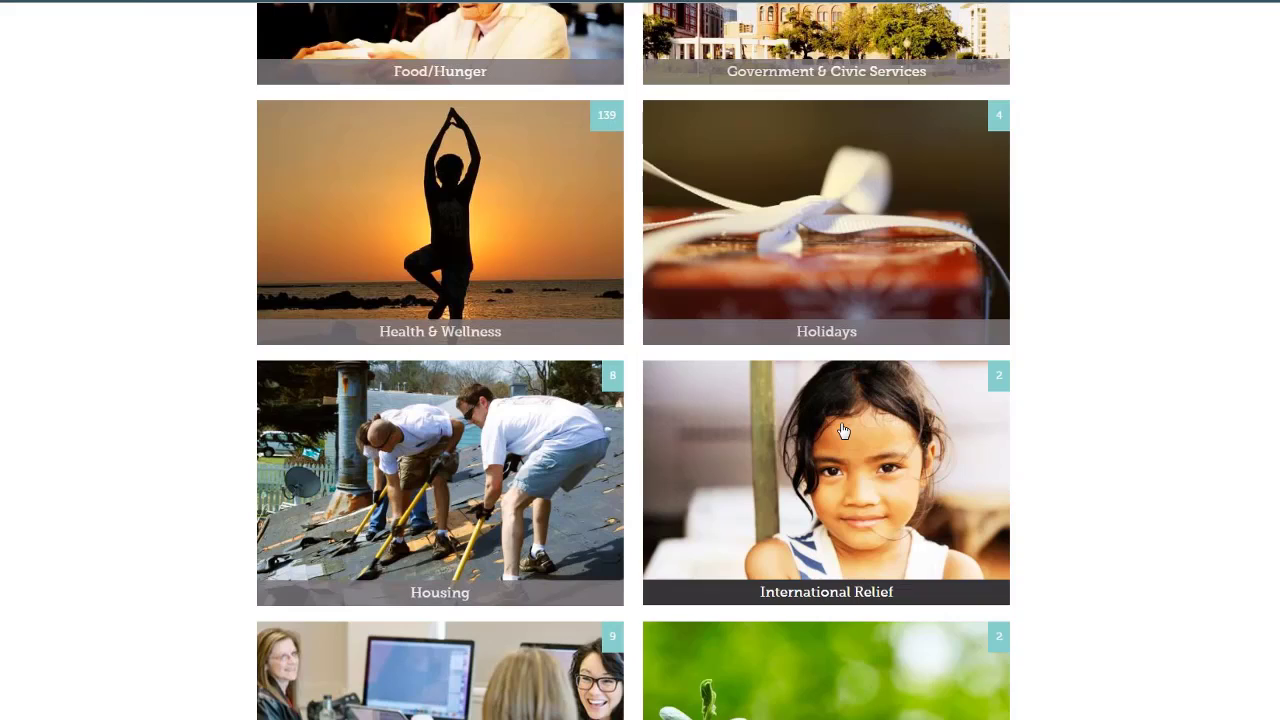
scroll(843, 431, "up", 13)
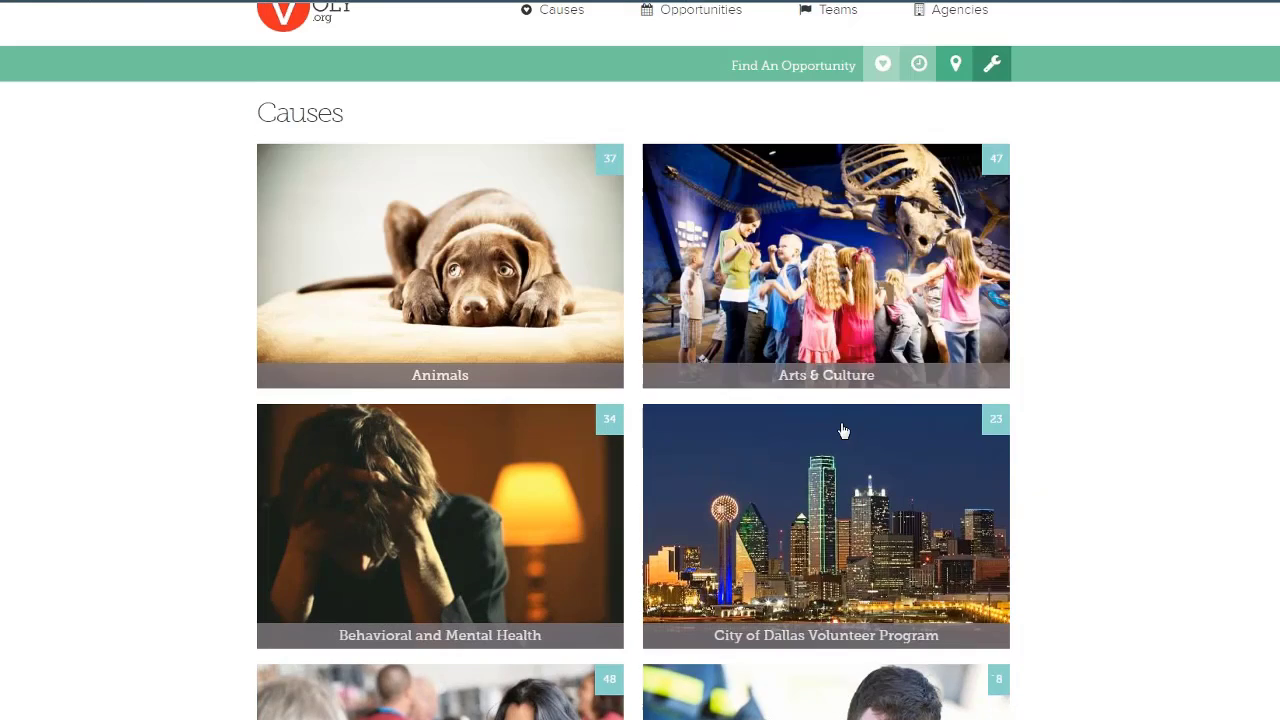
scroll(843, 431, "down", 3)
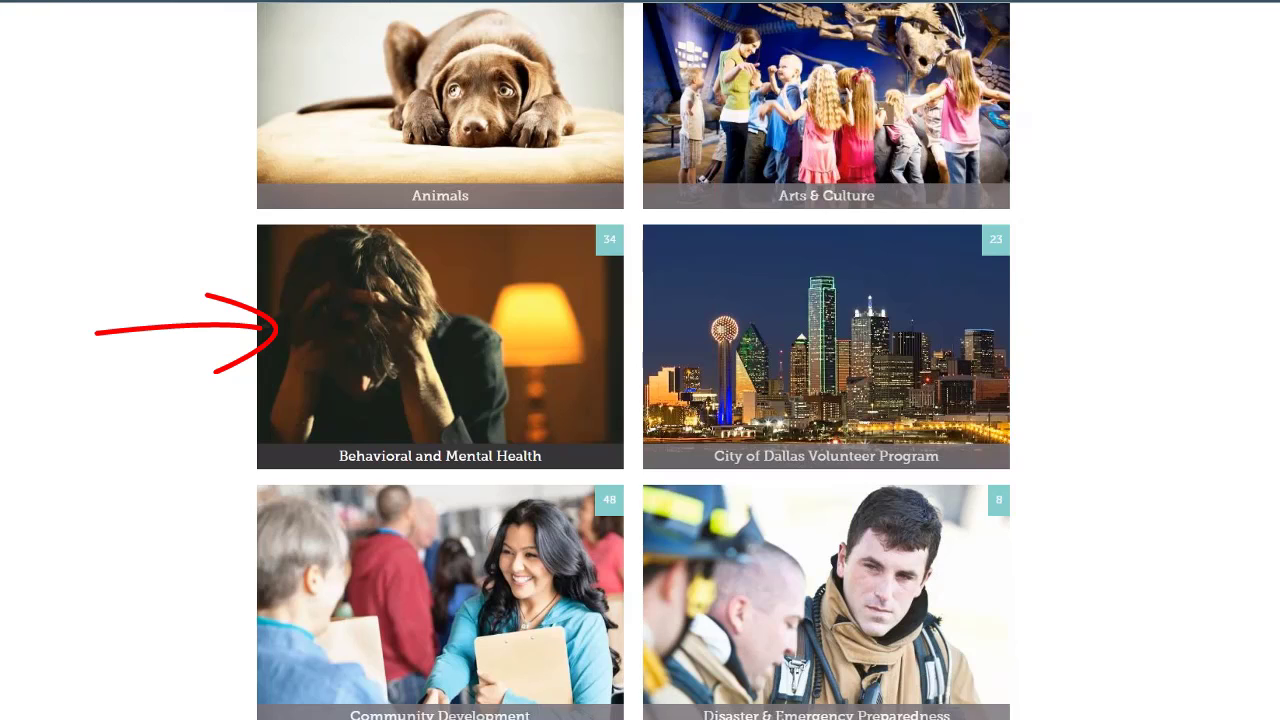
Open the Behavioral and Mental Health cause and scroll down to its 34 opportunity listings
left_click(496, 372)
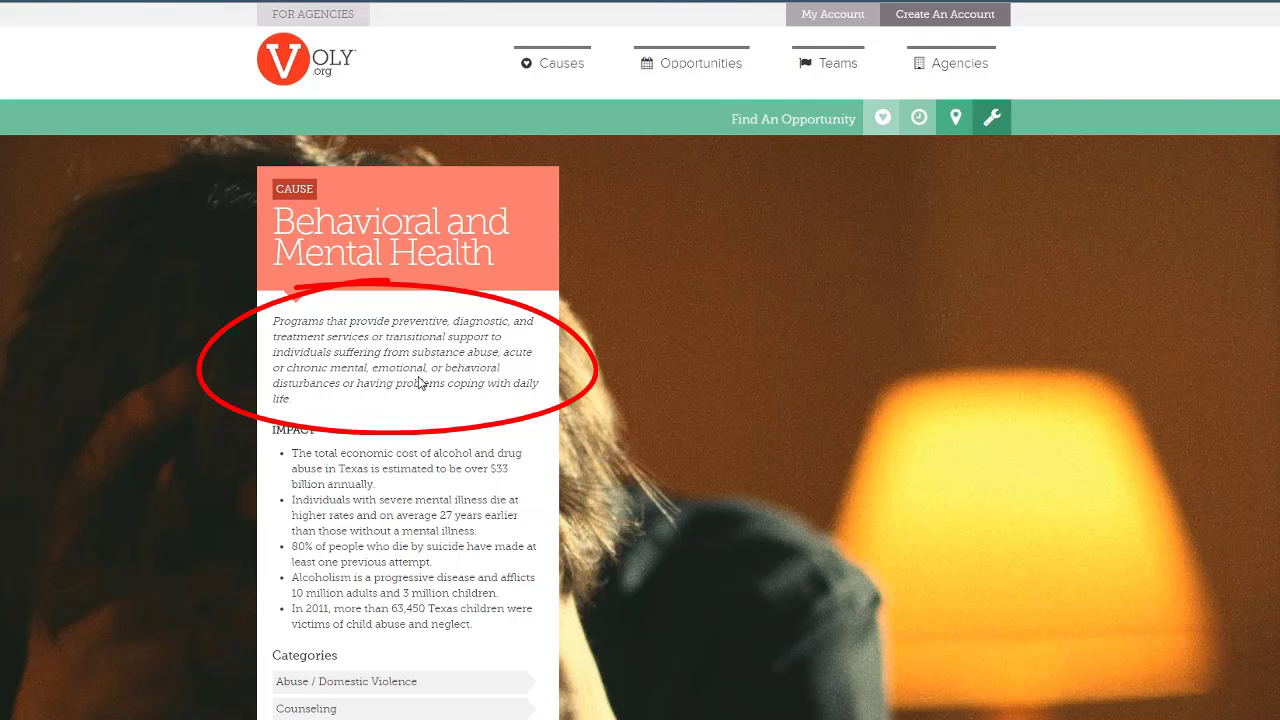
scroll(421, 382, "down", 2)
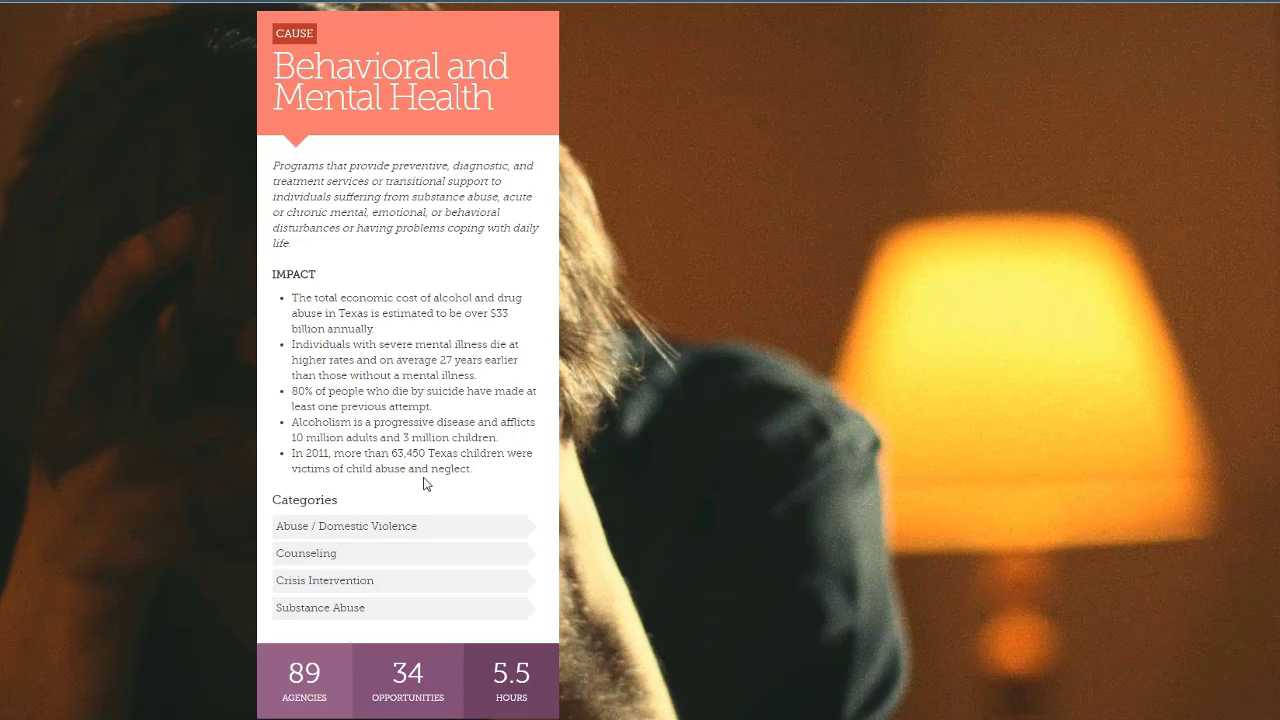
scroll(423, 483, "down", 2)
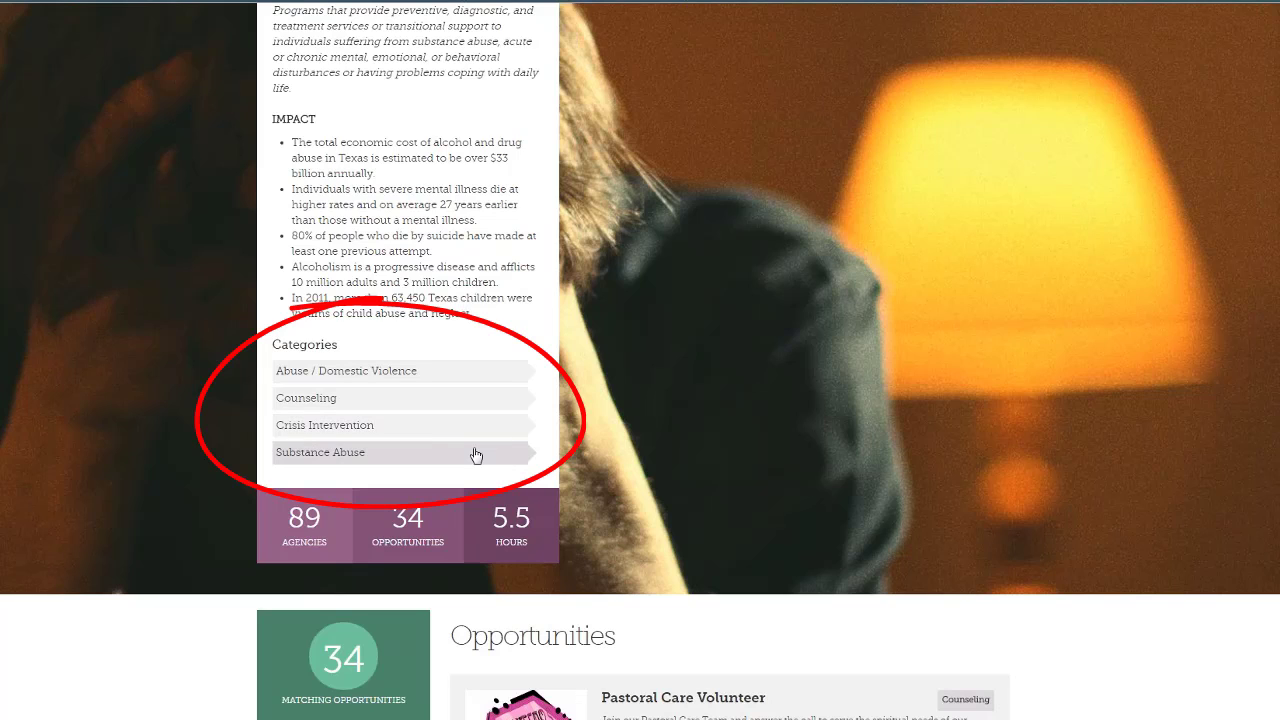
scroll(476, 456, "down", 1)
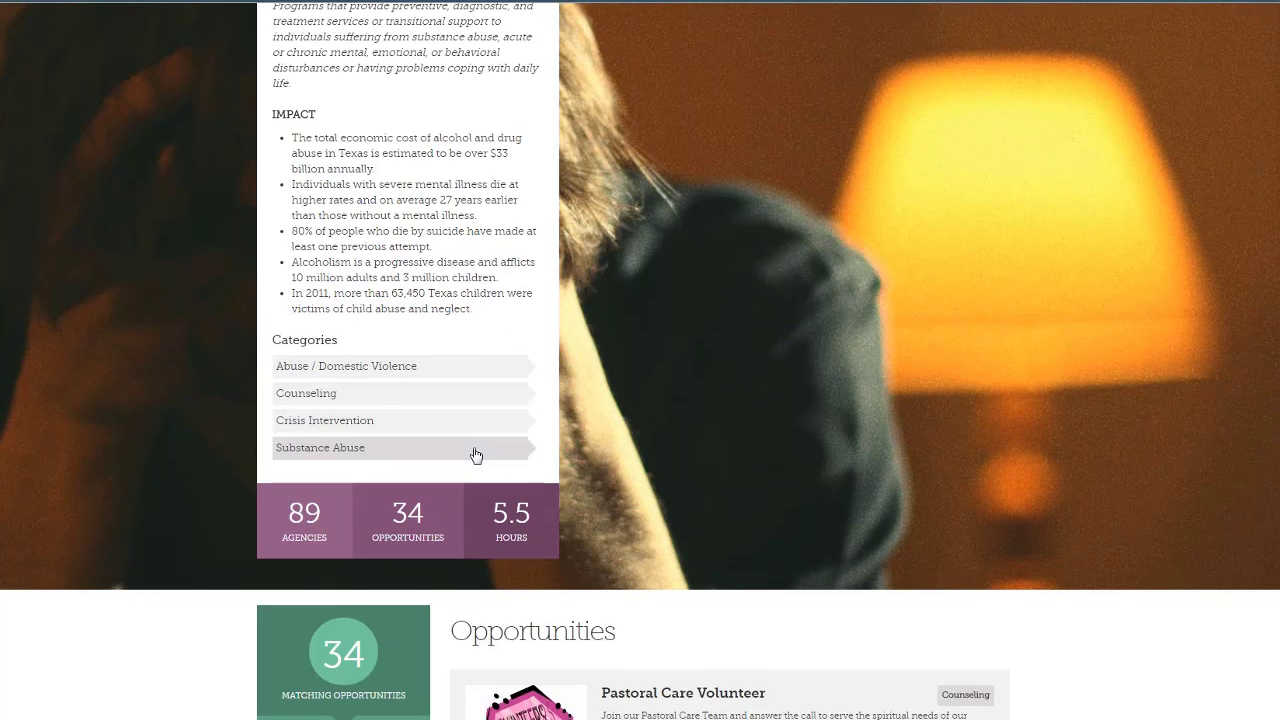
scroll(476, 456, "down", 2)
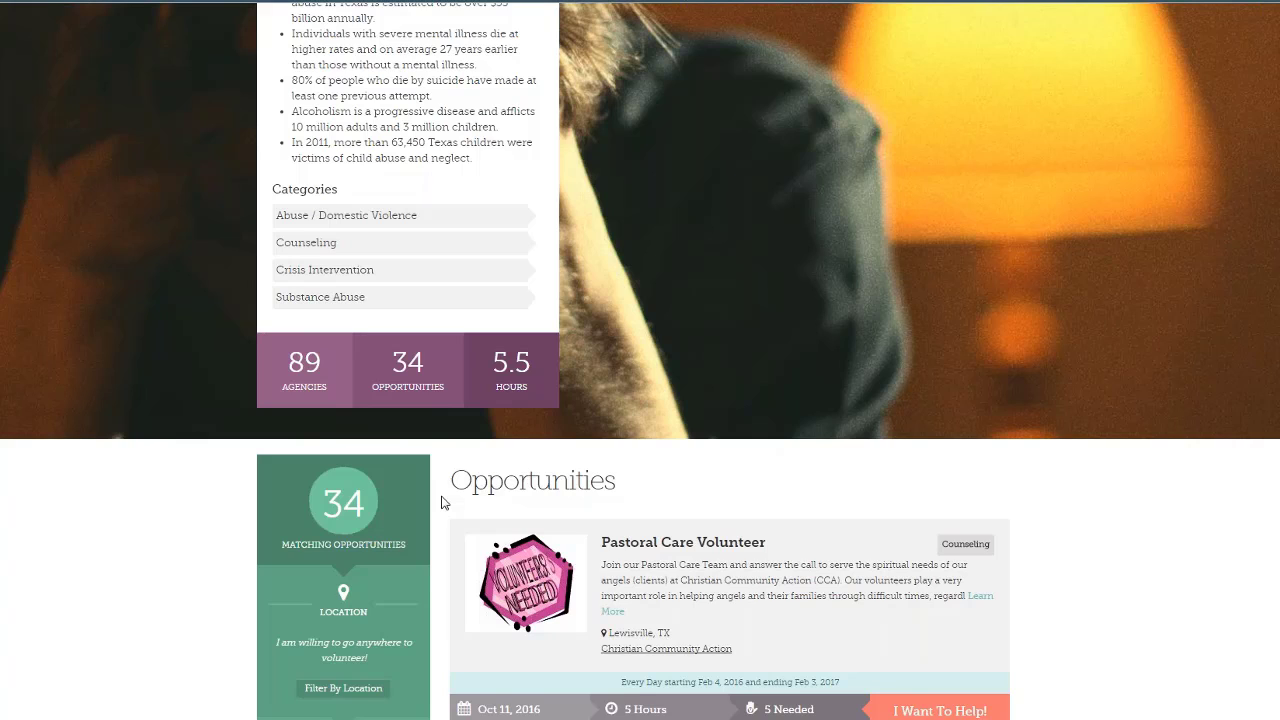
scroll(444, 502, "down", 3)
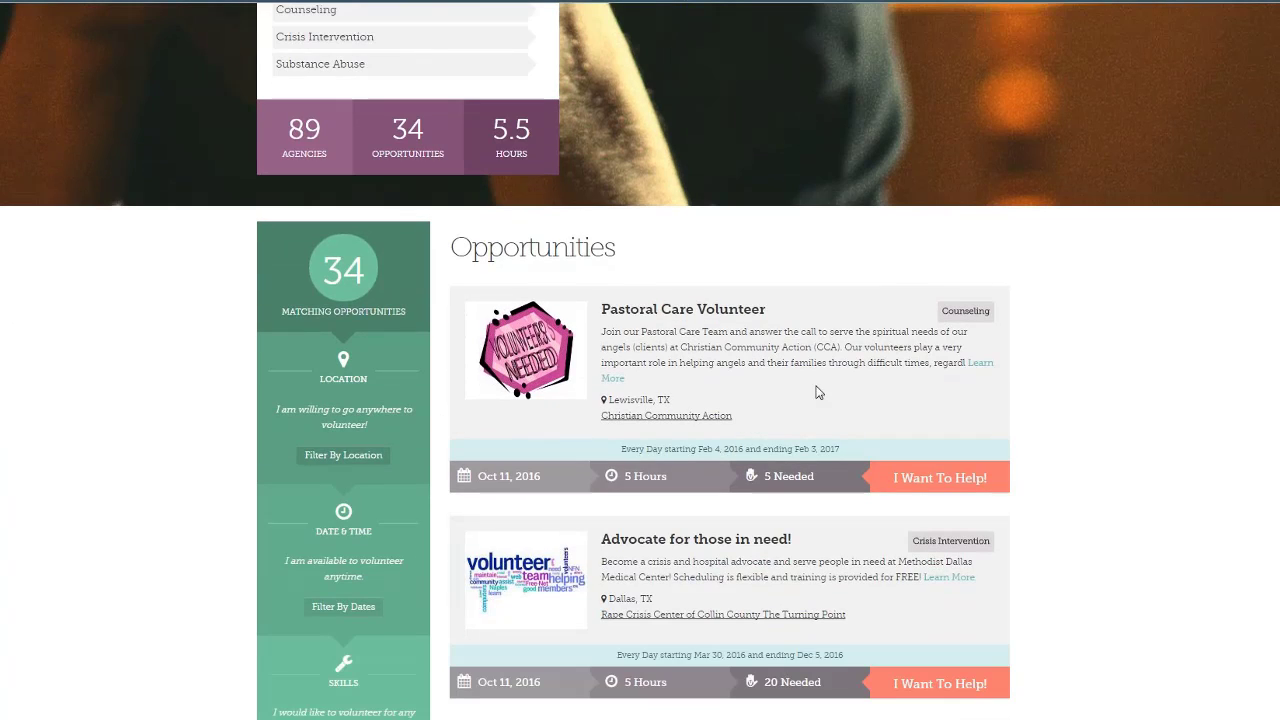
scroll(816, 392, "down", 1)
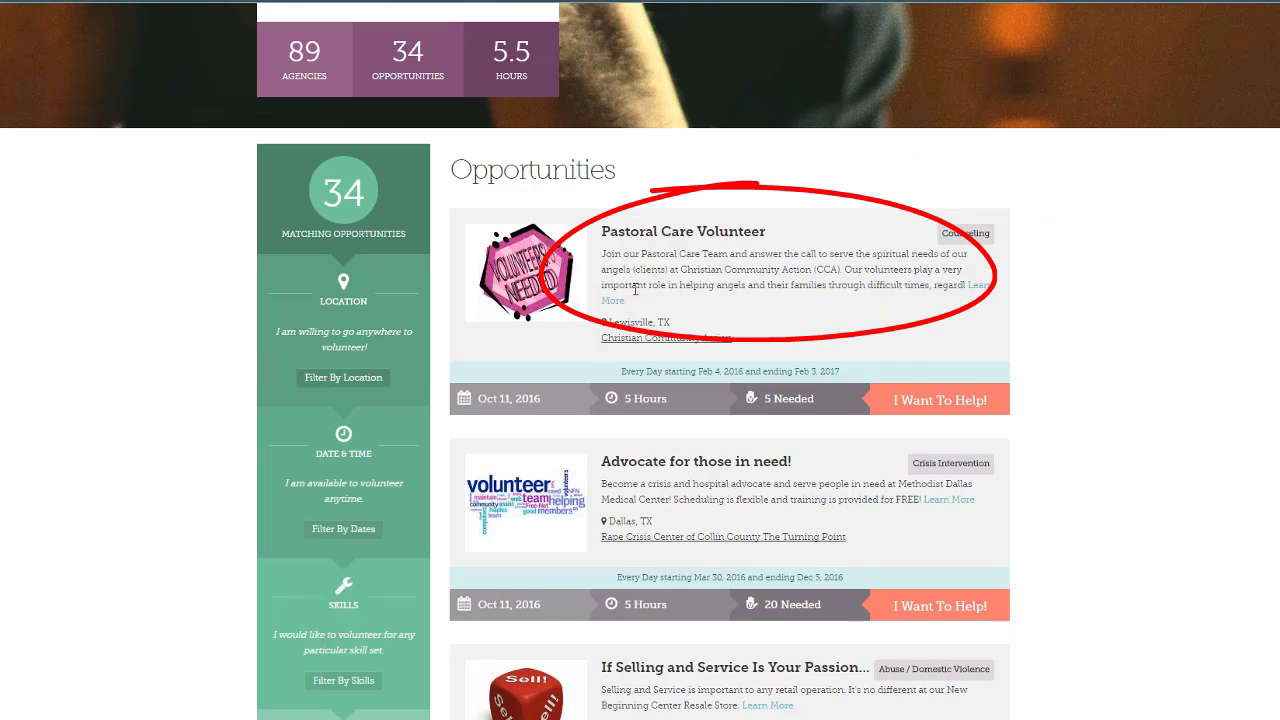
scroll(635, 289, "down", 1)
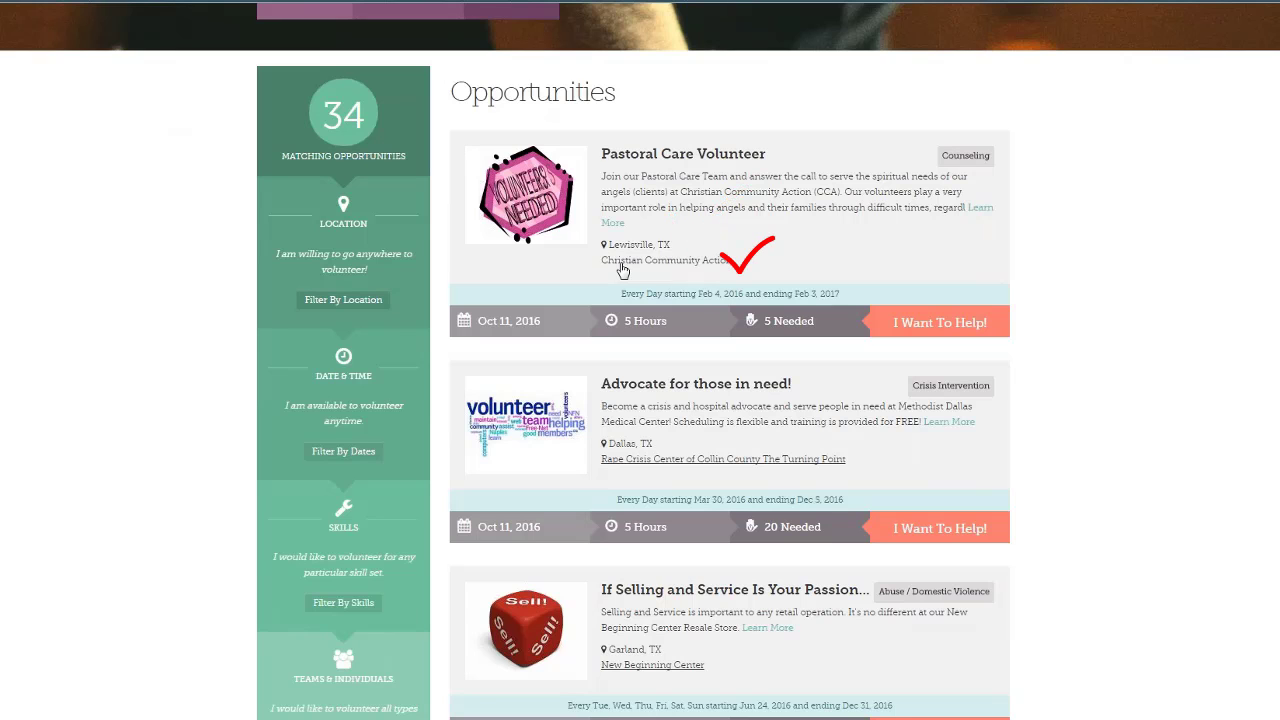
scroll(610, 268, "down", 2)
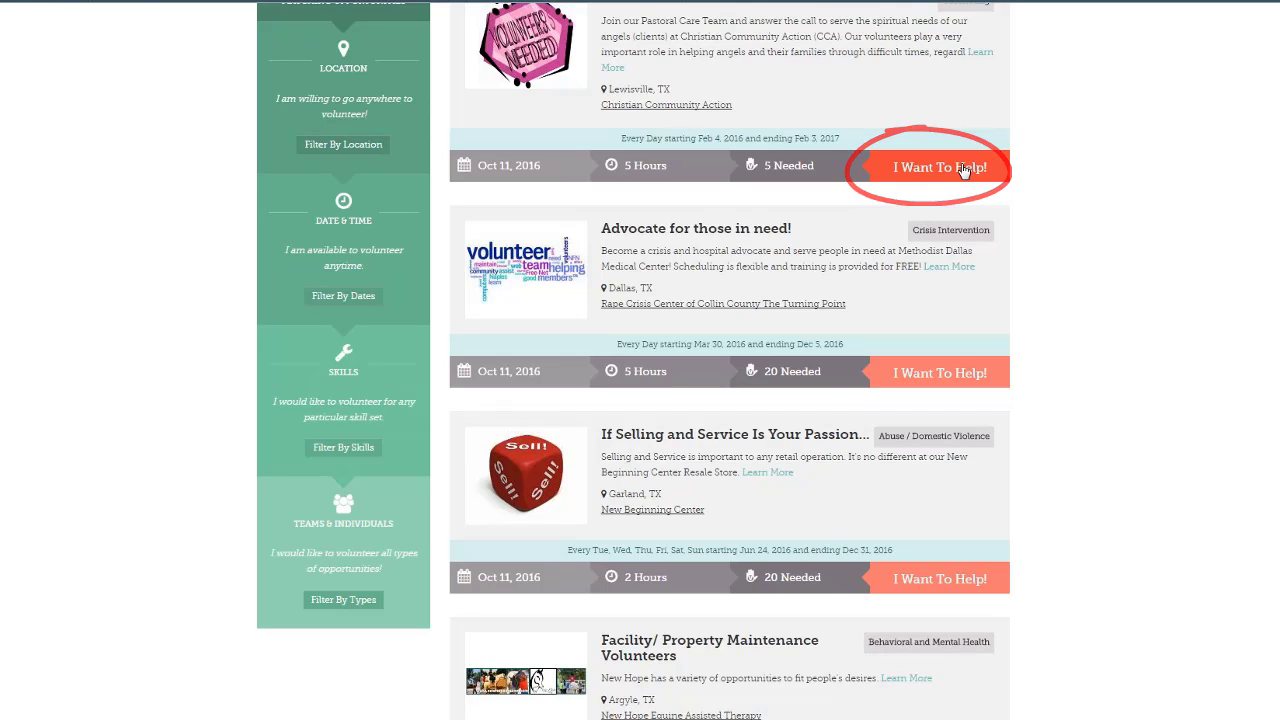
scroll(963, 170, "down", 1)
scroll(729, 360, "down", 3)
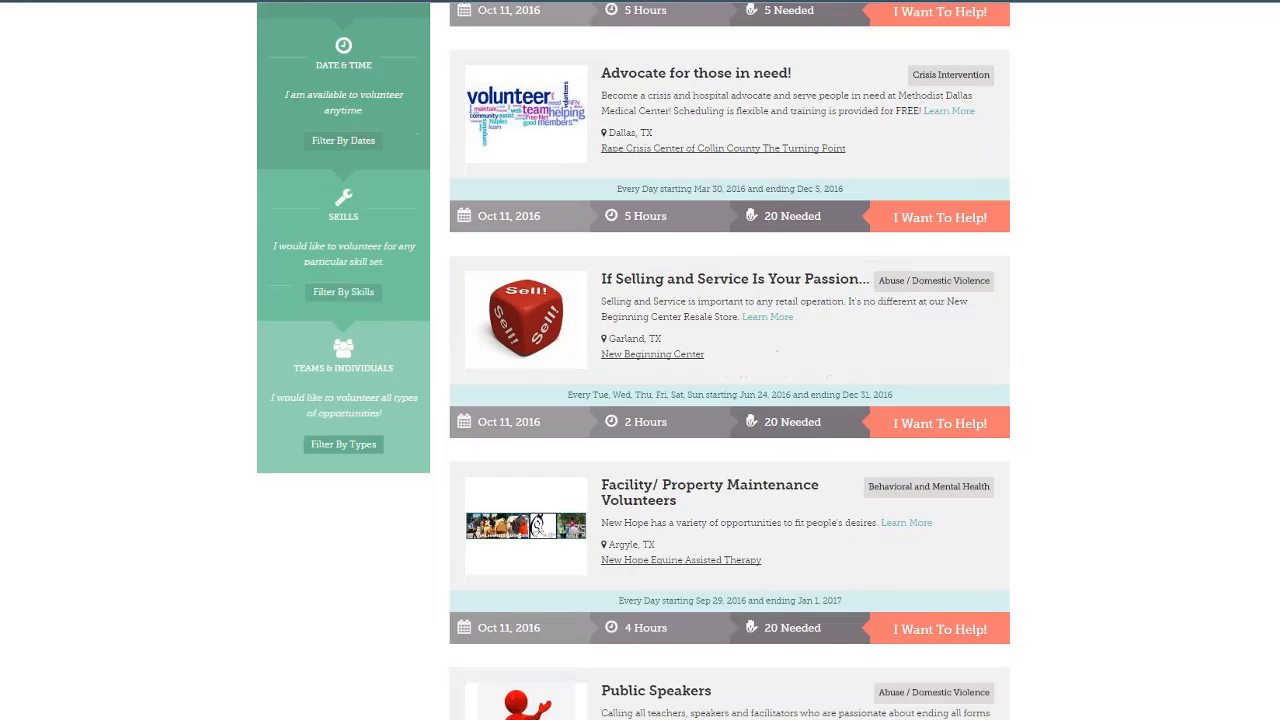
scroll(729, 360, "down", 1)
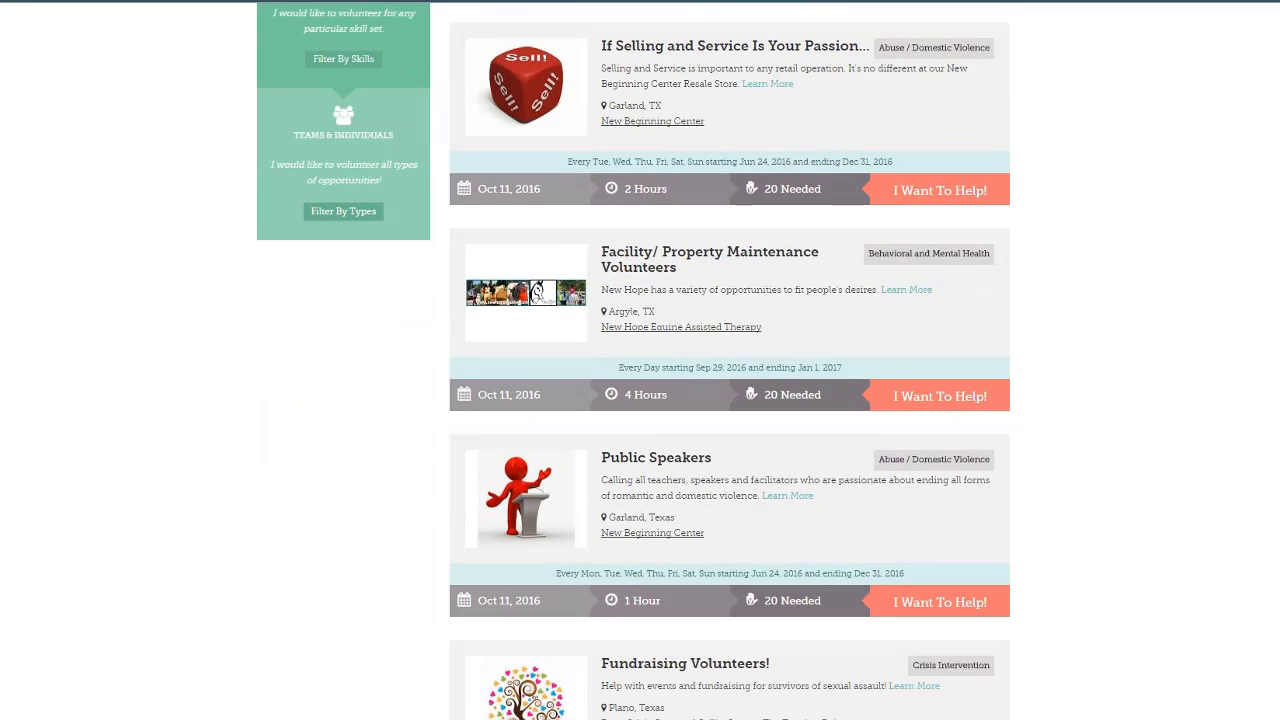
scroll(865, 147, "up", 6)
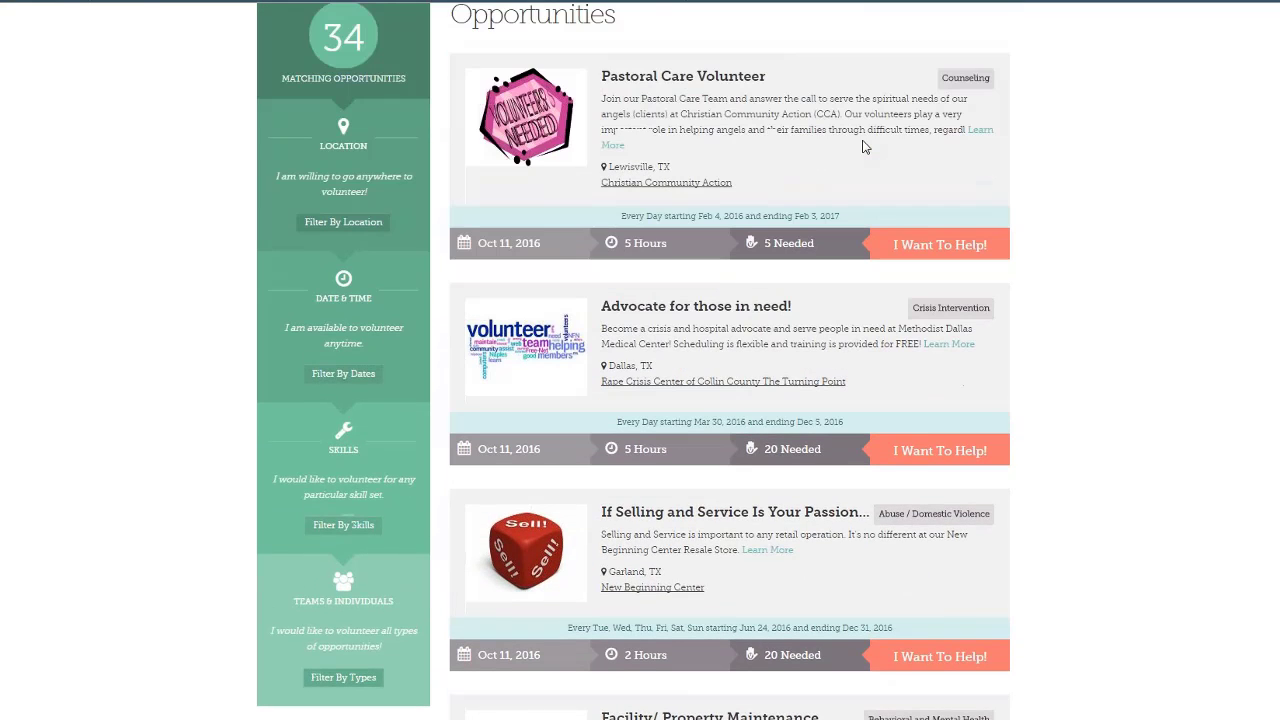
scroll(860, 145, "down", 1)
scroll(820, 152, "up", 2)
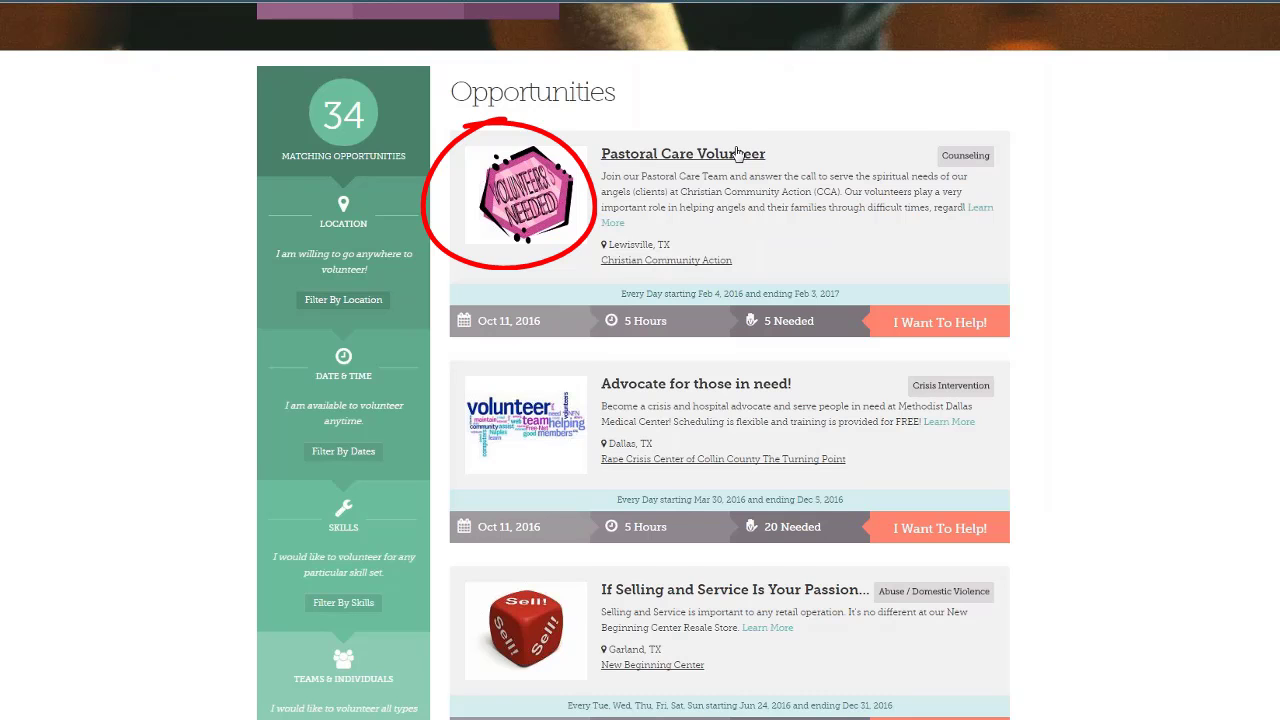
scroll(737, 152, "down", 2)
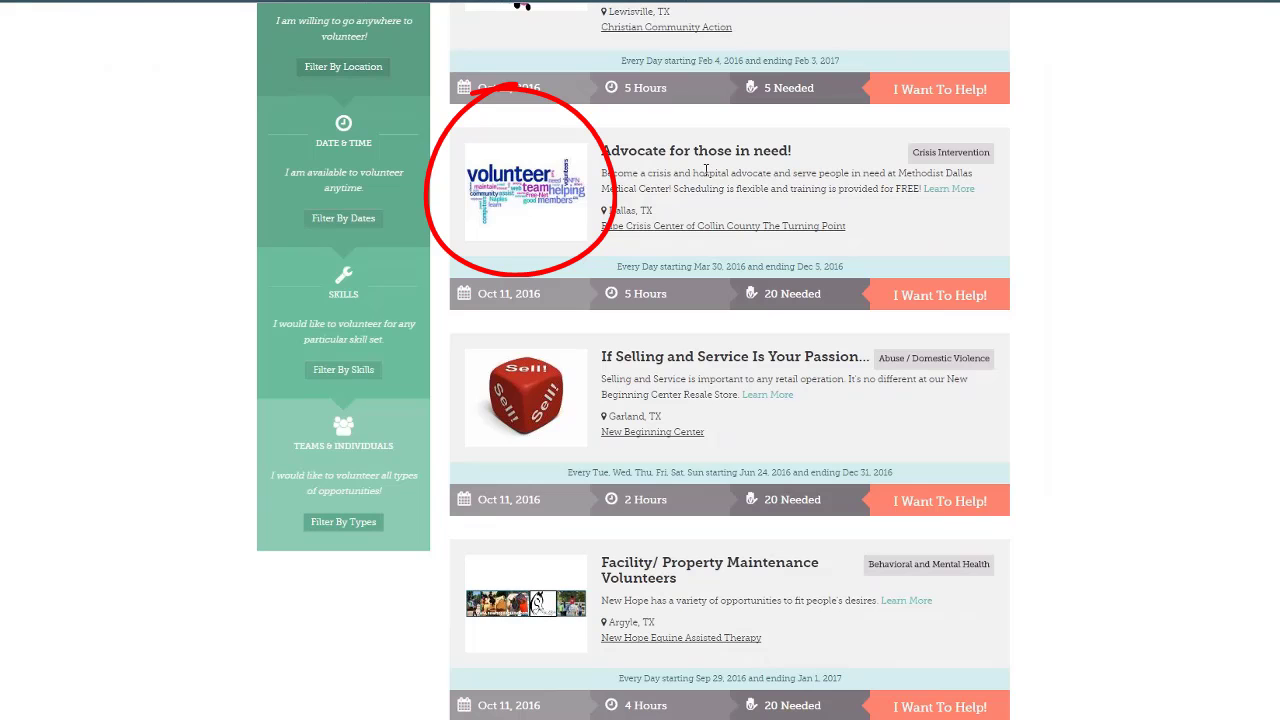
scroll(706, 172, "down", 2)
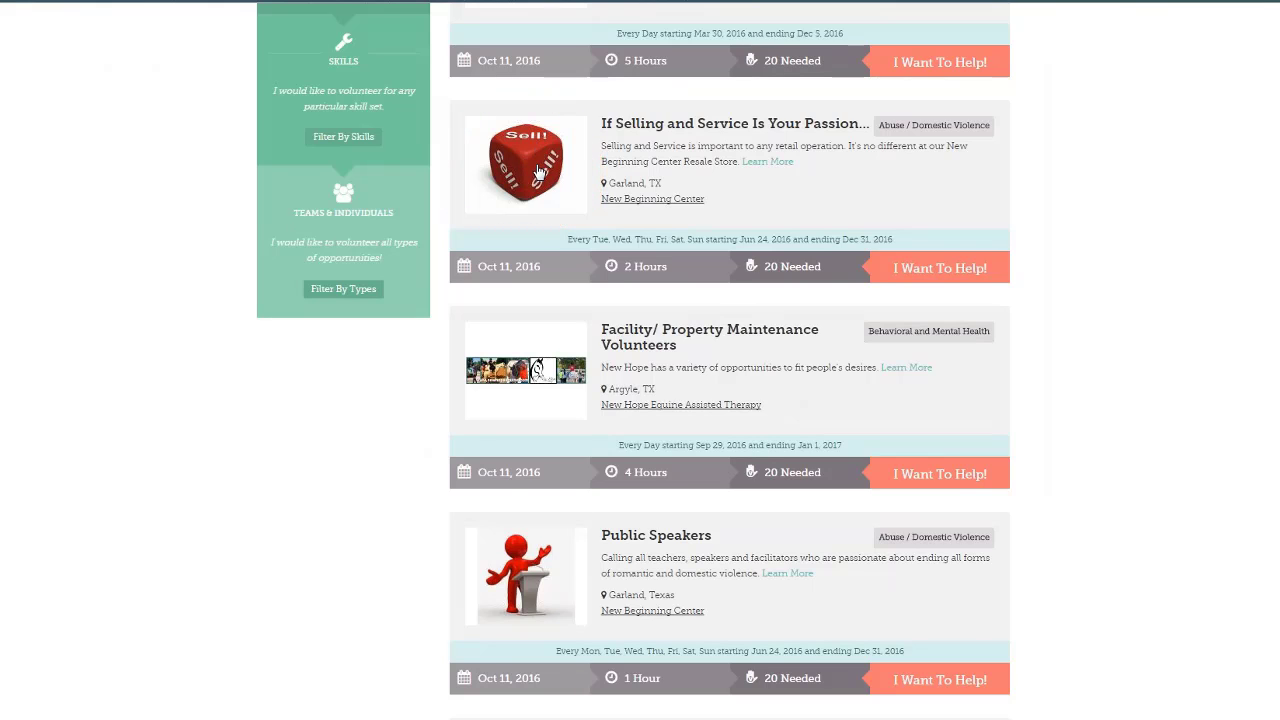
scroll(535, 165, "down", 2)
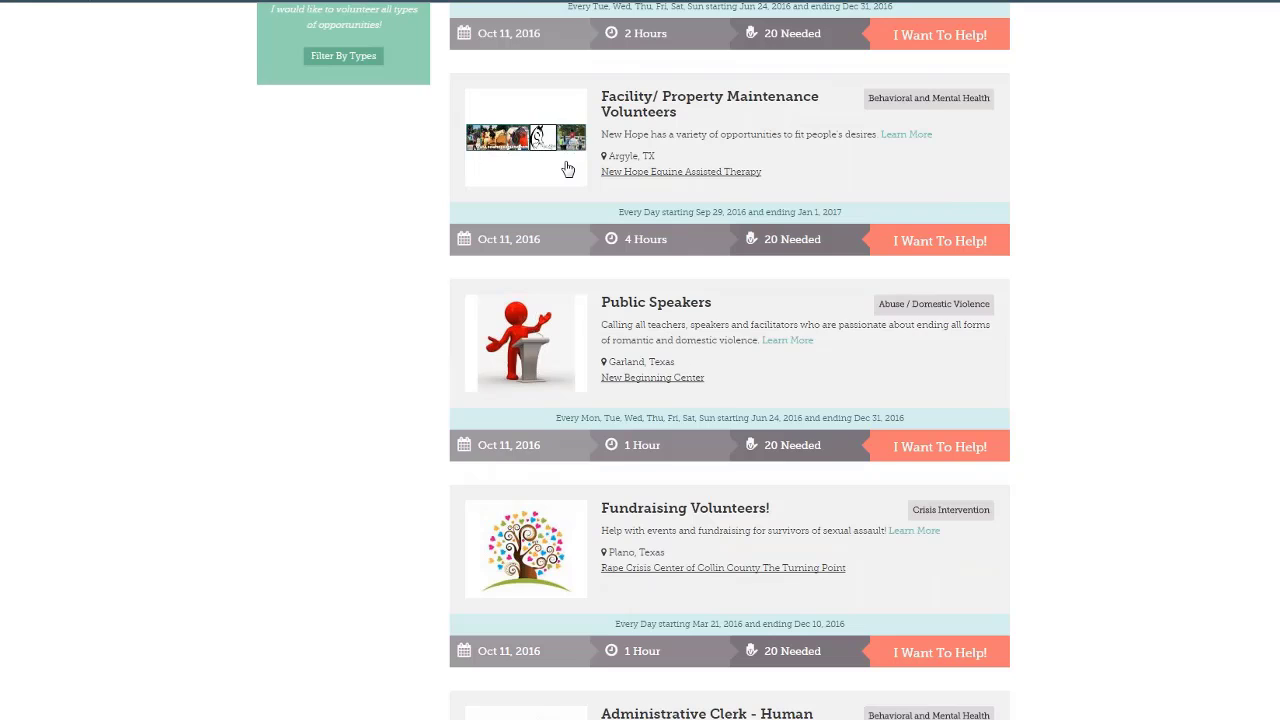
scroll(567, 169, "down", 1)
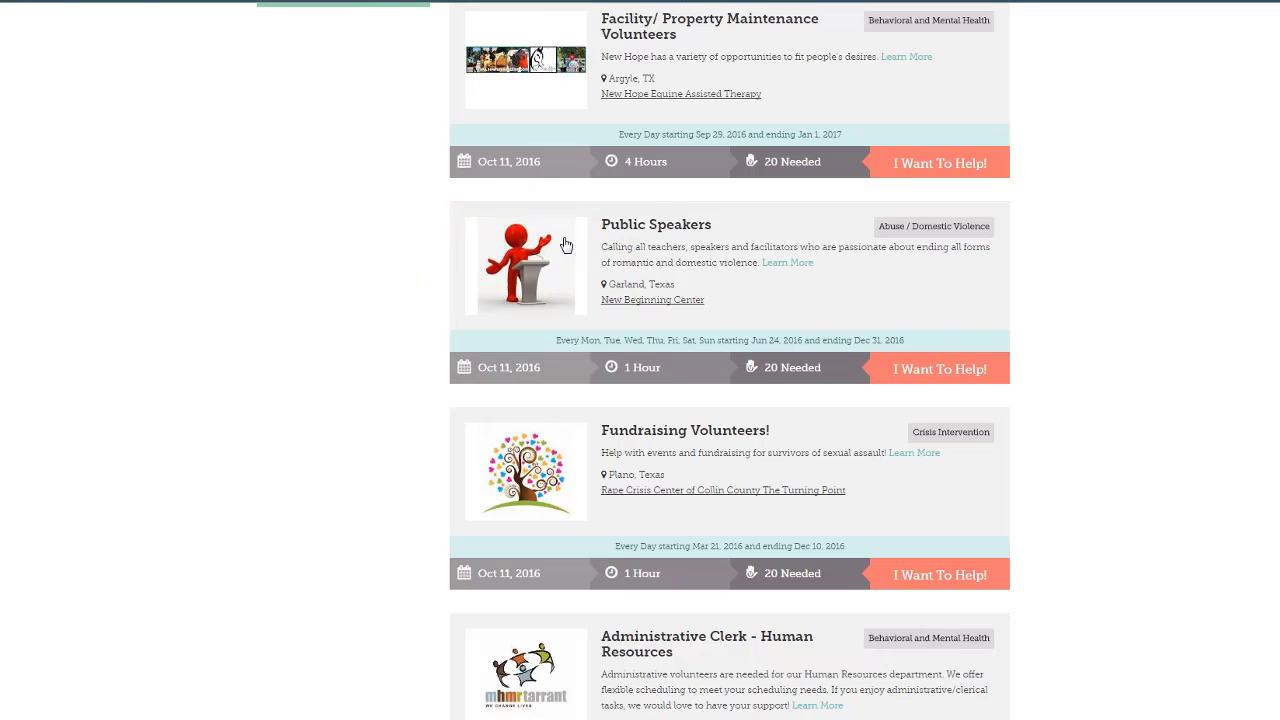
scroll(565, 245, "down", 6)
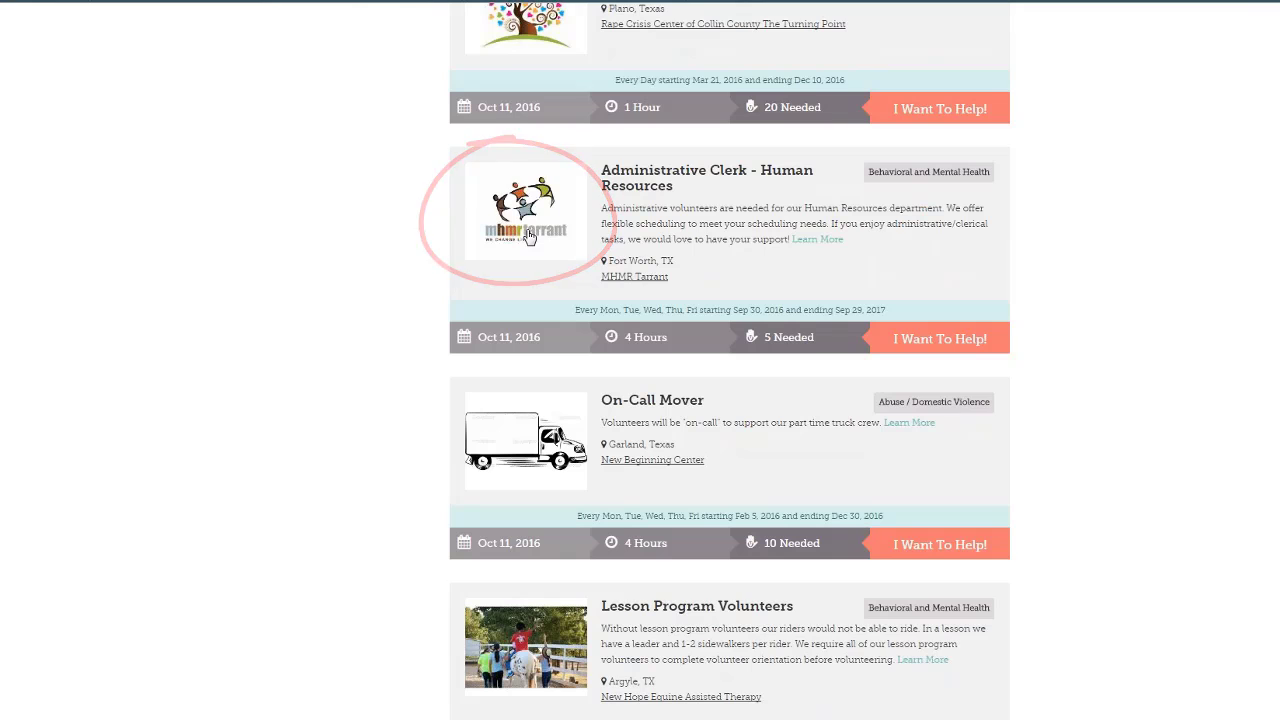
scroll(529, 295, "down", 2)
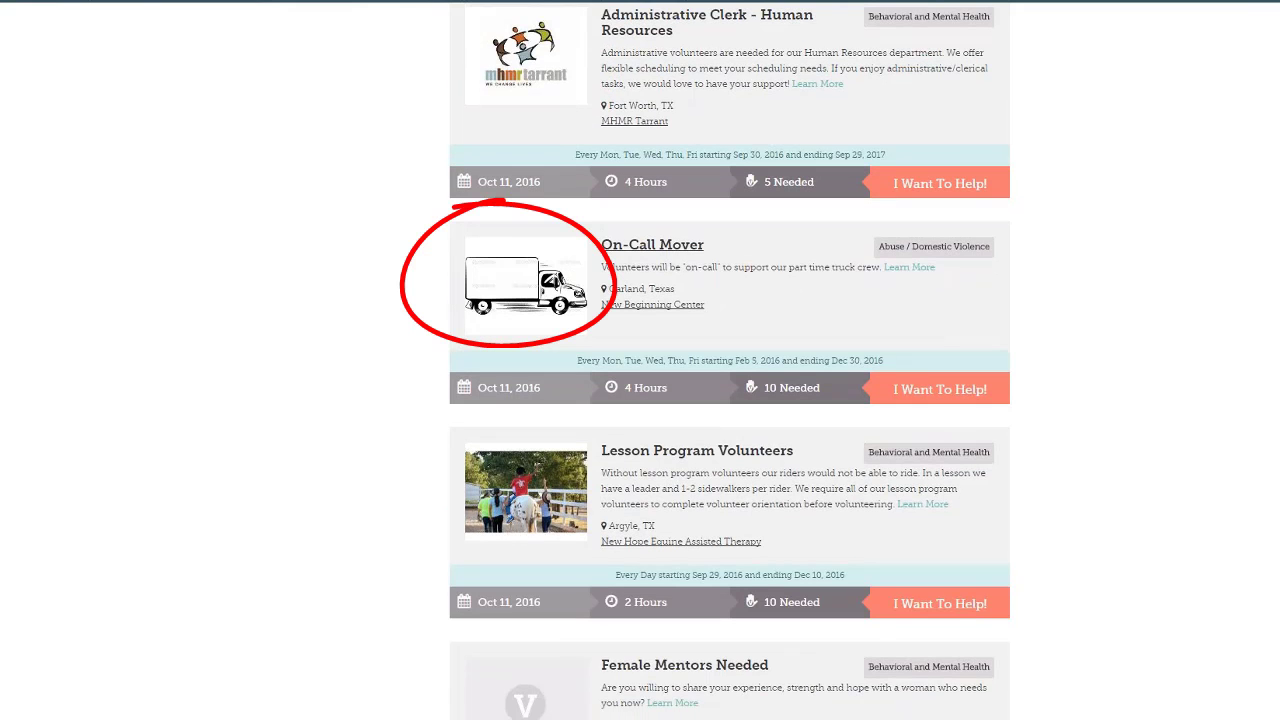
scroll(527, 287, "down", 2)
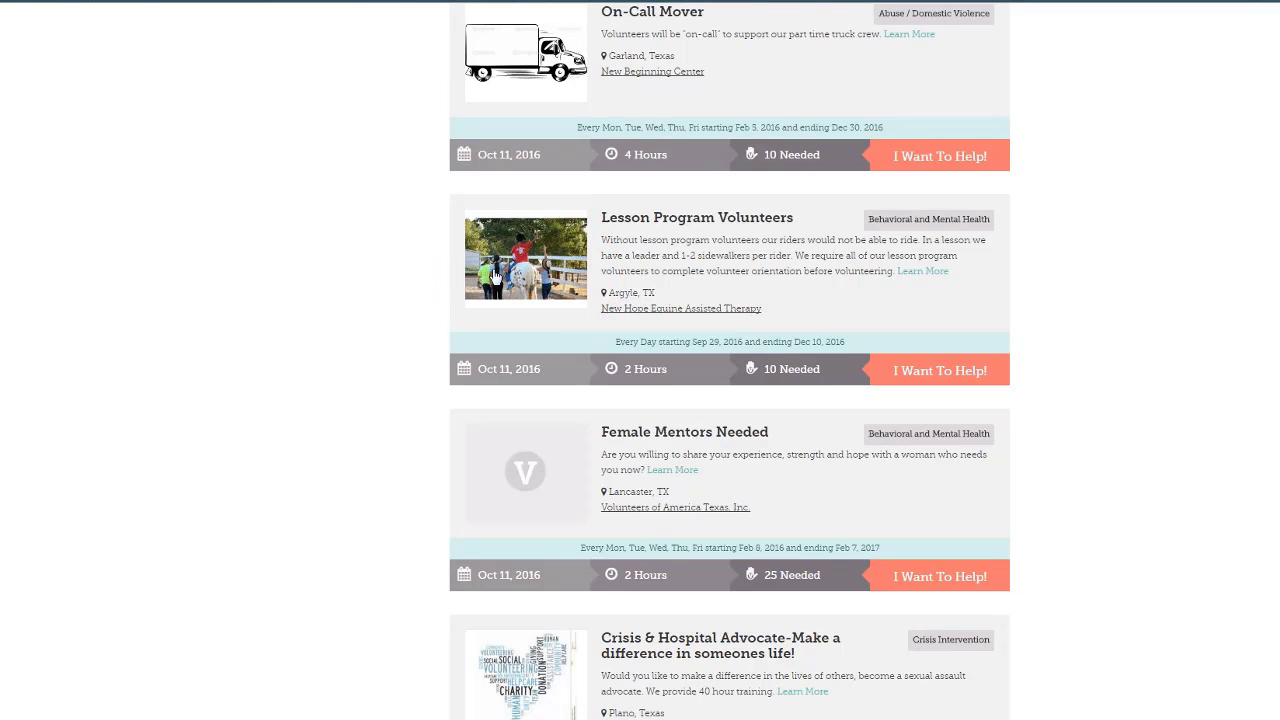
scroll(495, 277, "down", 2)
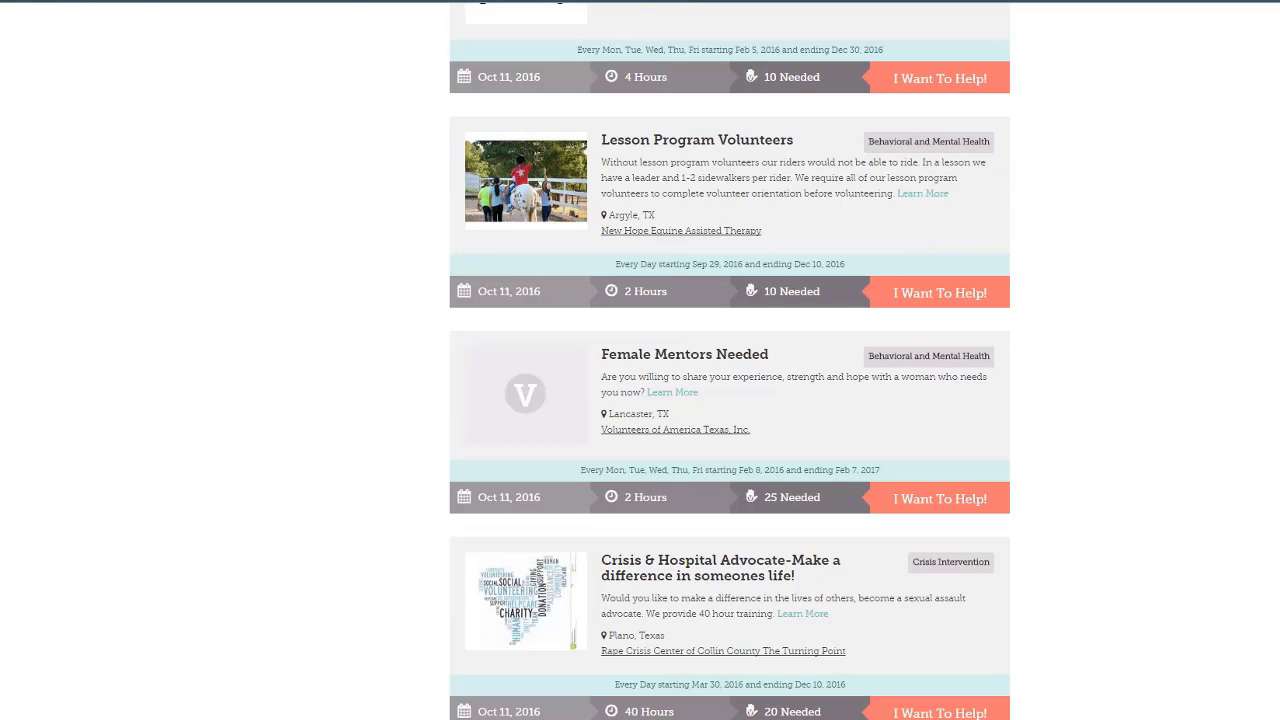
scroll(729, 360, "down", 4)
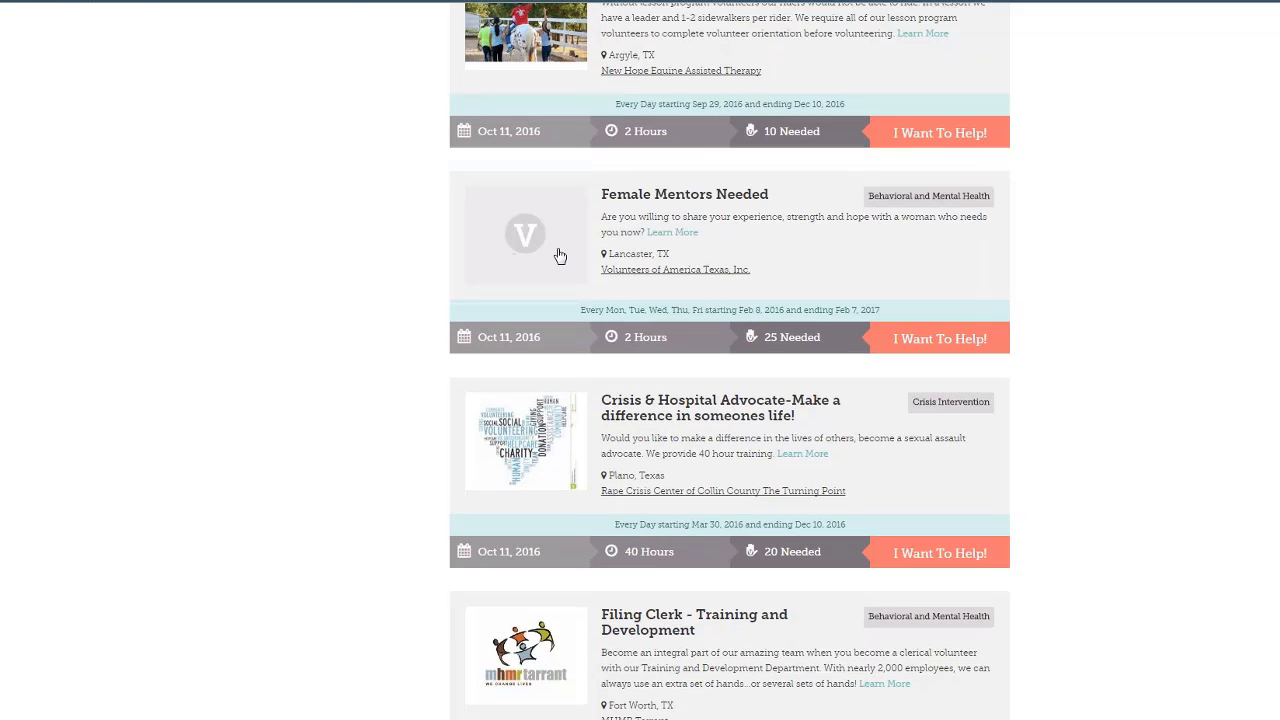
scroll(560, 255, "down", 1)
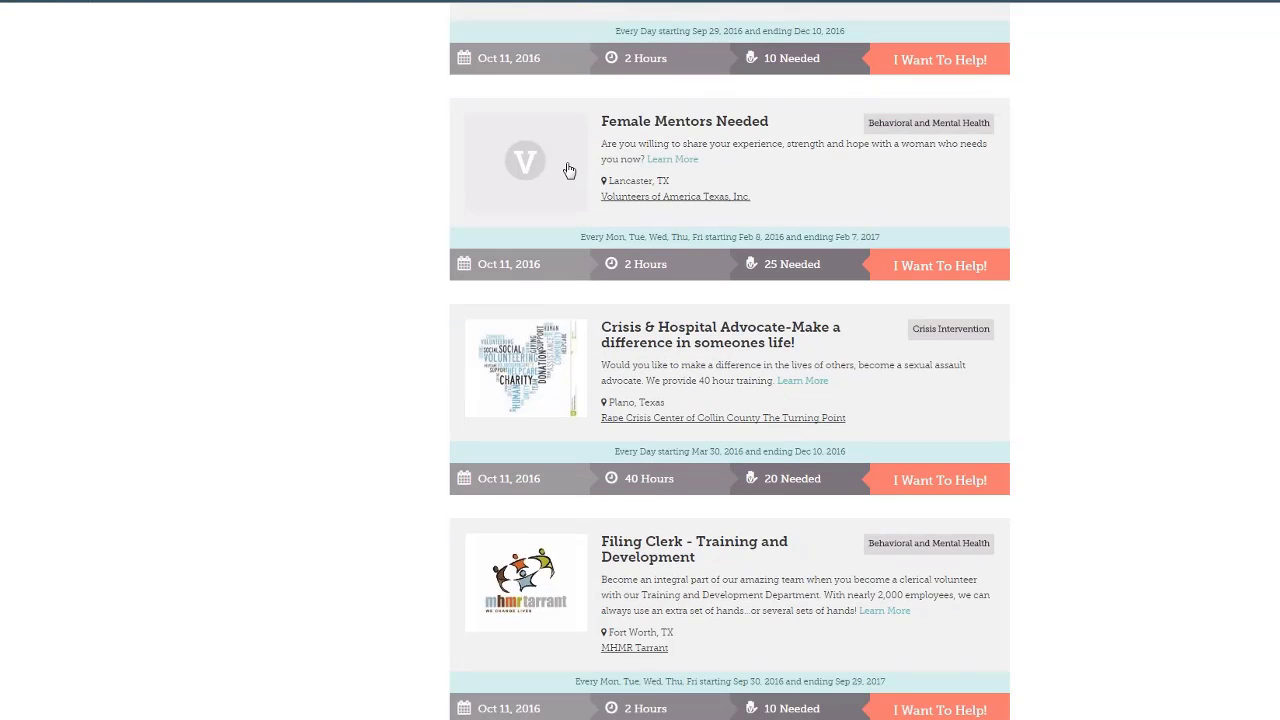
scroll(568, 171, "down", 10)
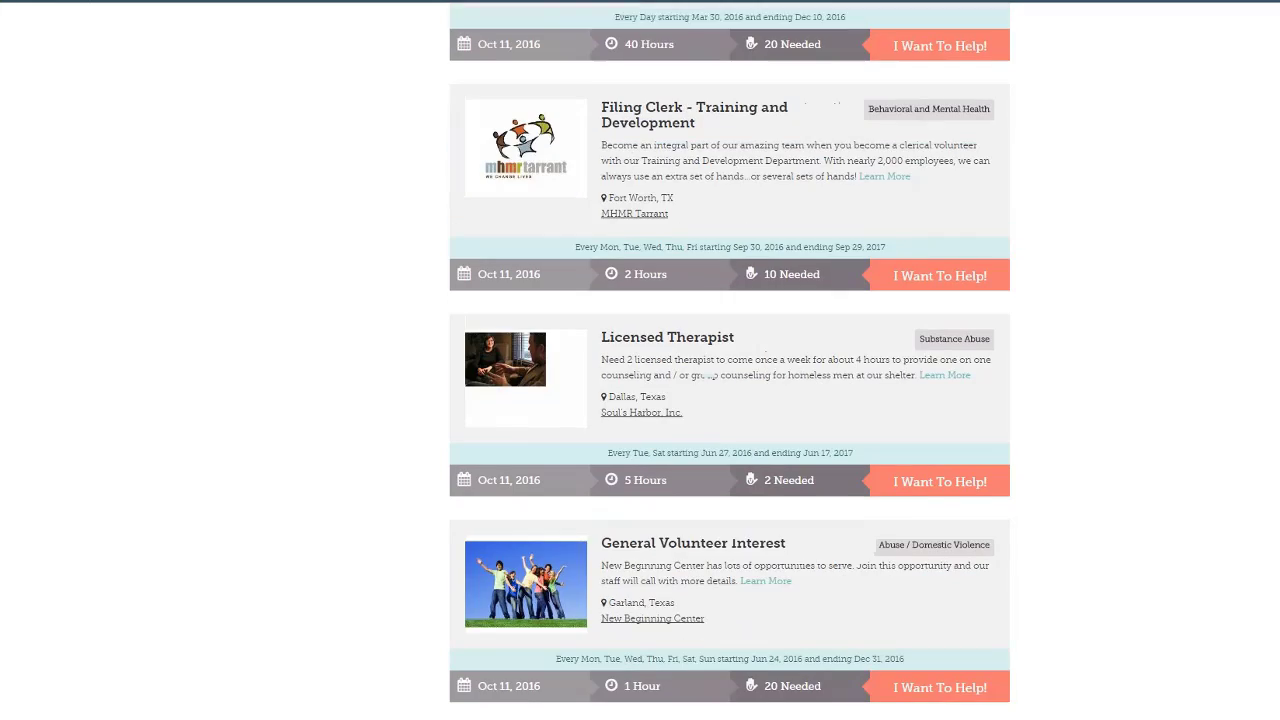
scroll(729, 360, "down", 2)
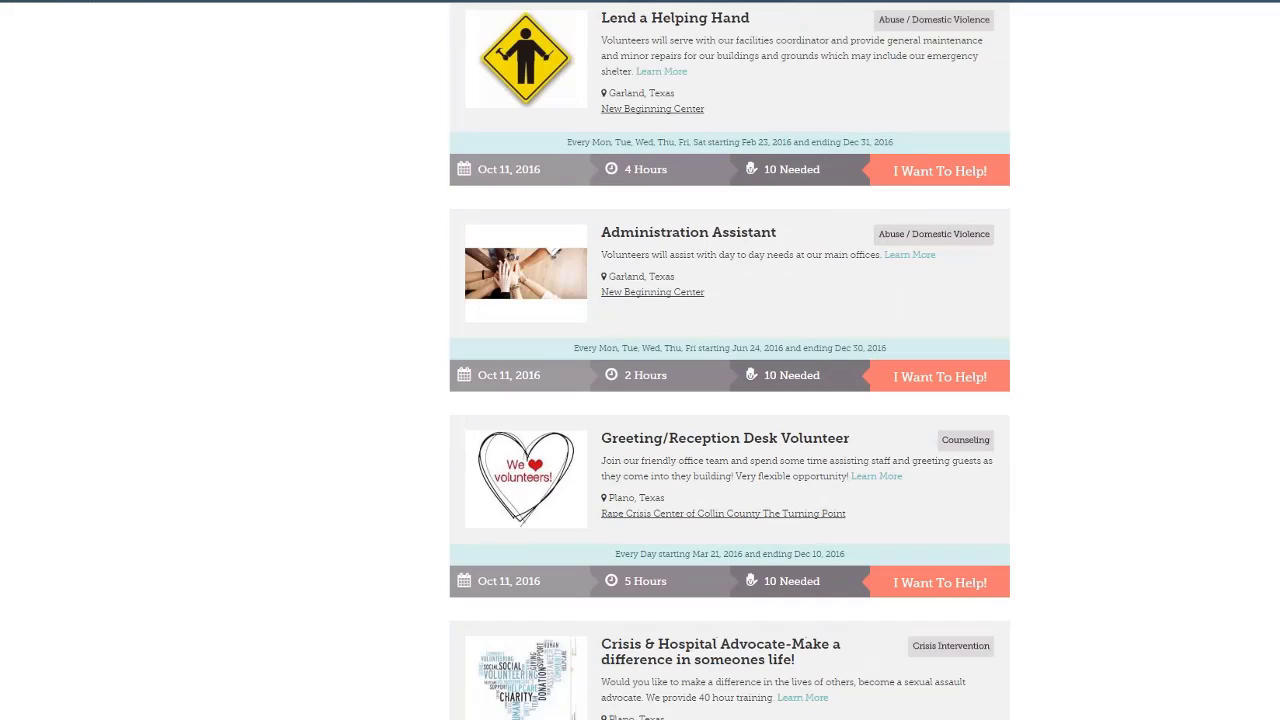
scroll(729, 360, "down", 5)
scroll(729, 360, "up", 15)
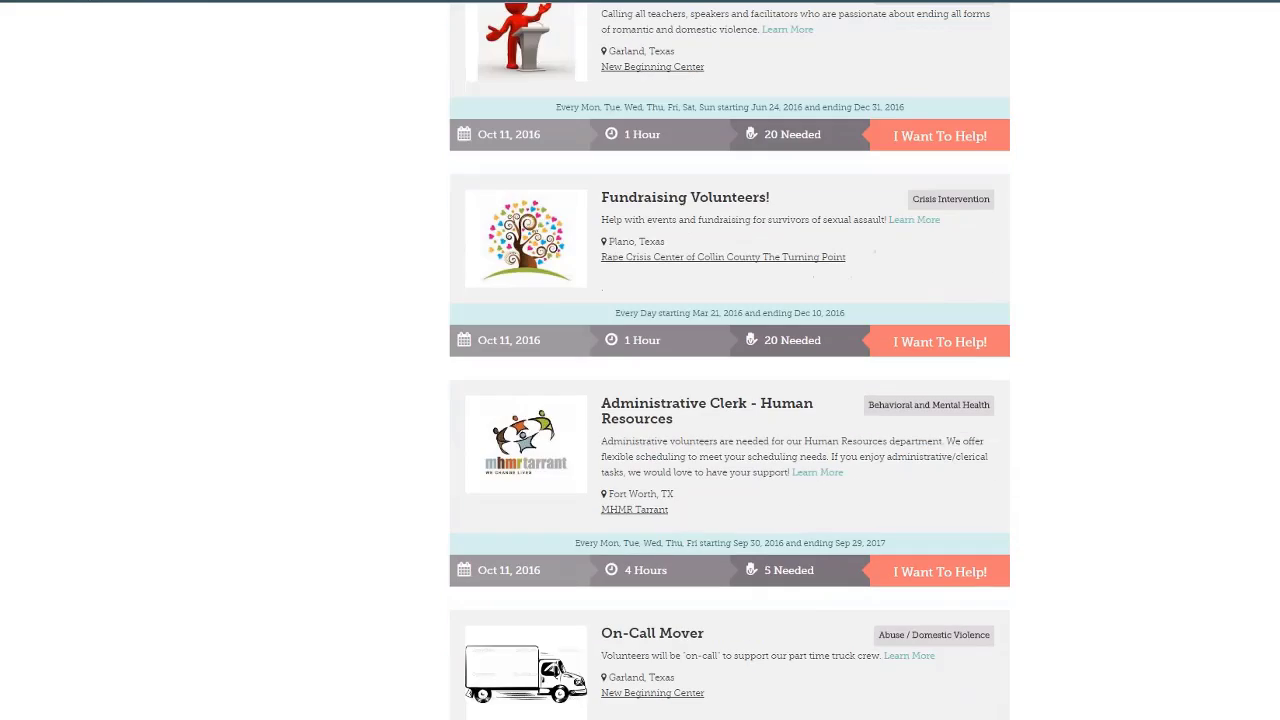
scroll(729, 360, "up", 5)
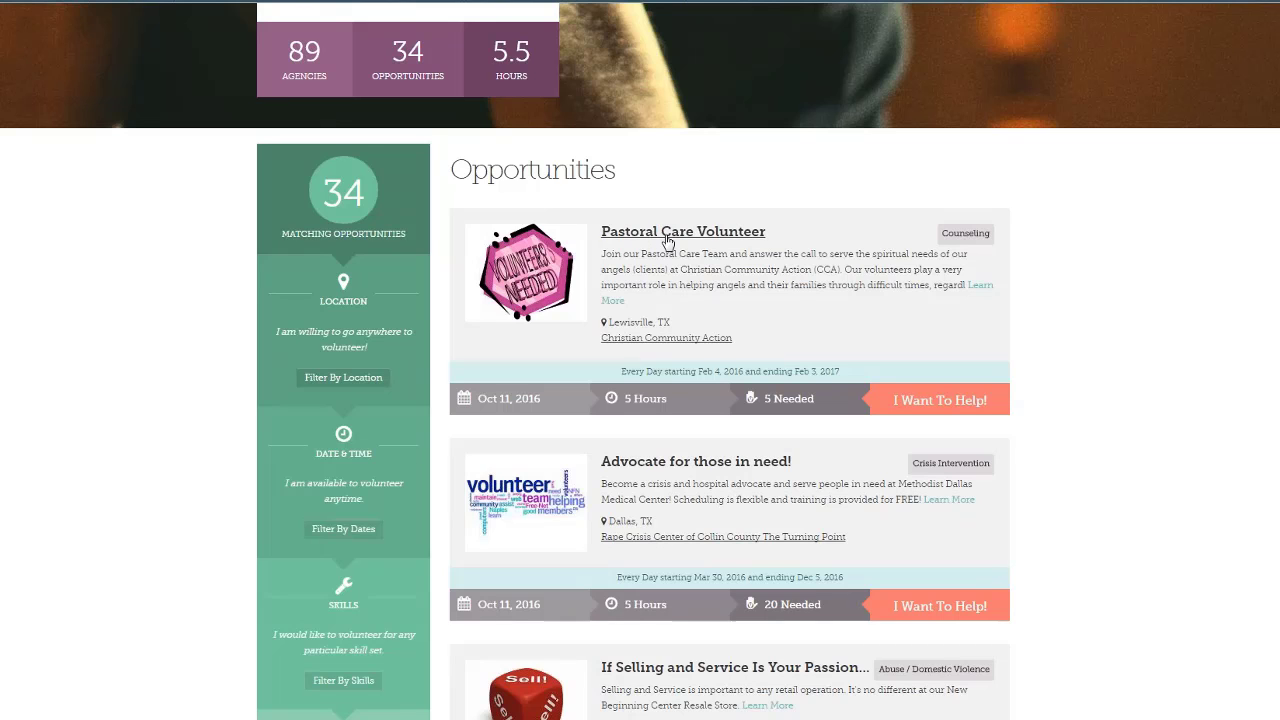
Open the Pastoral Care Volunteer opportunity (Counseling, Oct 11, 2016, 5 hours) and scroll its details
left_click(667, 234)
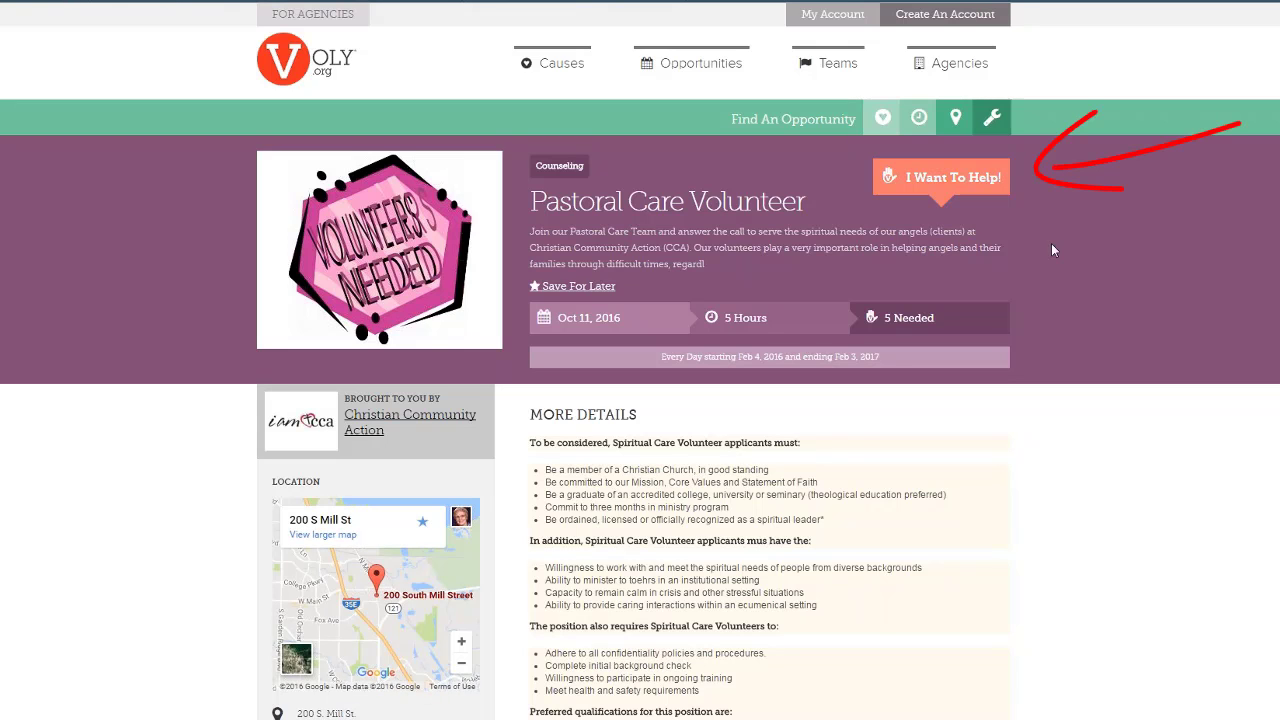
scroll(1080, 254, "down", 3)
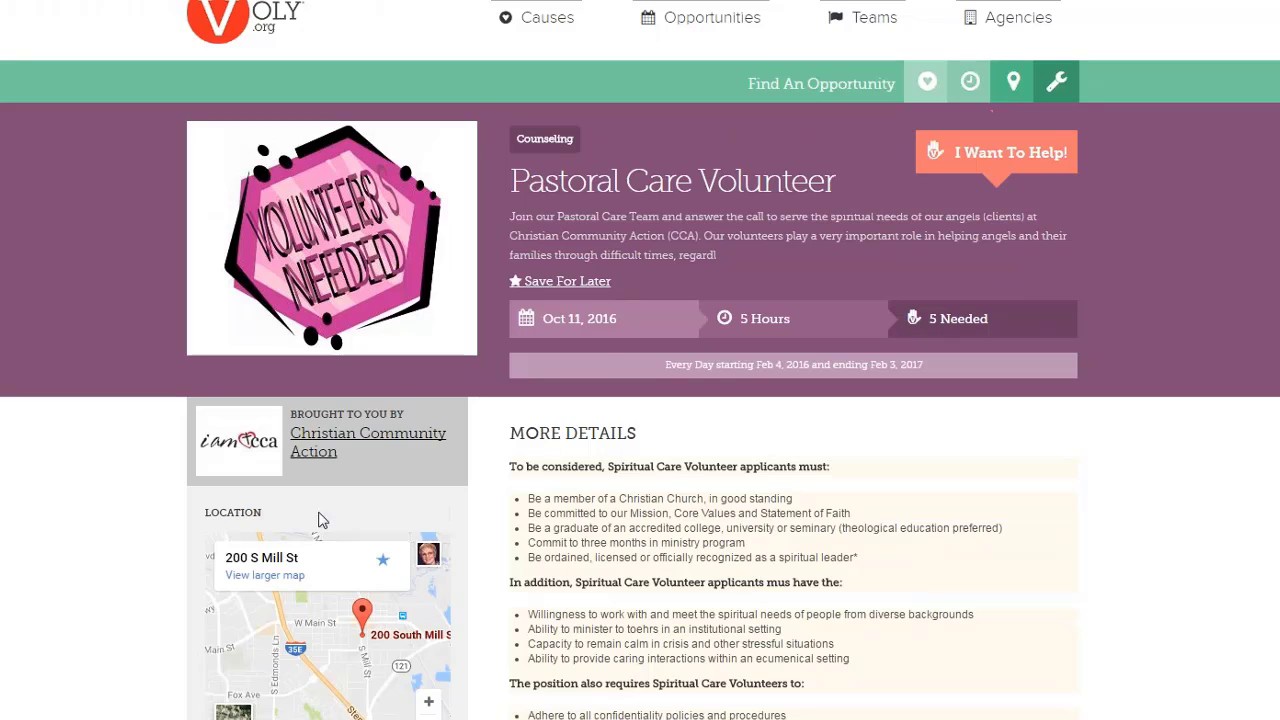
Open the Christian Community Action agency page and review its volunteers and 2 opportunities
left_click(345, 445)
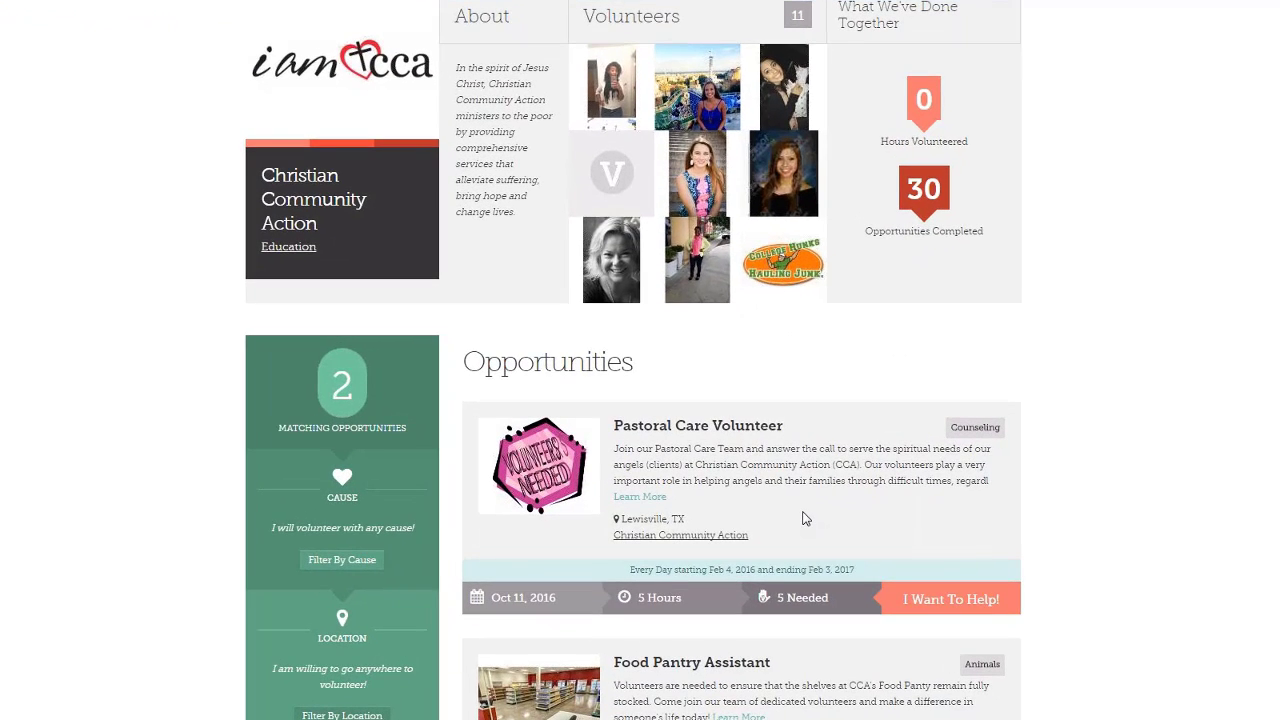
scroll(866, 437, "down", 3)
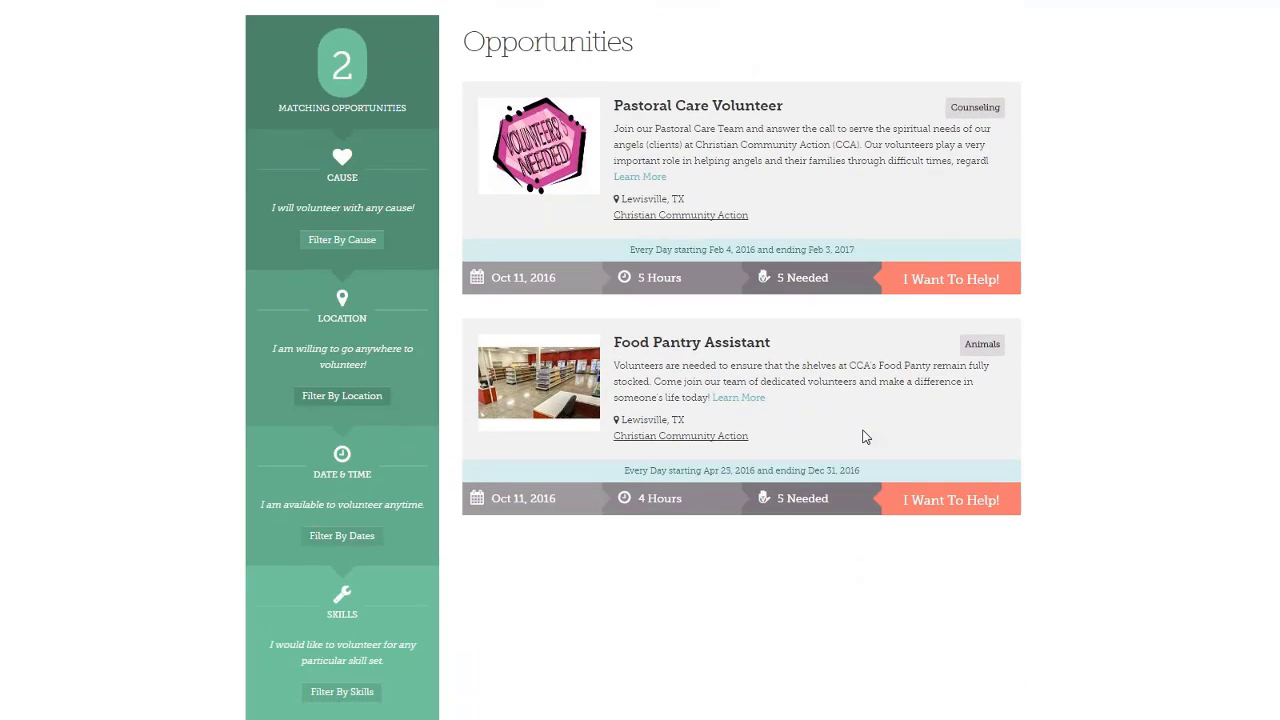
scroll(866, 437, "up", 4)
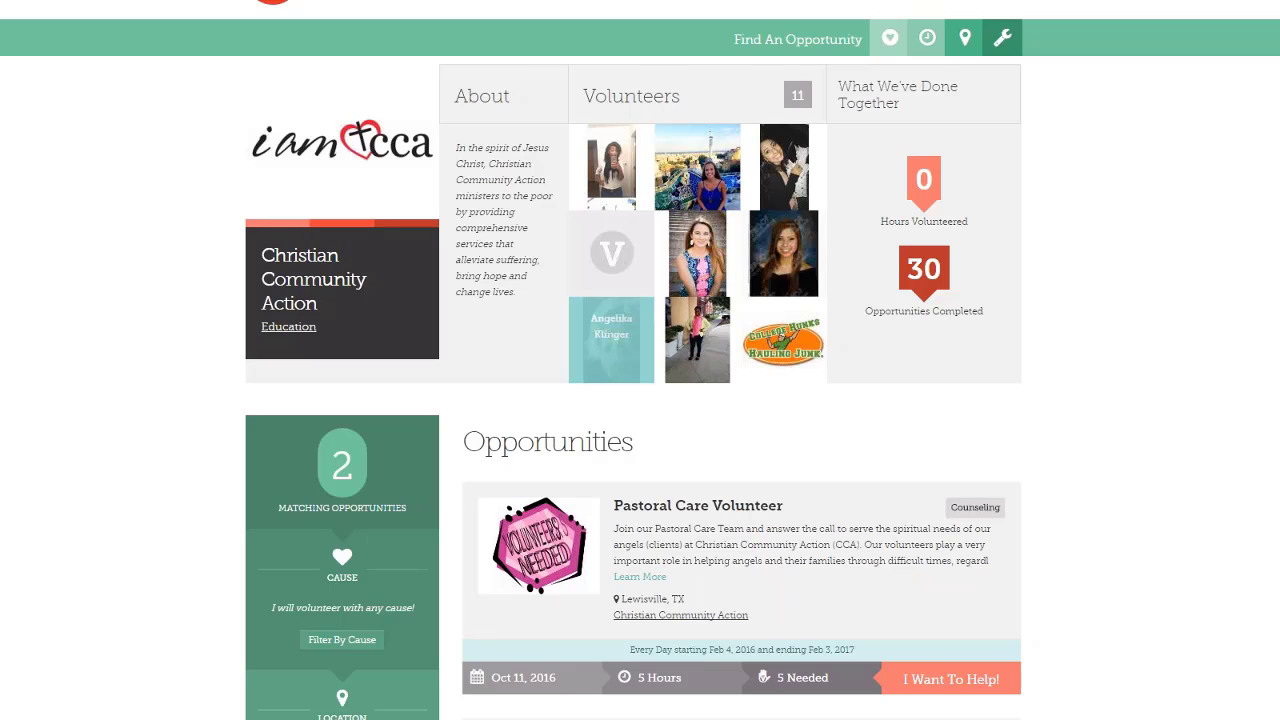
Open a Christian Community Action volunteer's profile and browse their supported causes and opportunities
left_click(611, 335)
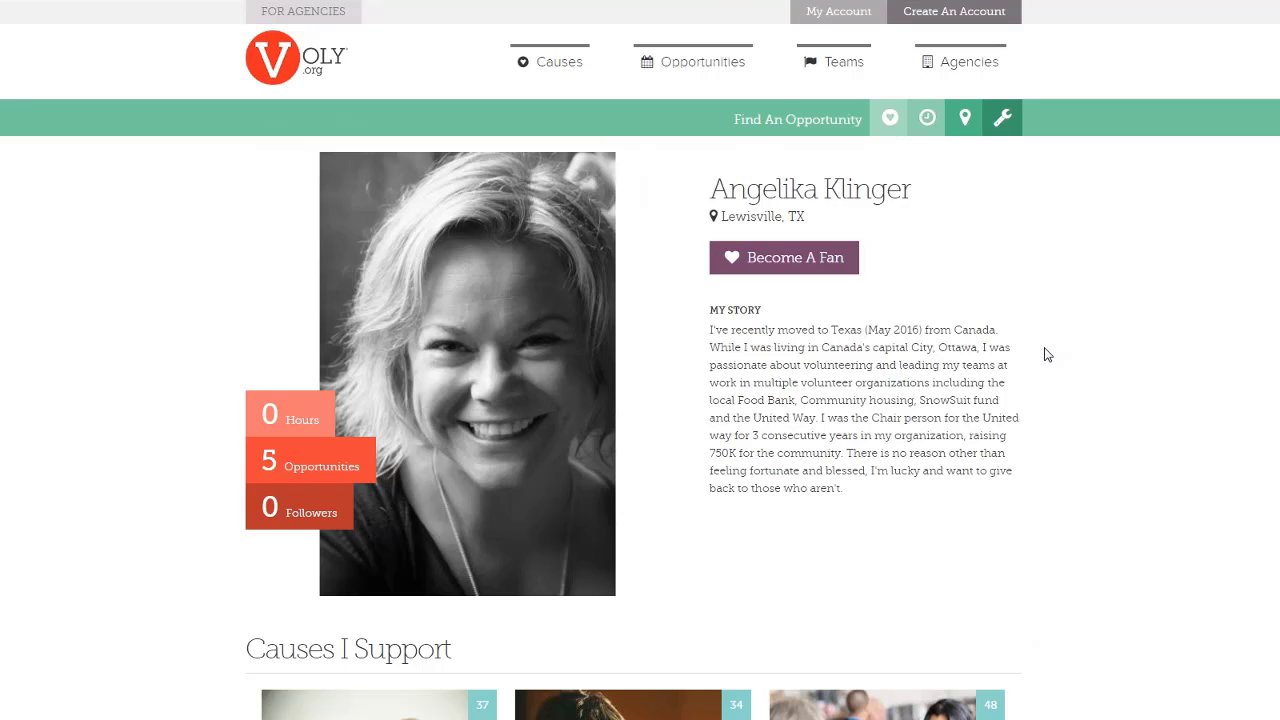
scroll(876, 360, "down", 3)
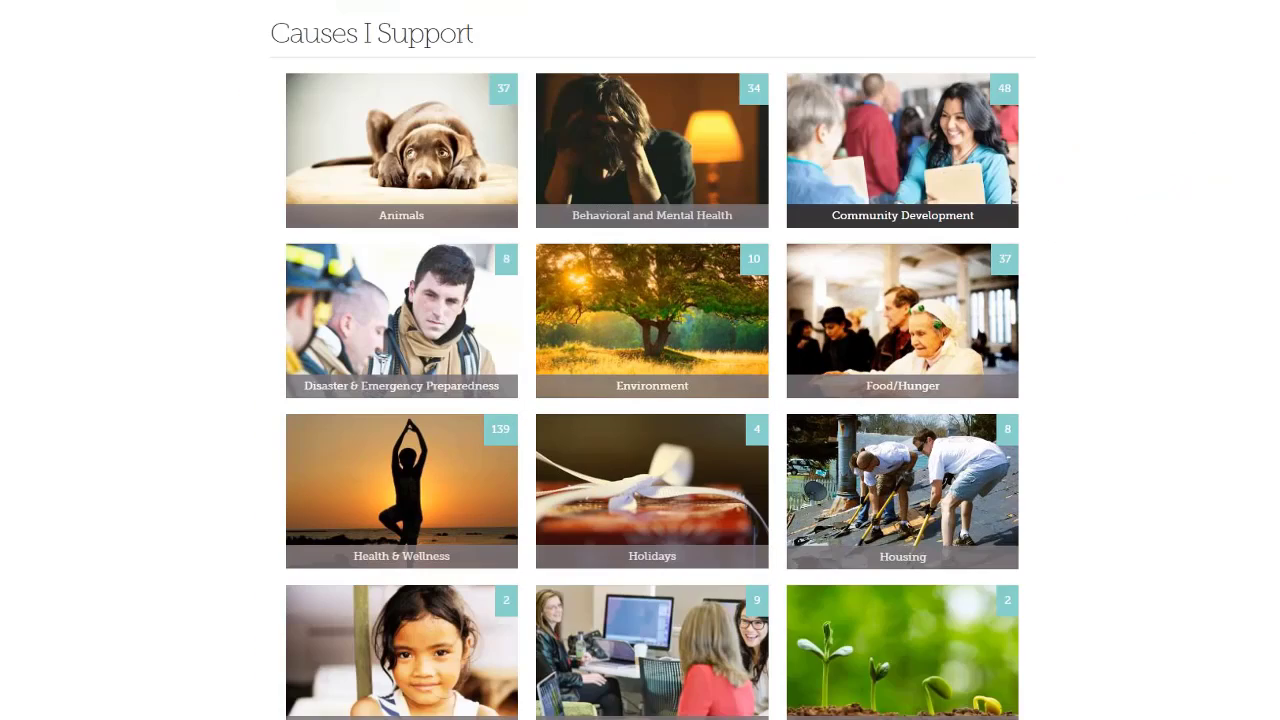
scroll(652, 360, "down", 6)
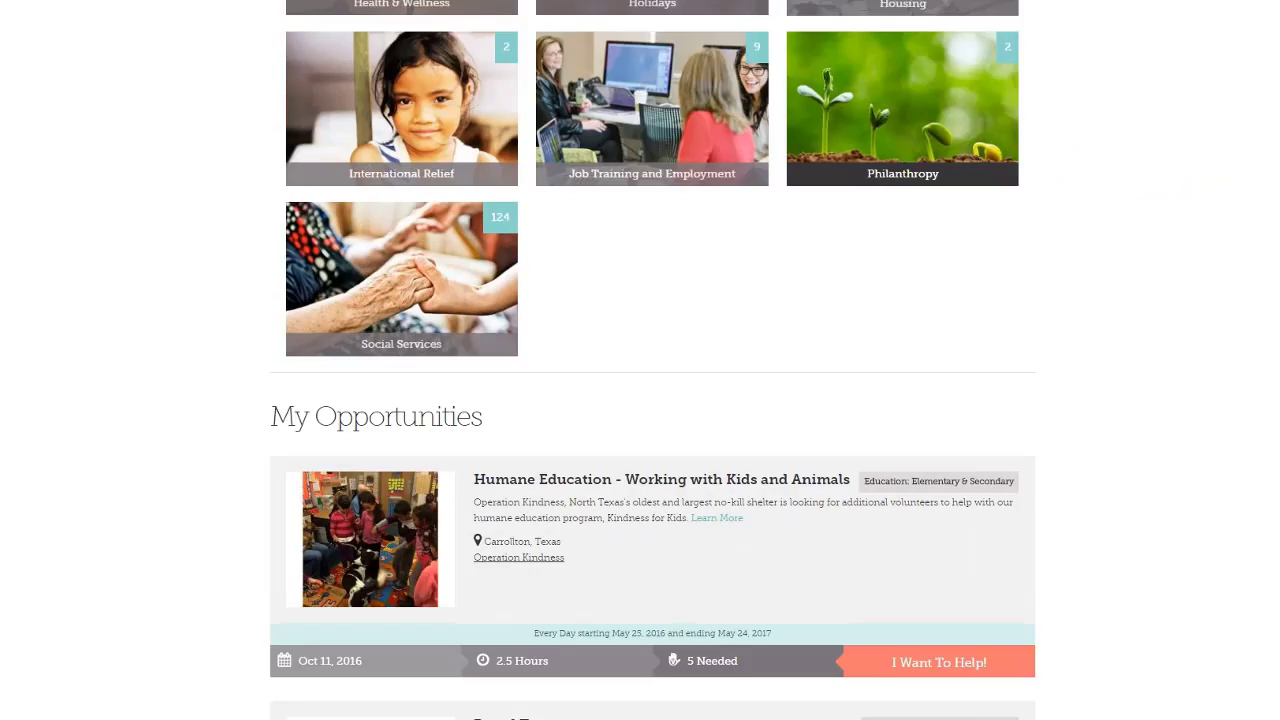
scroll(652, 360, "down", 7)
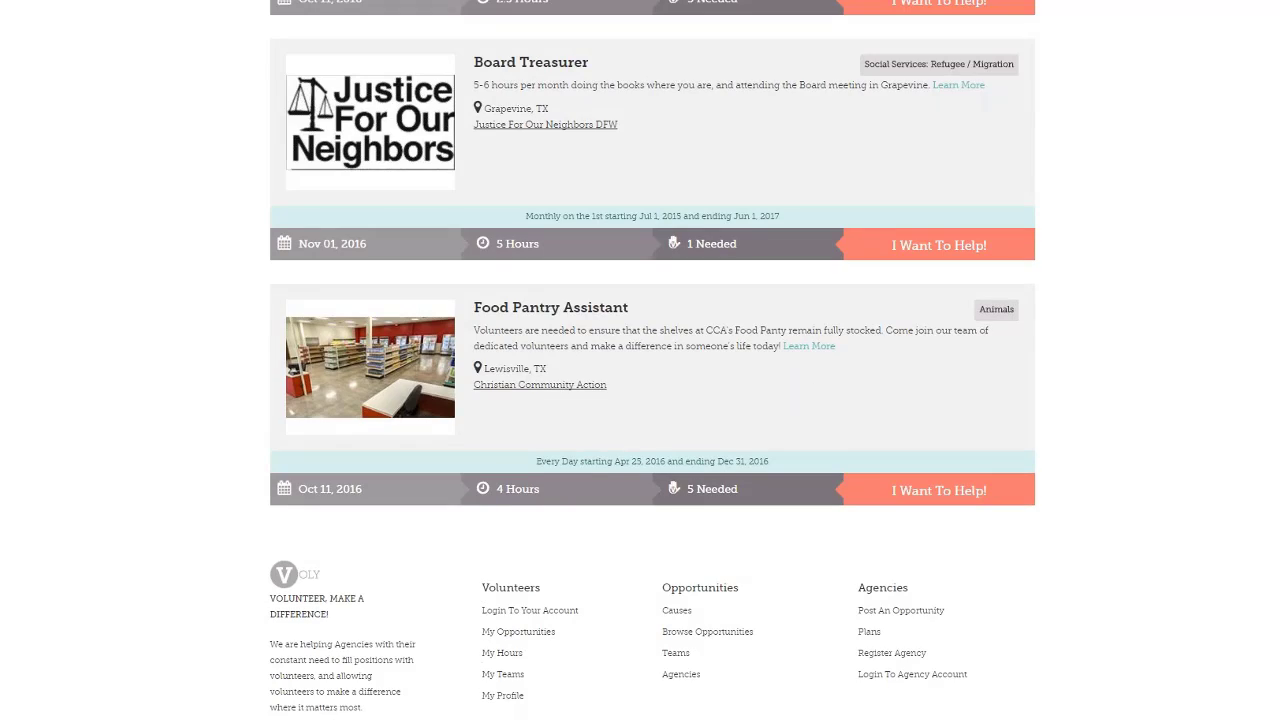
scroll(652, 360, "up", 4)
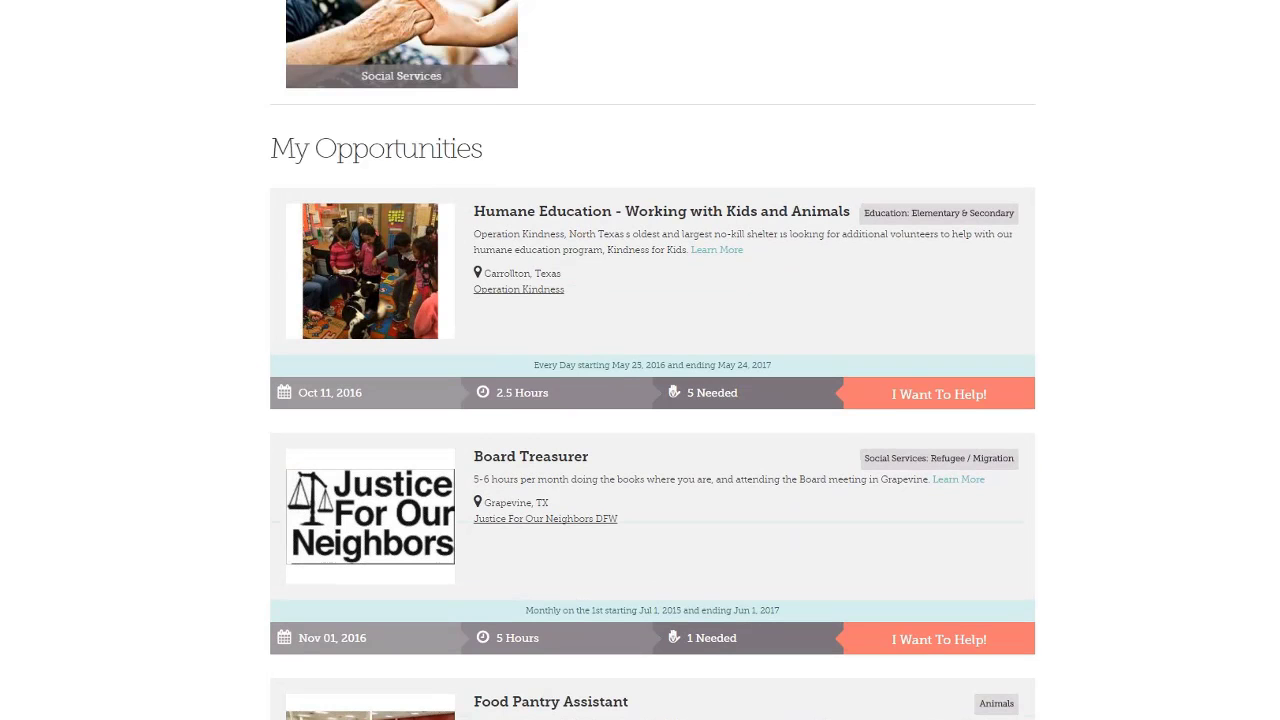
scroll(652, 360, "up", 2)
scroll(652, 360, "up", 1)
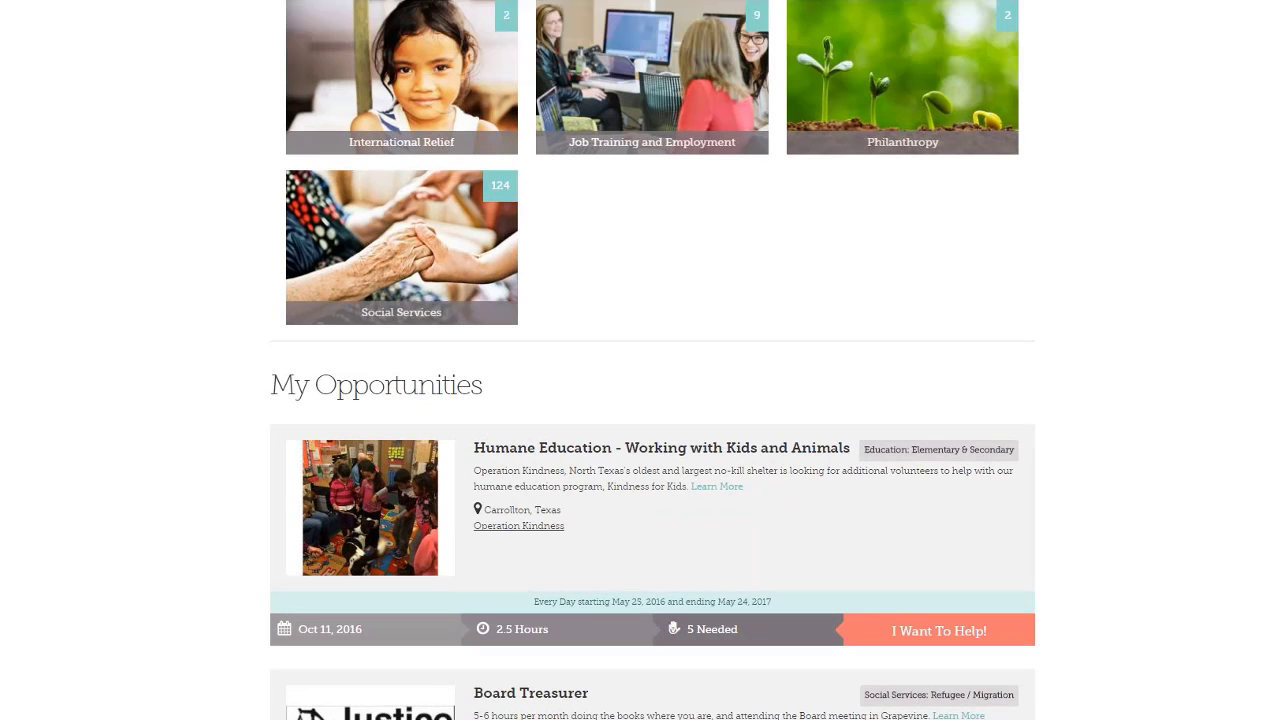
scroll(128, 160, "up", 14)
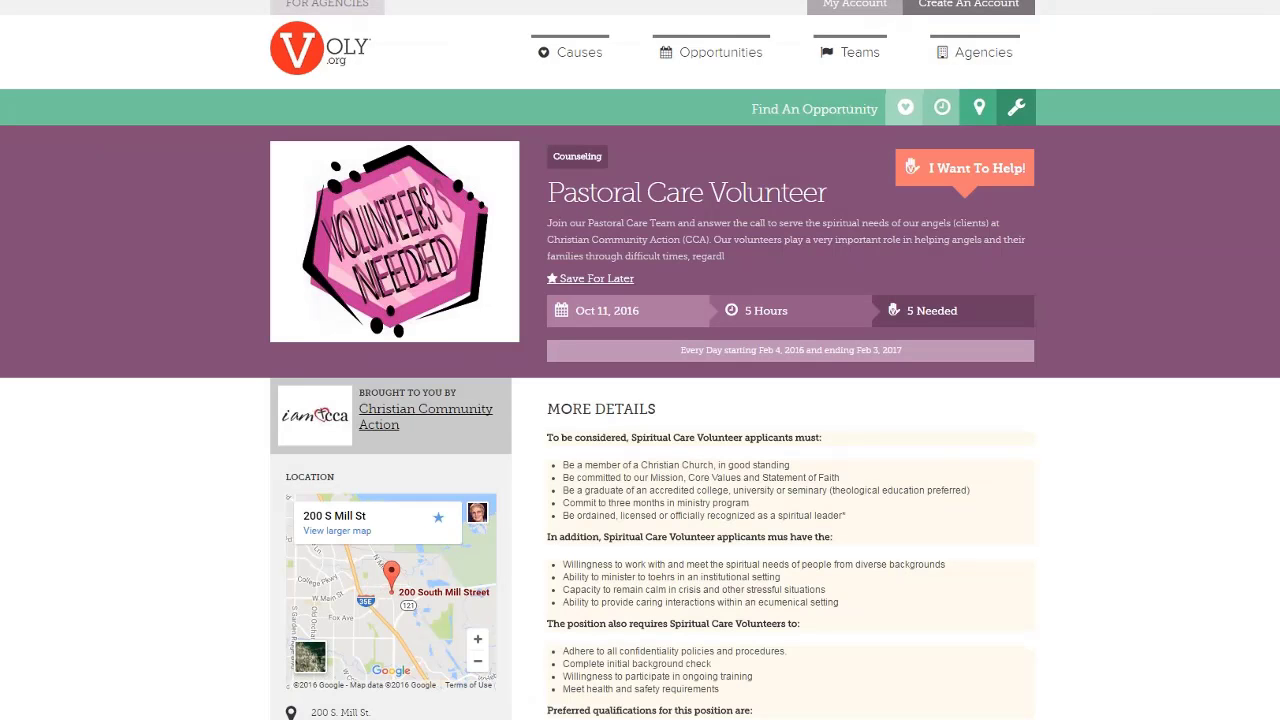
scroll(754, 331, "down", 5)
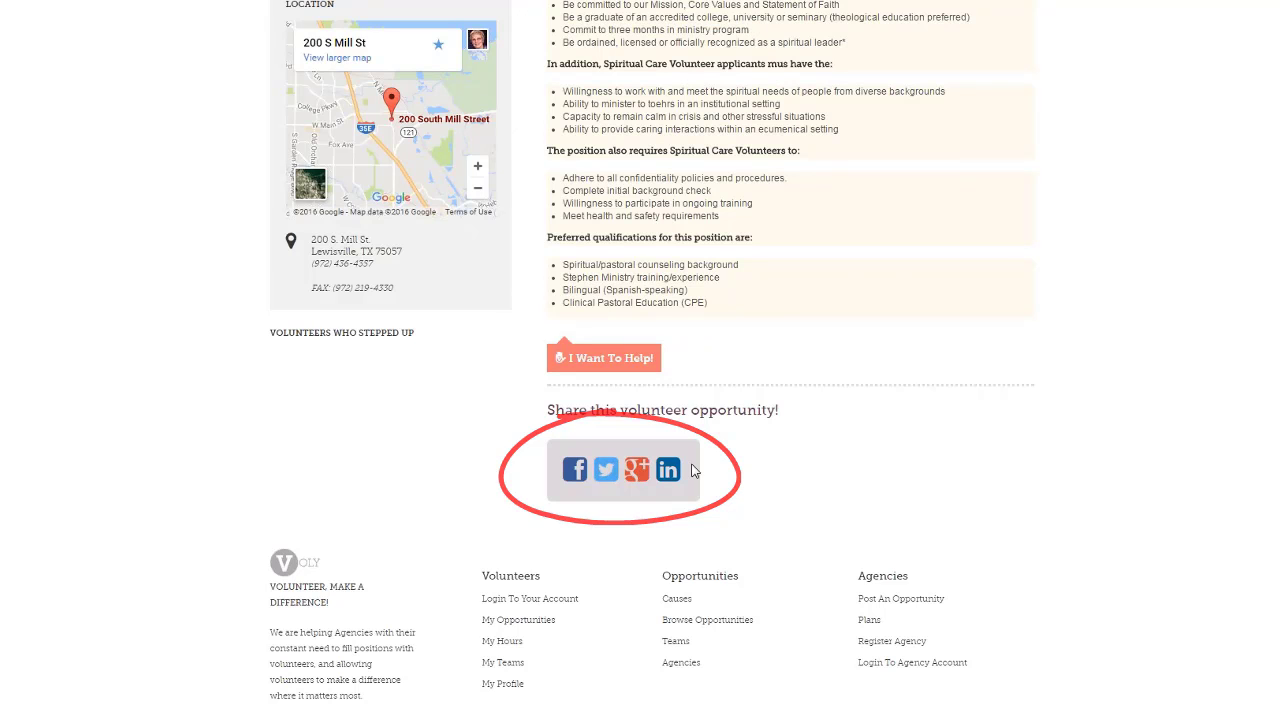
scroll(858, 315, "up", 5)
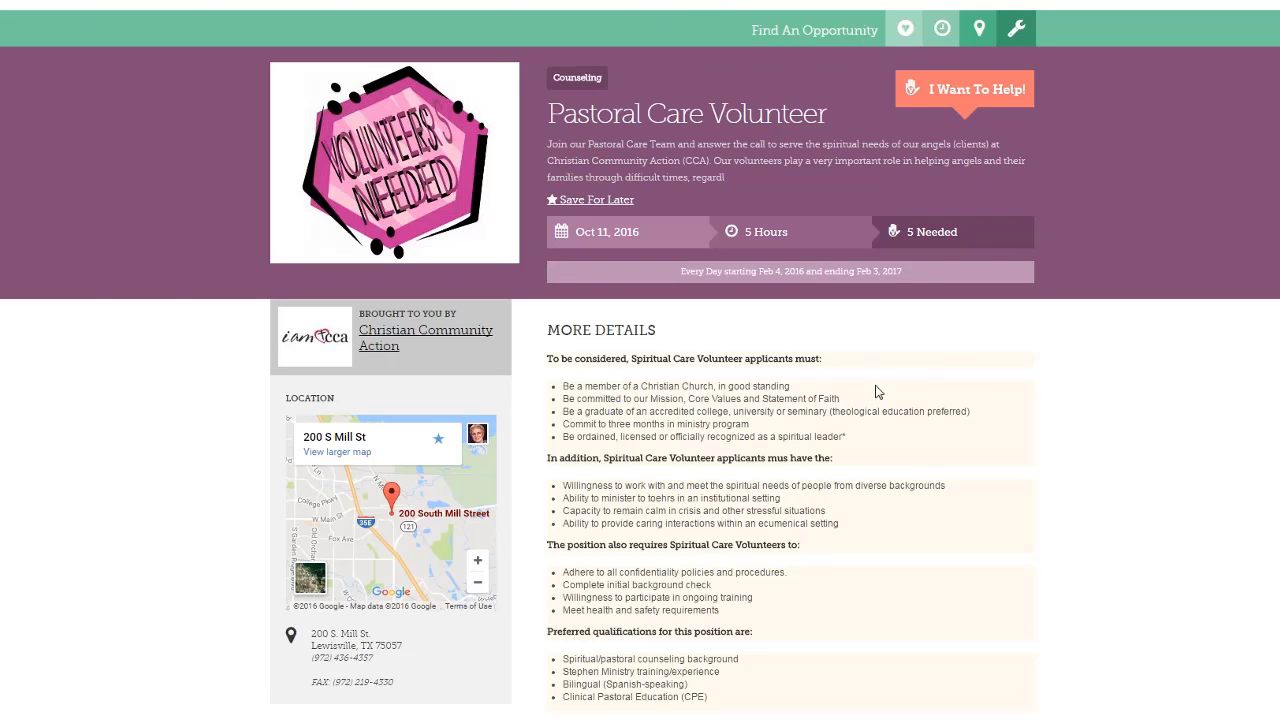
scroll(960, 398, "down", 4)
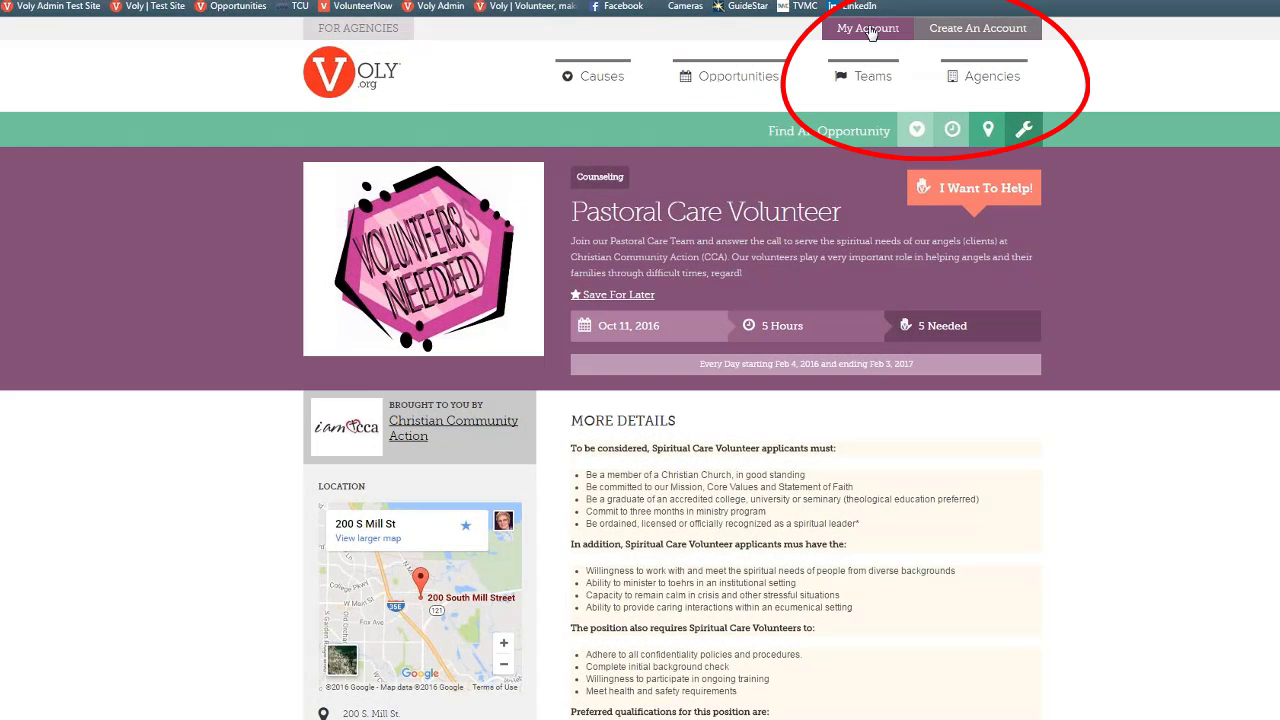
Go to the Agencies sign-in, correct the e-mail domain, submit, and select the password to re-enter it
left_click(870, 31)
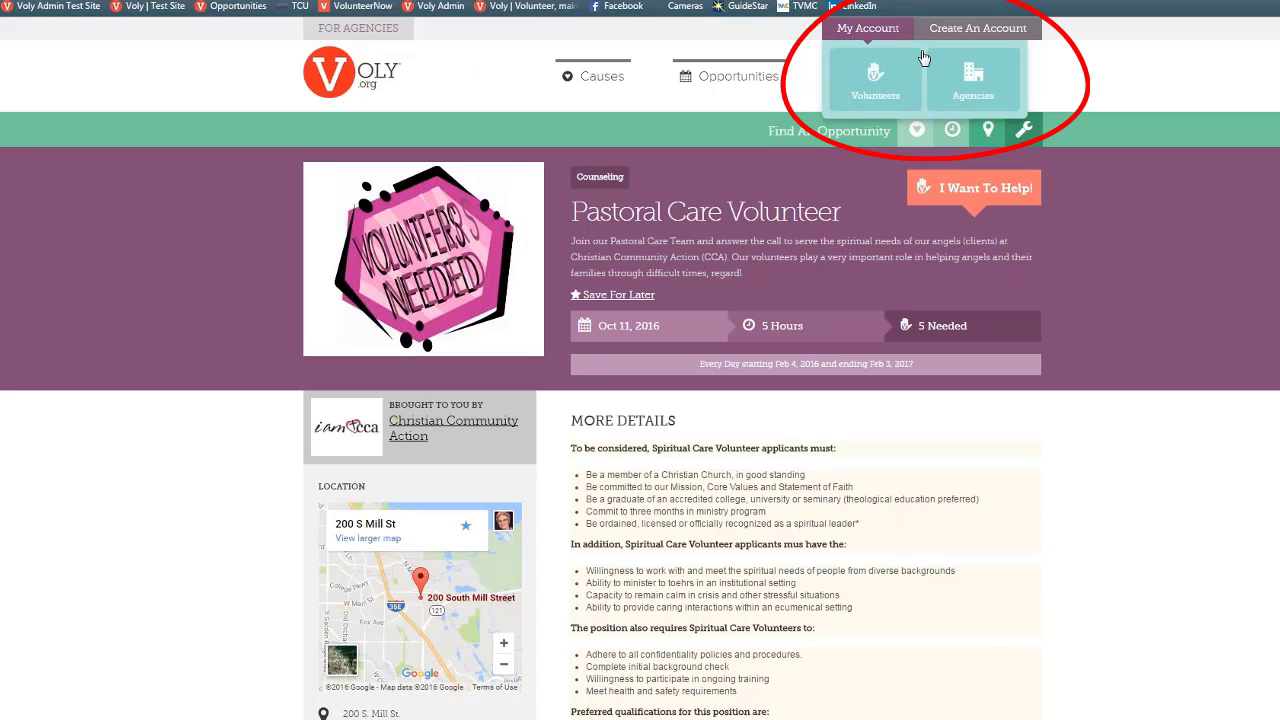
left_click(960, 88)
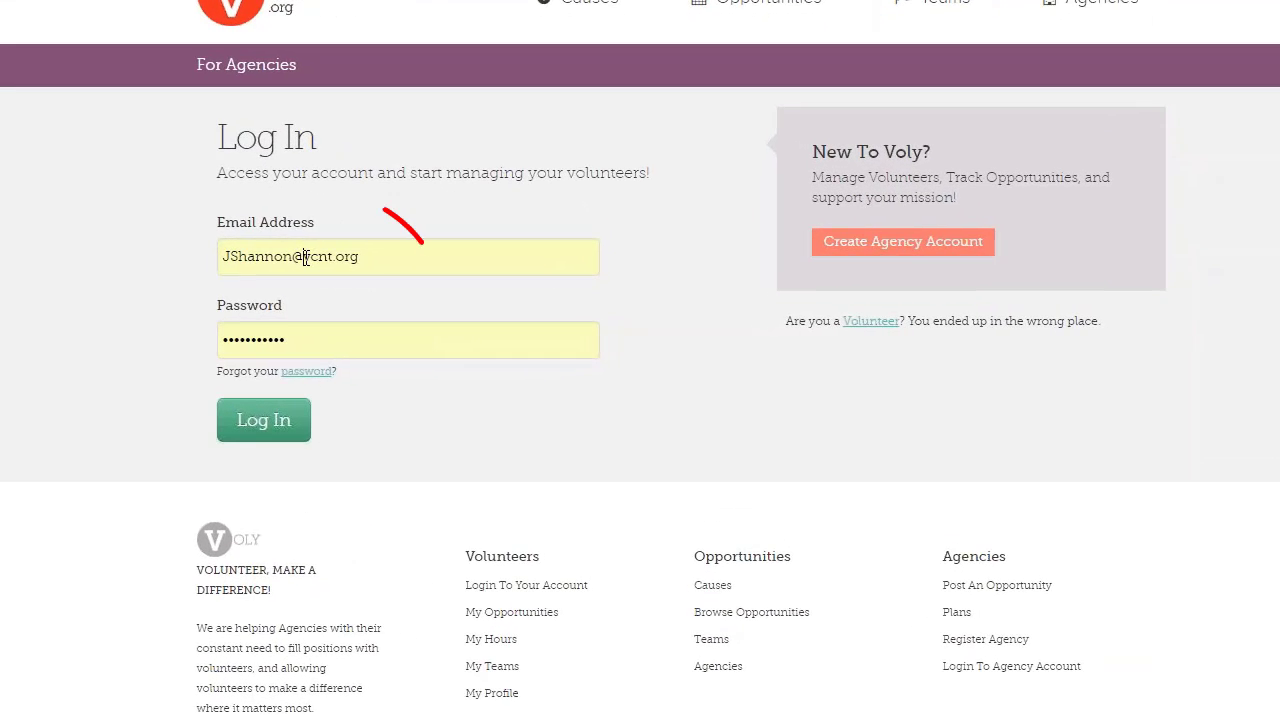
left_click_drag(352, 267, 374, 267)
key("Tab")
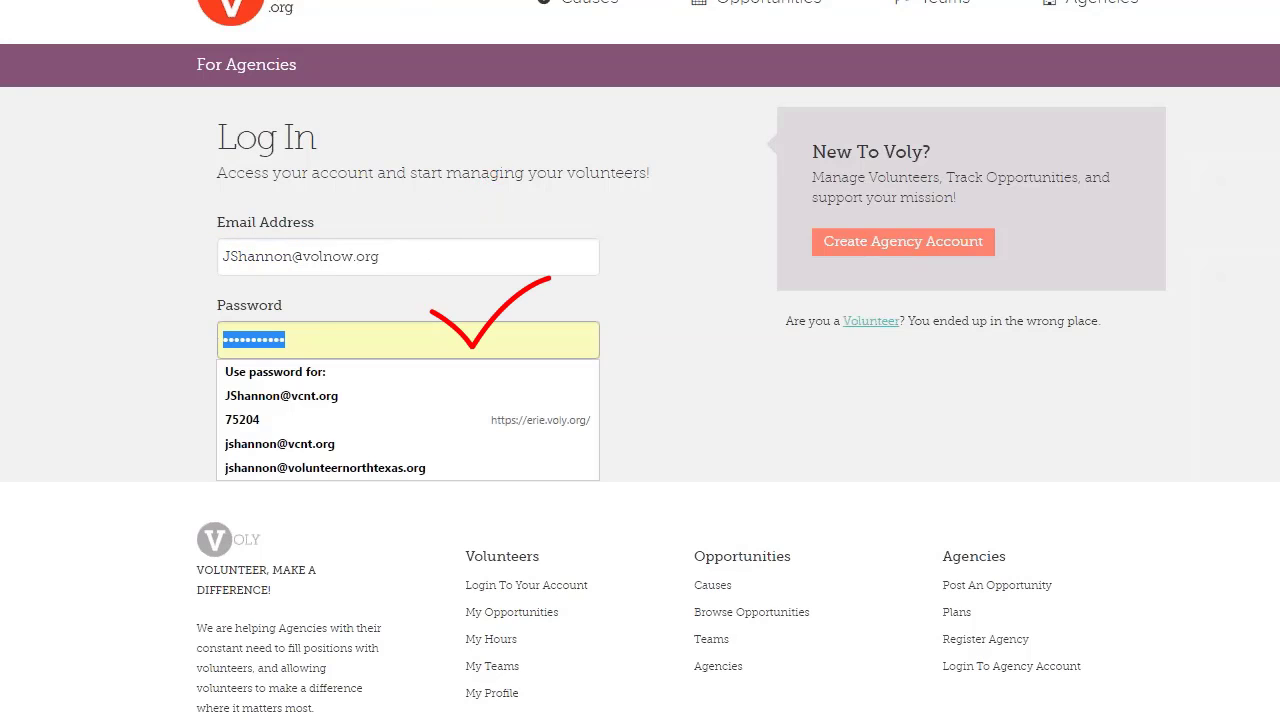
key("Return")
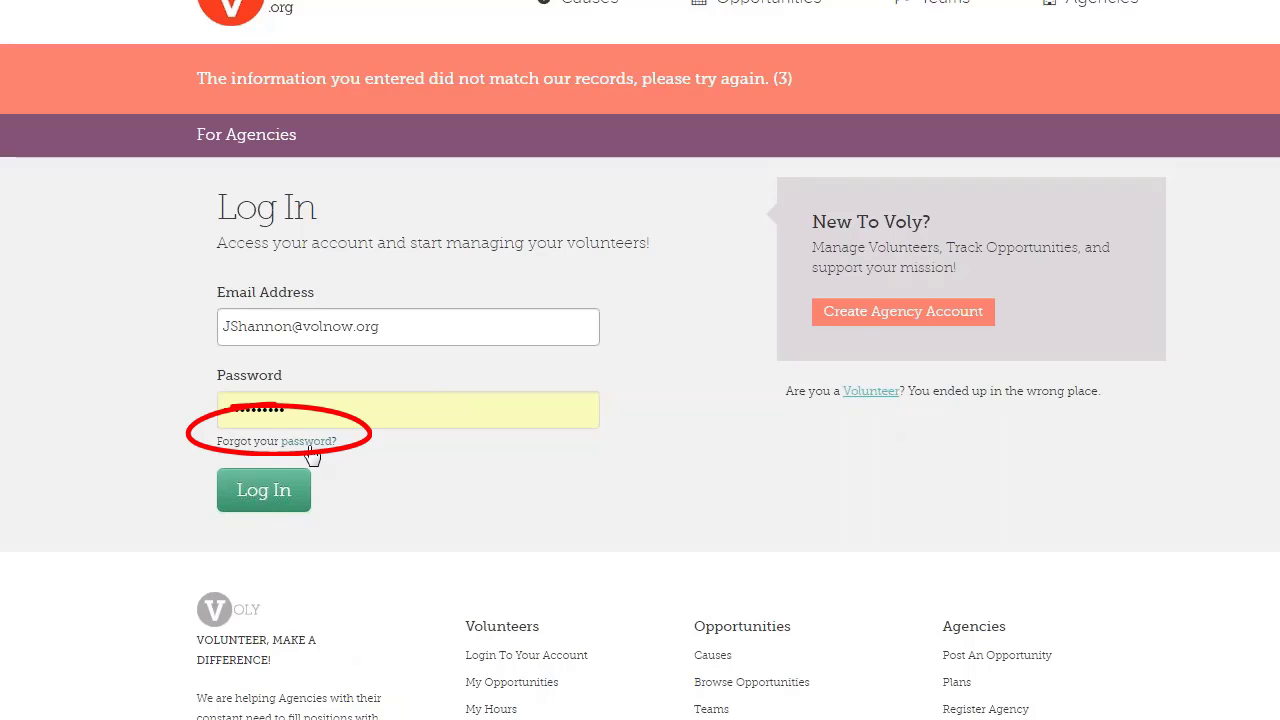
left_click(277, 414)
left_click_drag(277, 414, 227, 407)
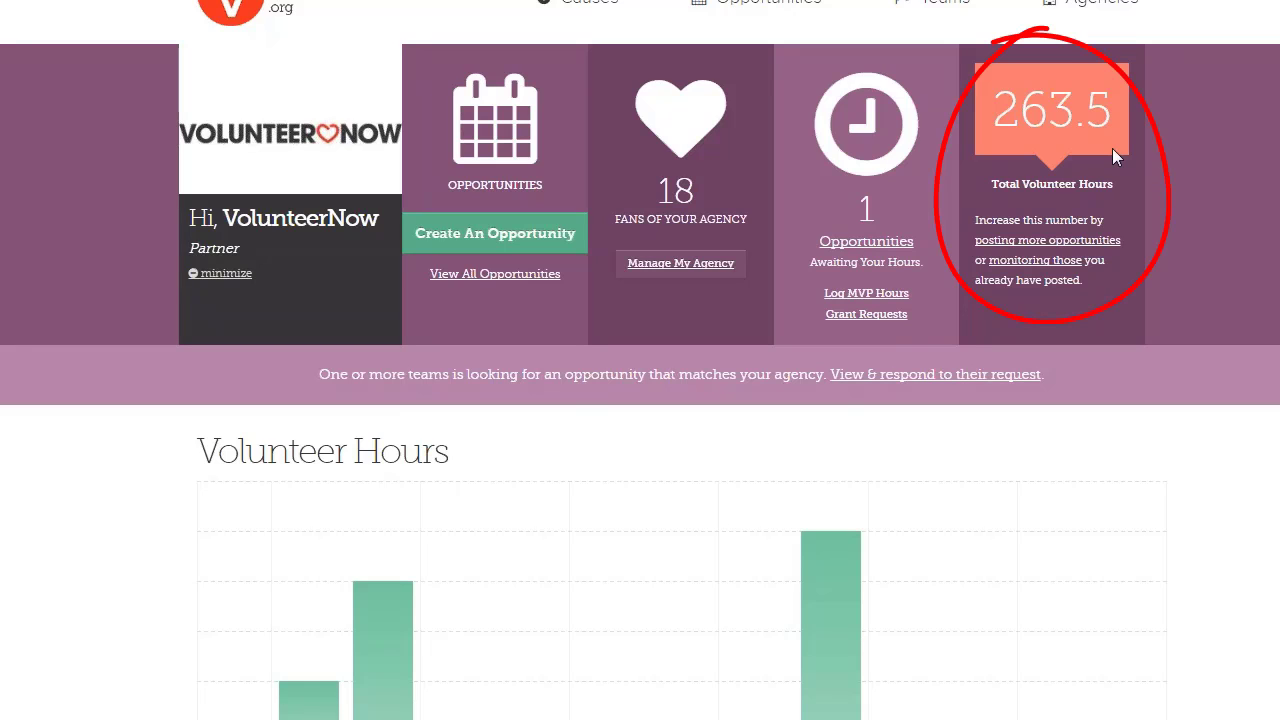
scroll(665, 218, "down", 4)
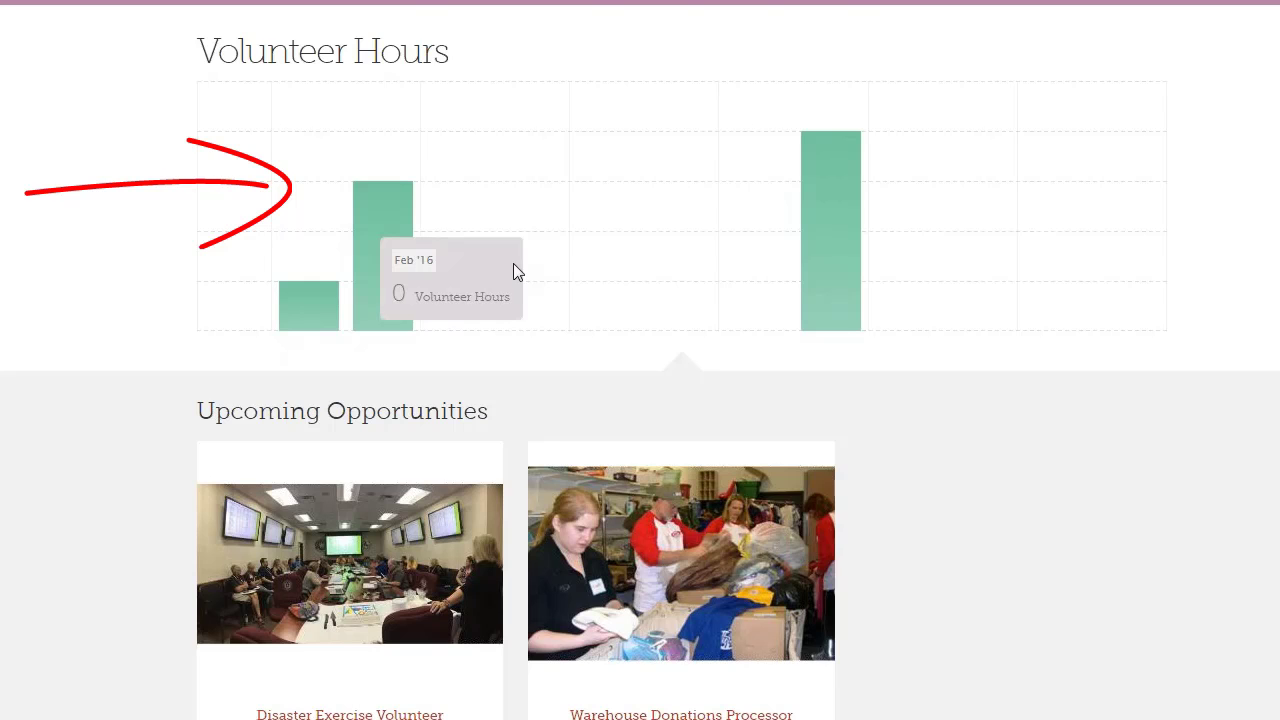
scroll(513, 268, "down", 3)
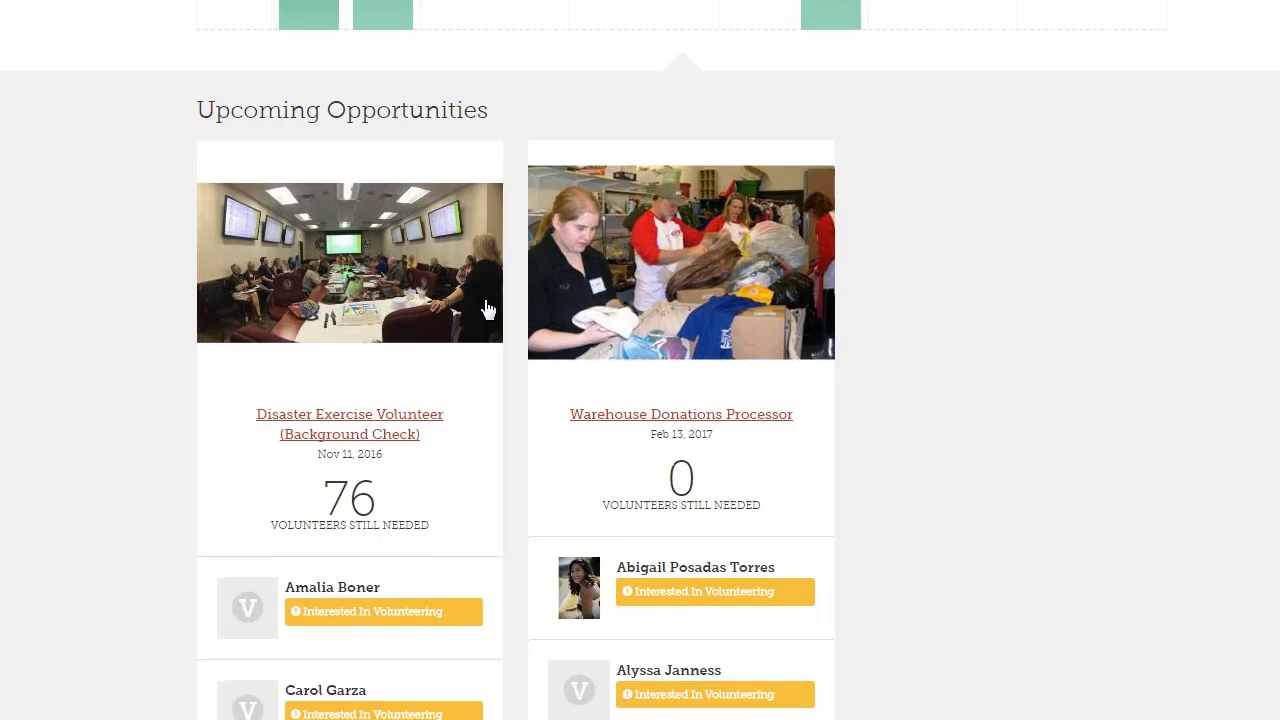
scroll(470, 312, "down", 2)
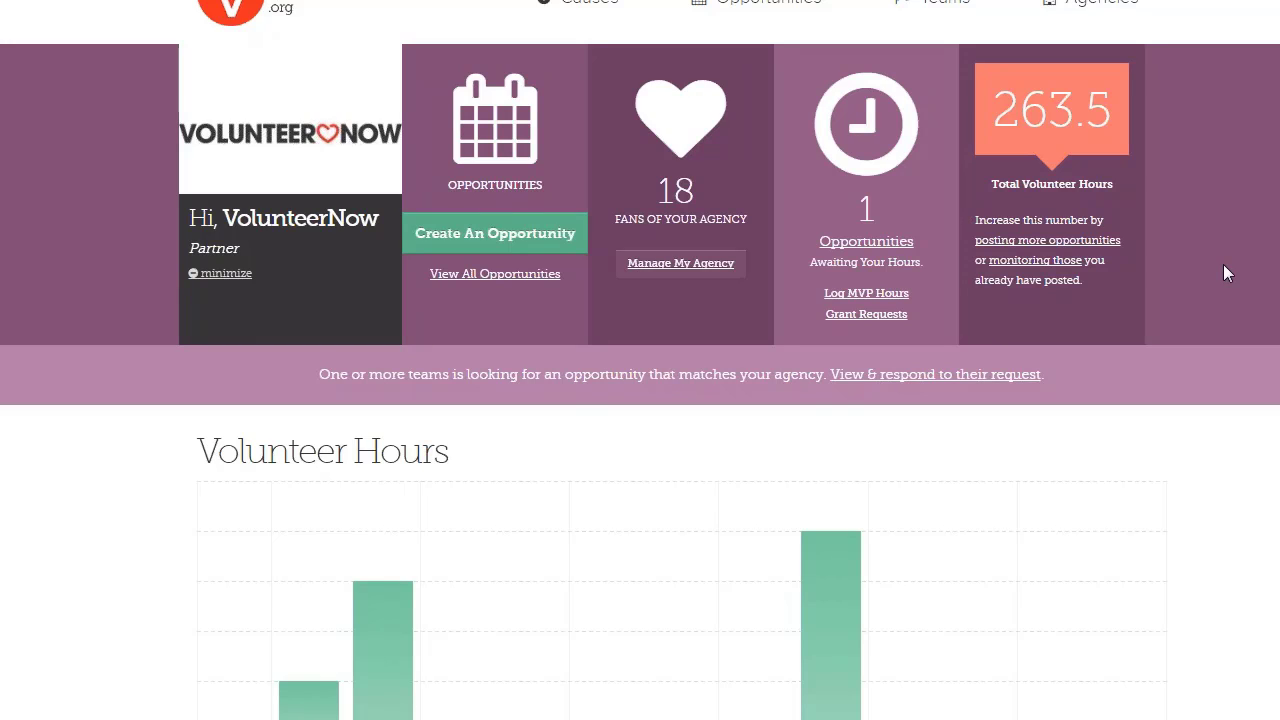
Open Manage My Agency and scroll the Agency Details form down to the mission statement
left_click(681, 264)
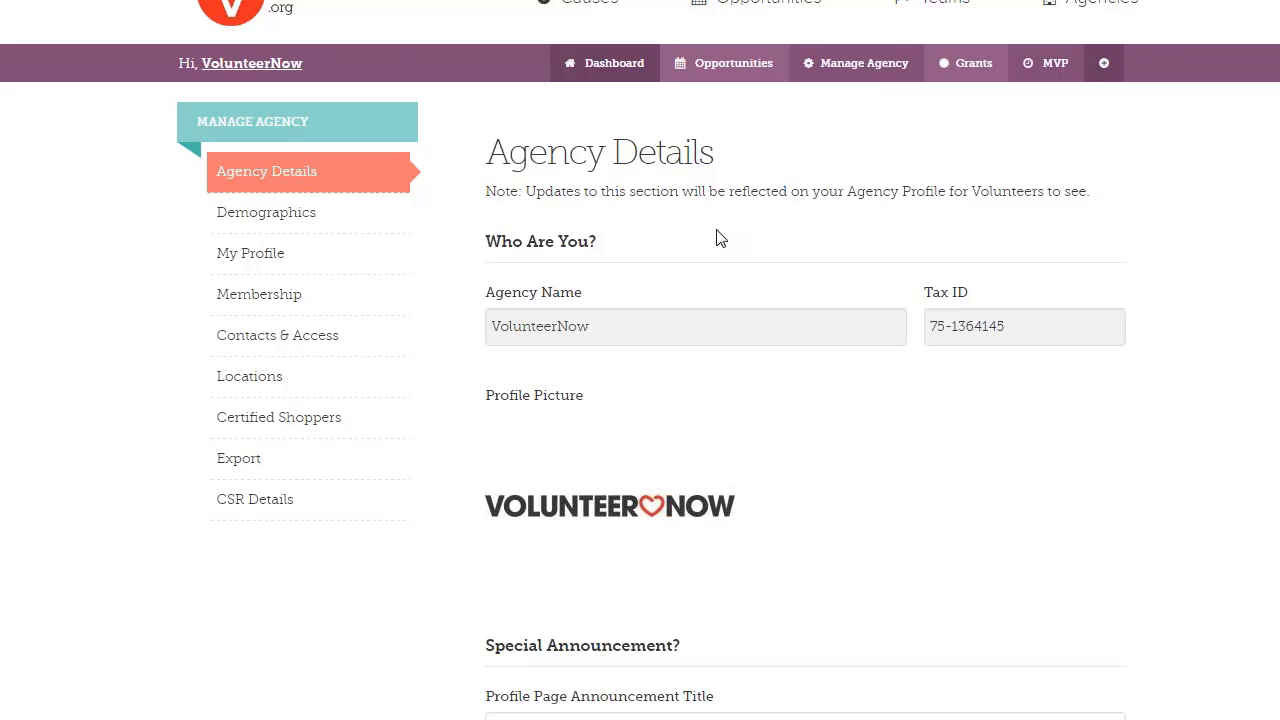
scroll(720, 238, "down", 1)
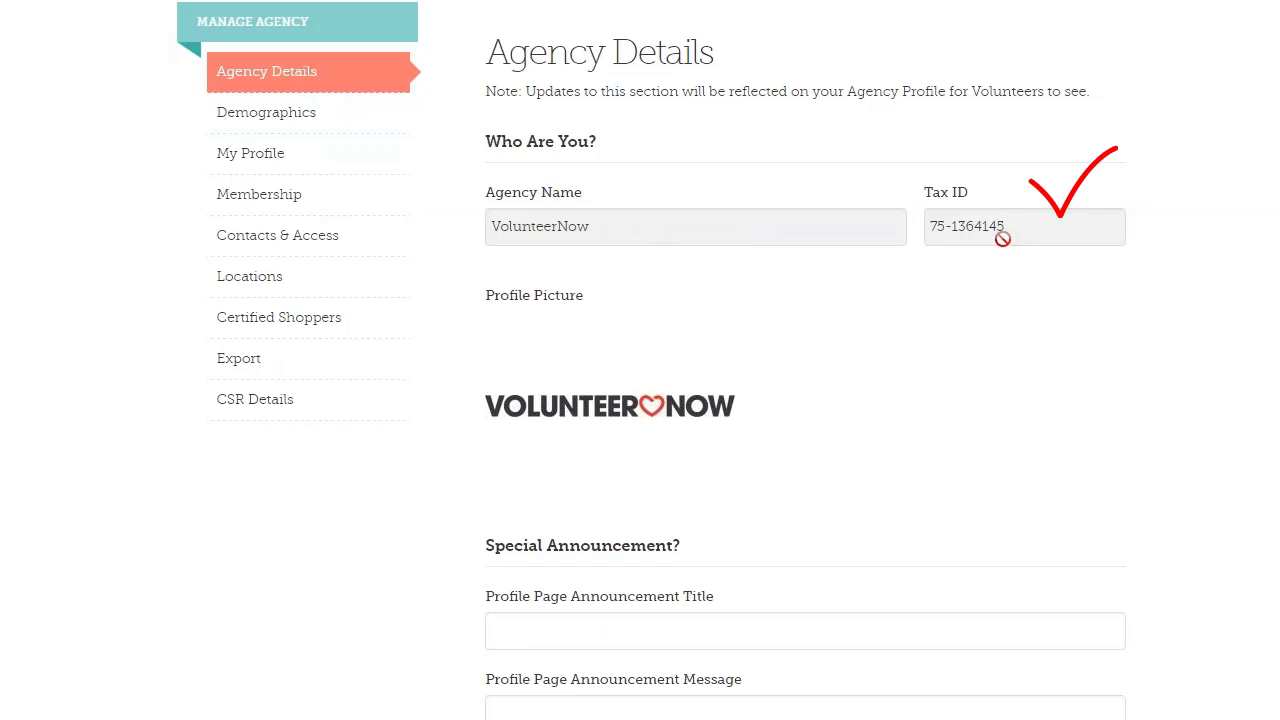
scroll(843, 372, "down", 1)
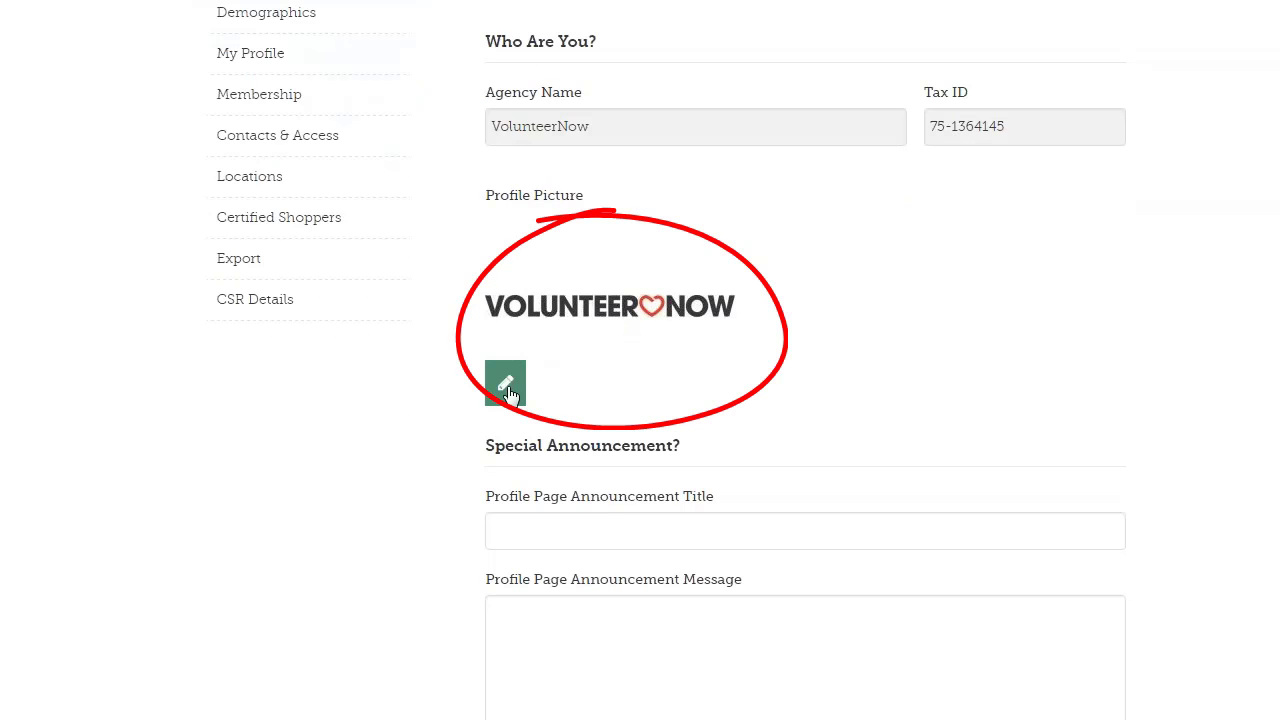
scroll(914, 334, "down", 6)
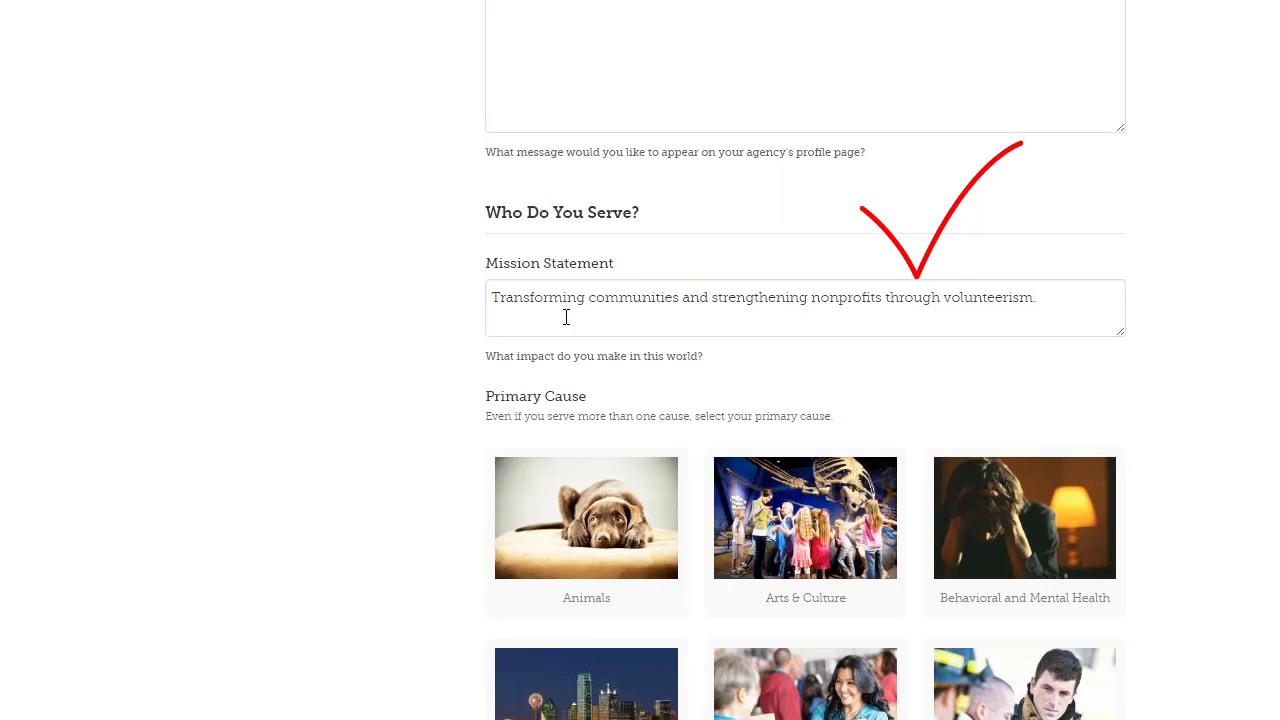
scroll(566, 317, "down", 2)
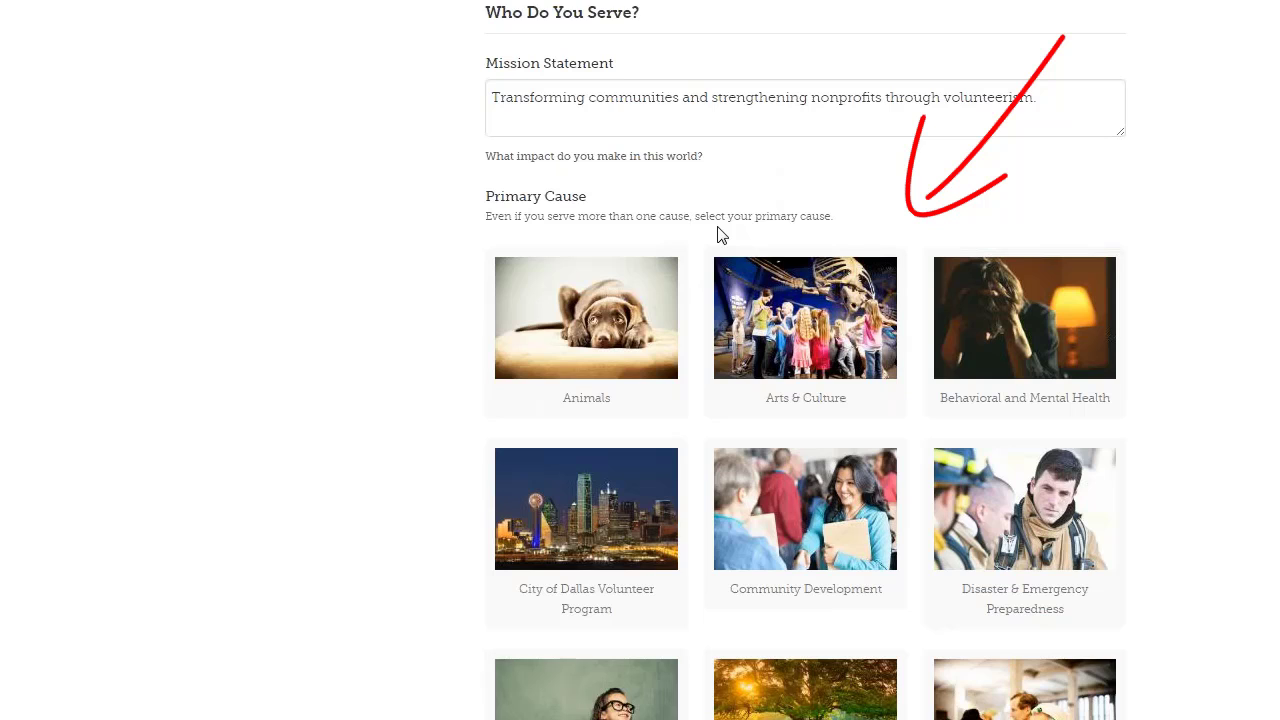
Review Primary Cause, view Education's sub-causes, and save the agency details with Save Agency
scroll(720, 235, "down", 2)
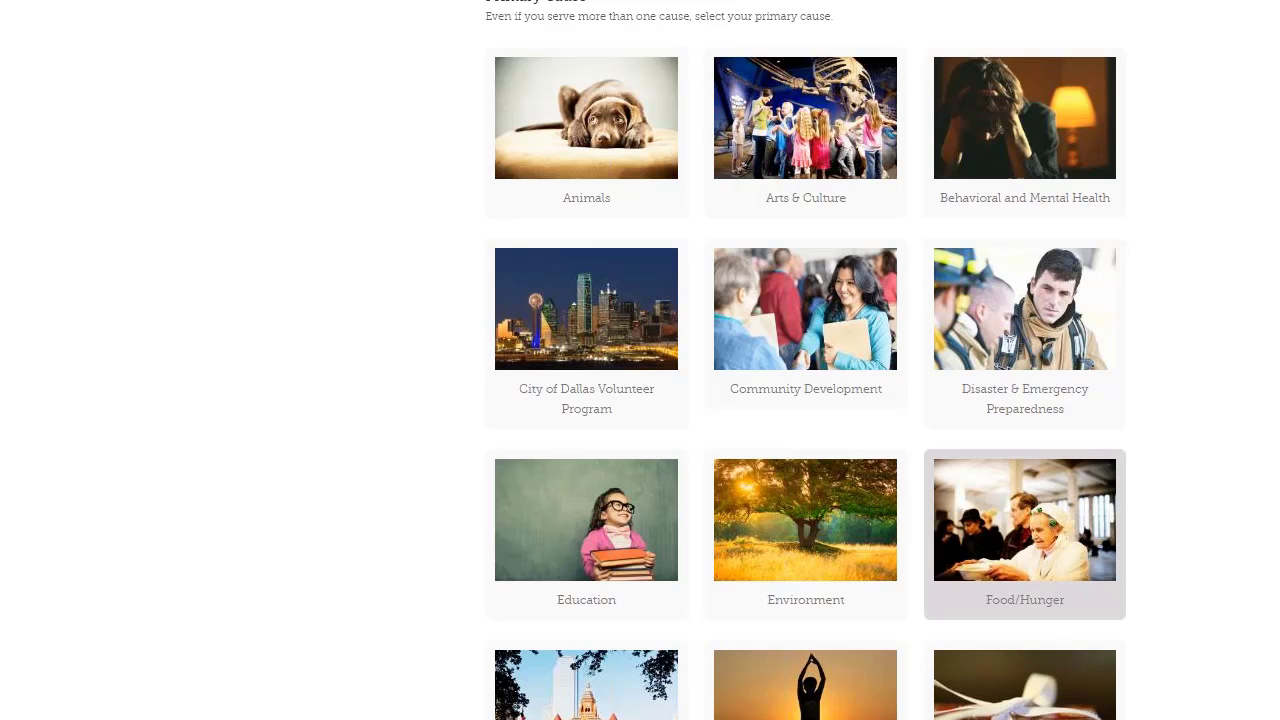
scroll(940, 606, "down", 4)
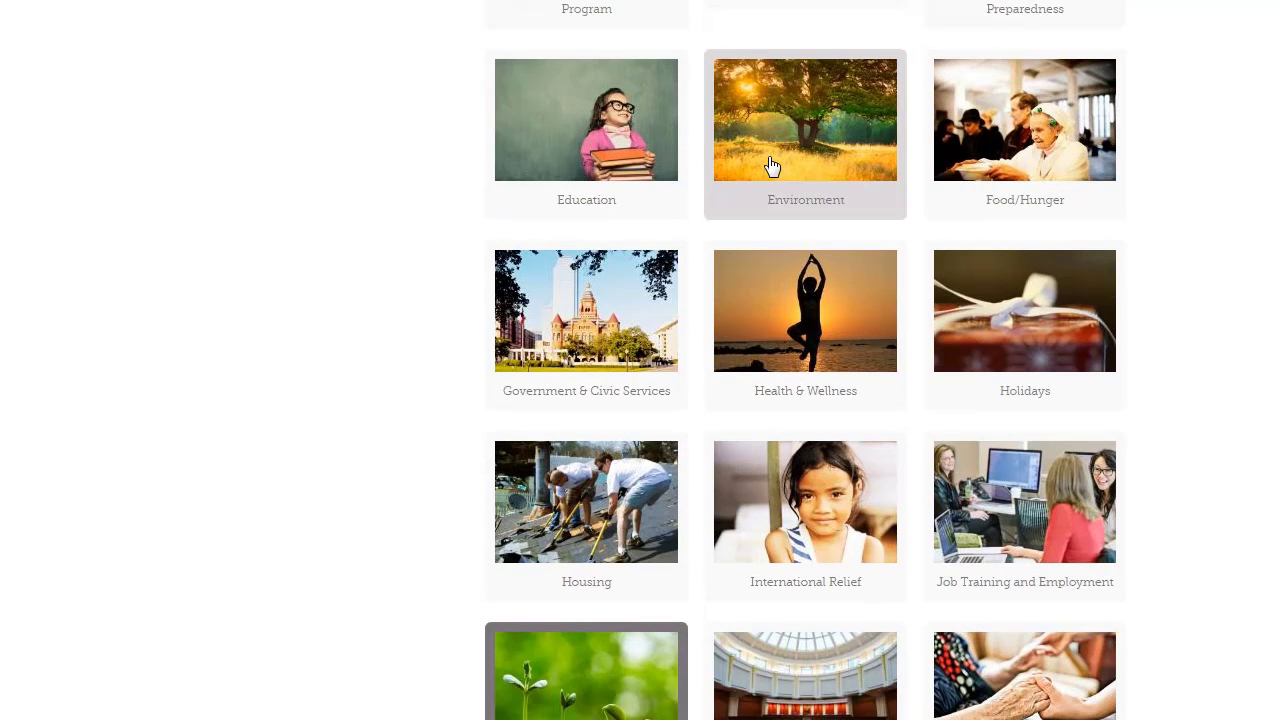
left_click(655, 160)
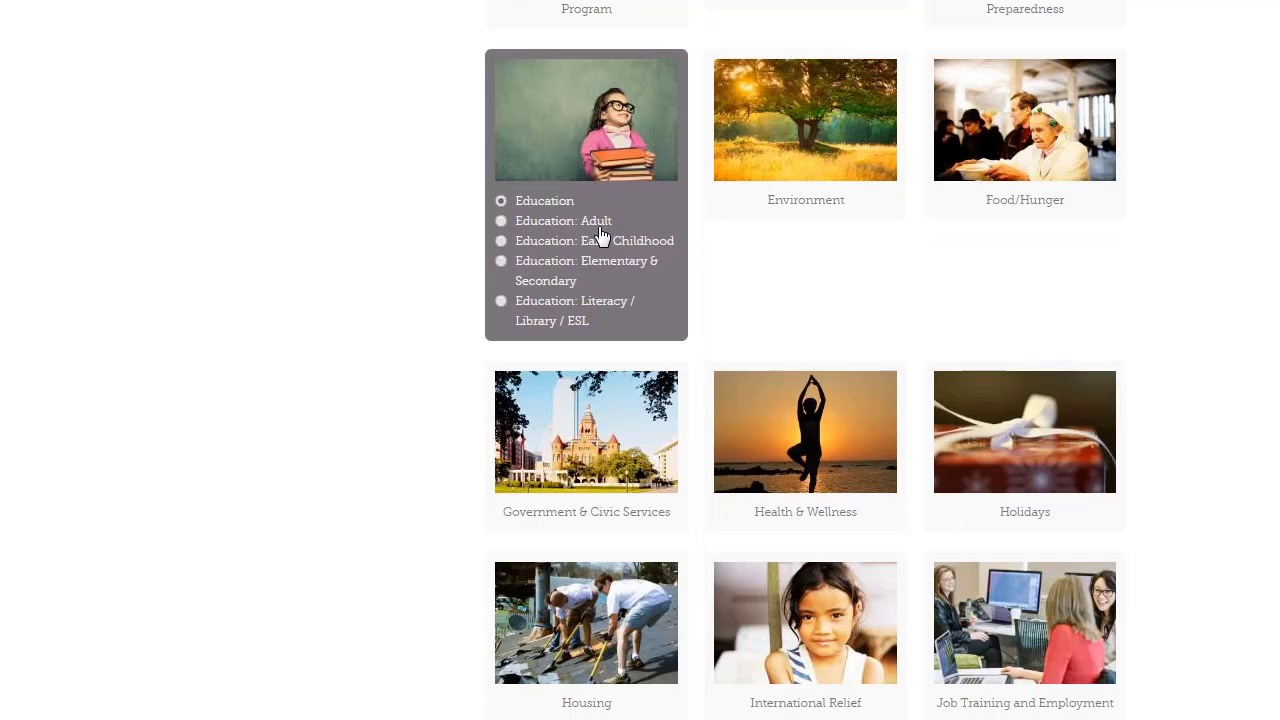
scroll(601, 237, "down", 9)
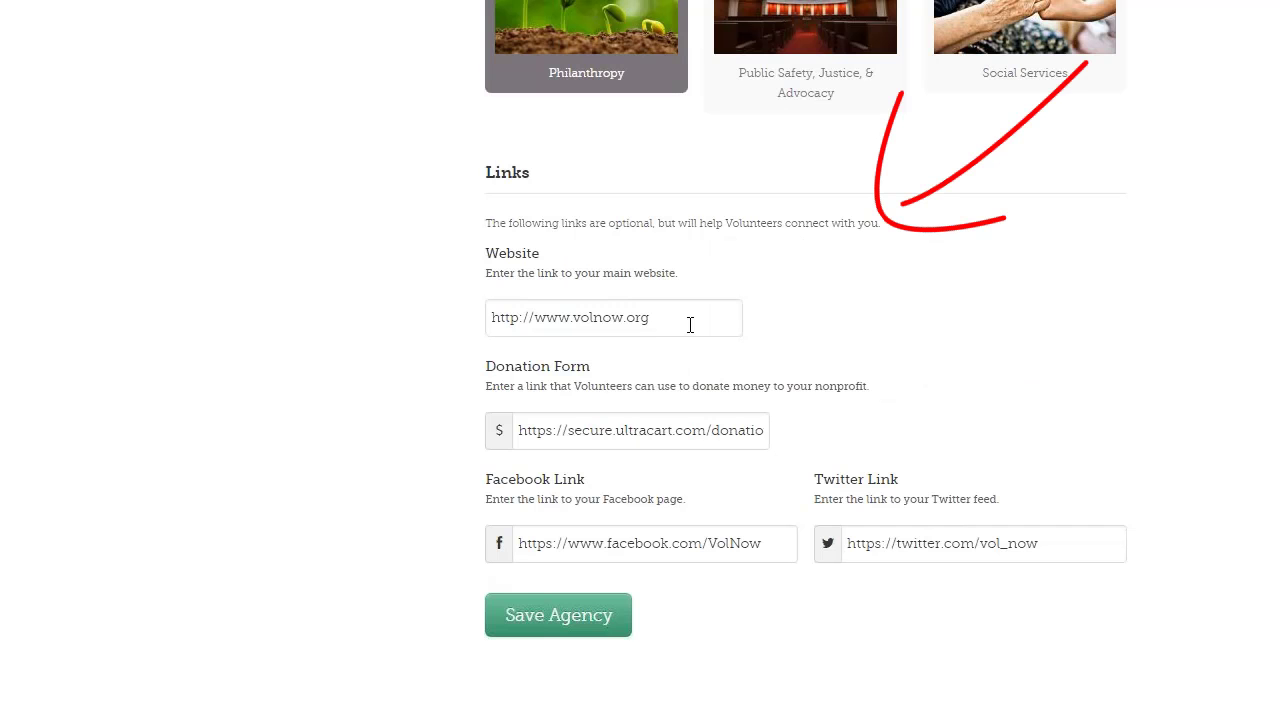
scroll(685, 319, "down", 2)
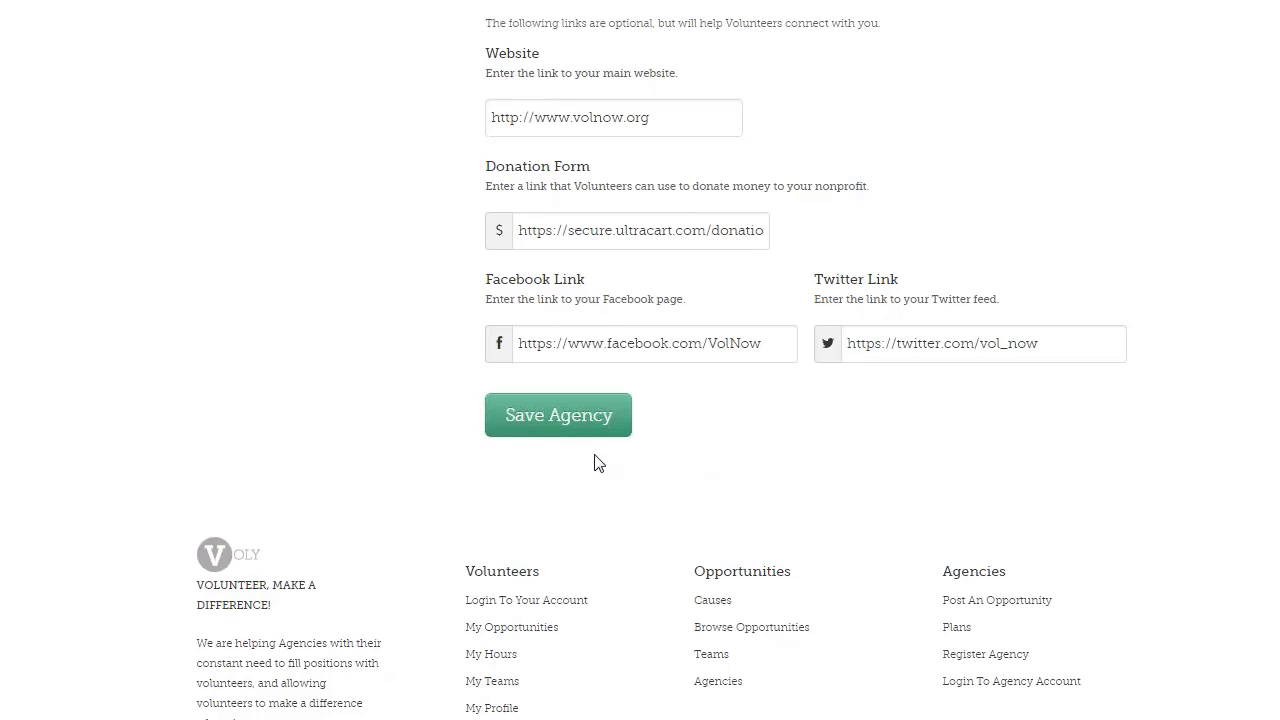
left_click(540, 430)
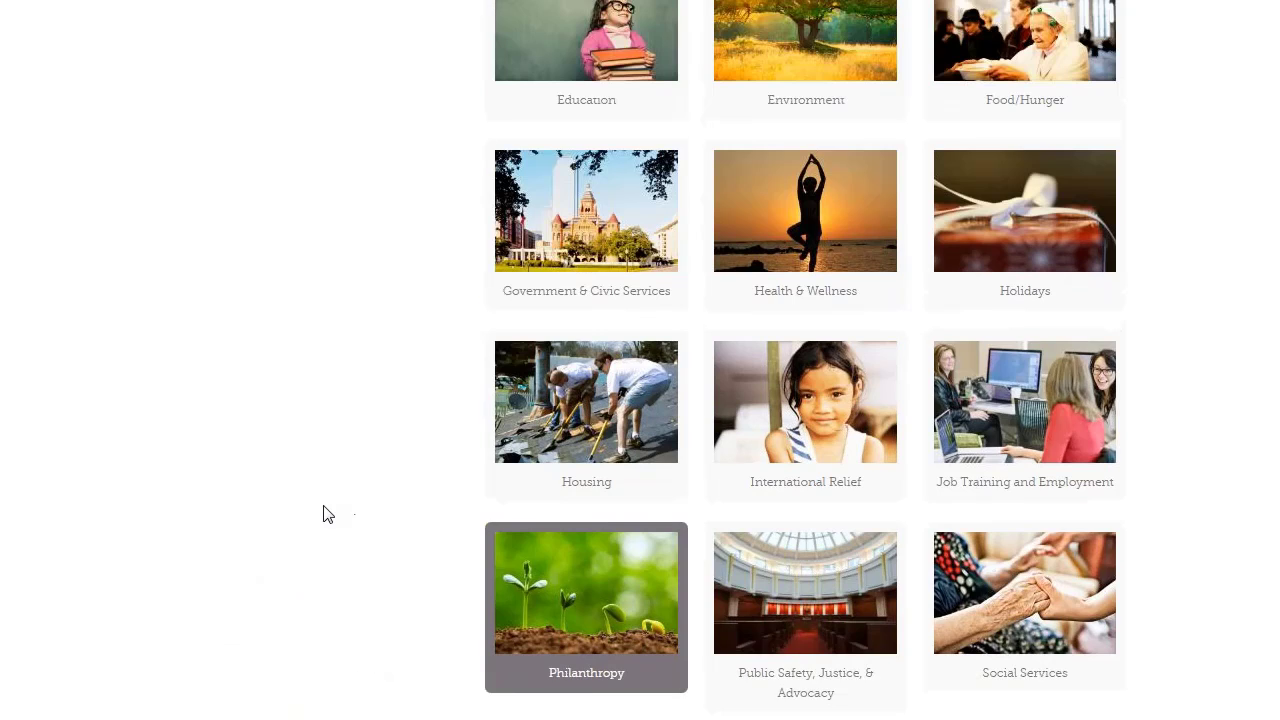
scroll(323, 514, "up", 15)
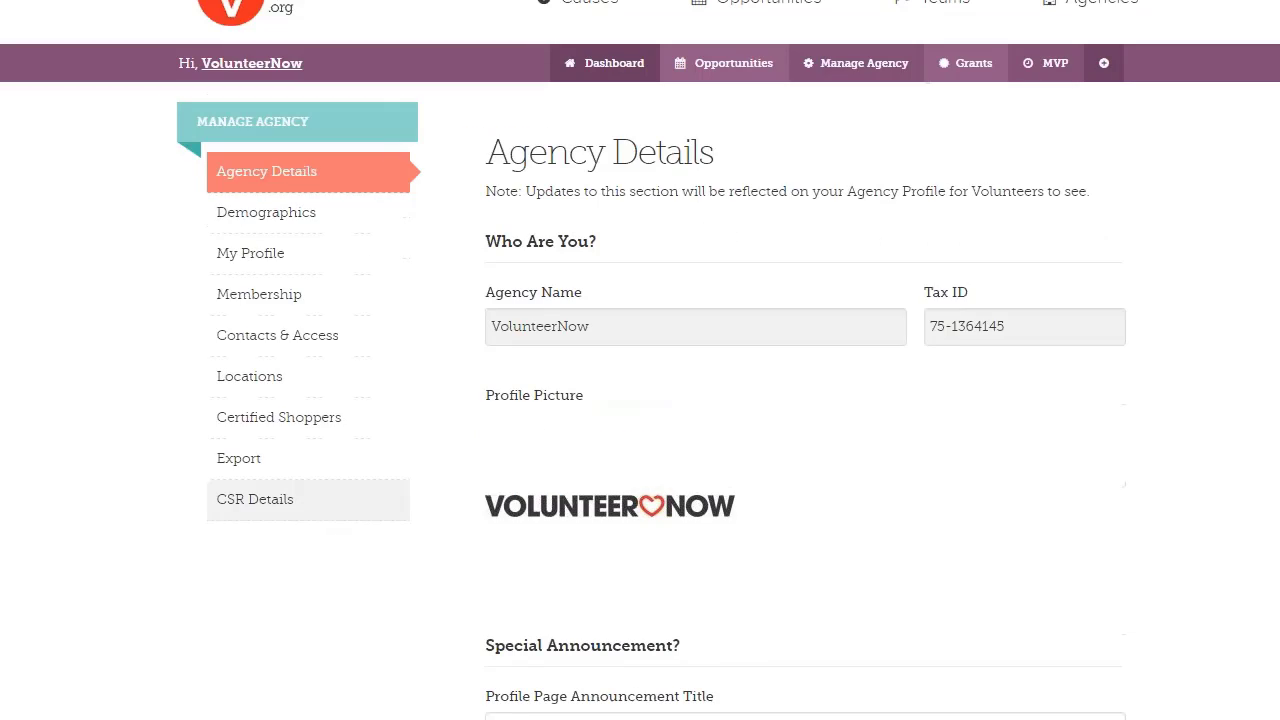
Look through the Agency Demographics form, then go to My Profile from the Manage Agency sidebar
left_click(278, 220)
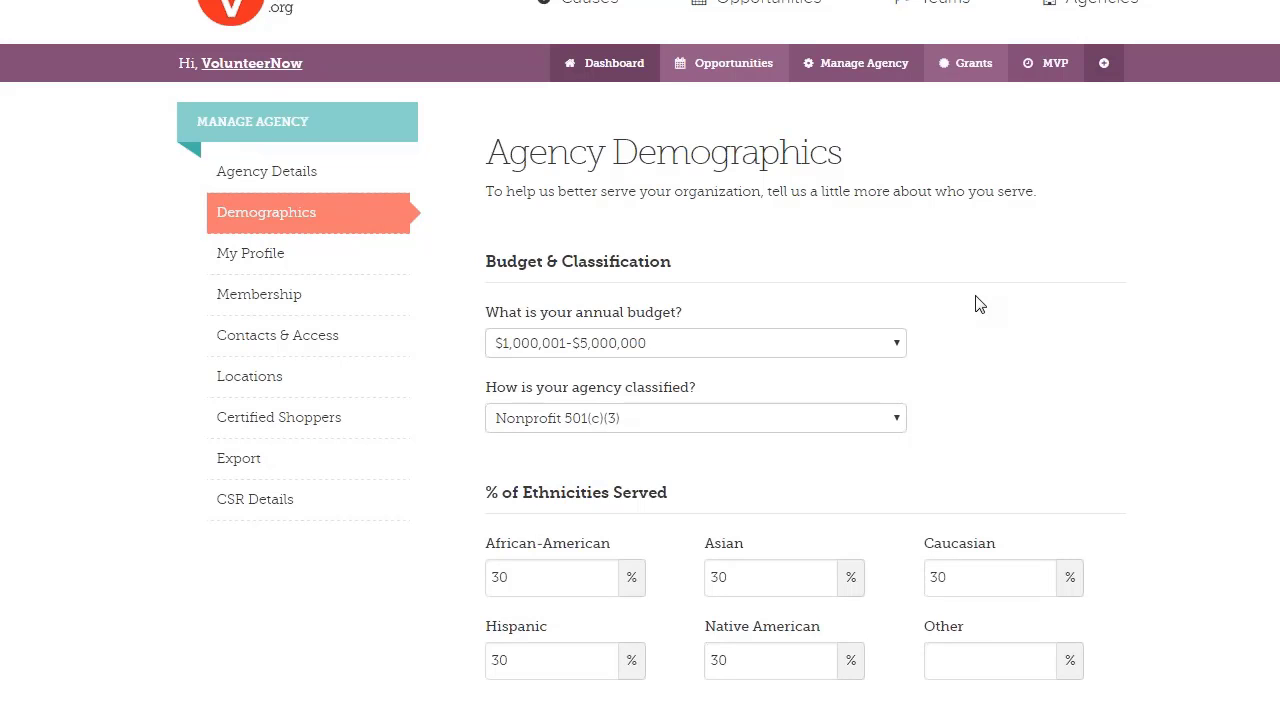
scroll(980, 305, "down", 1)
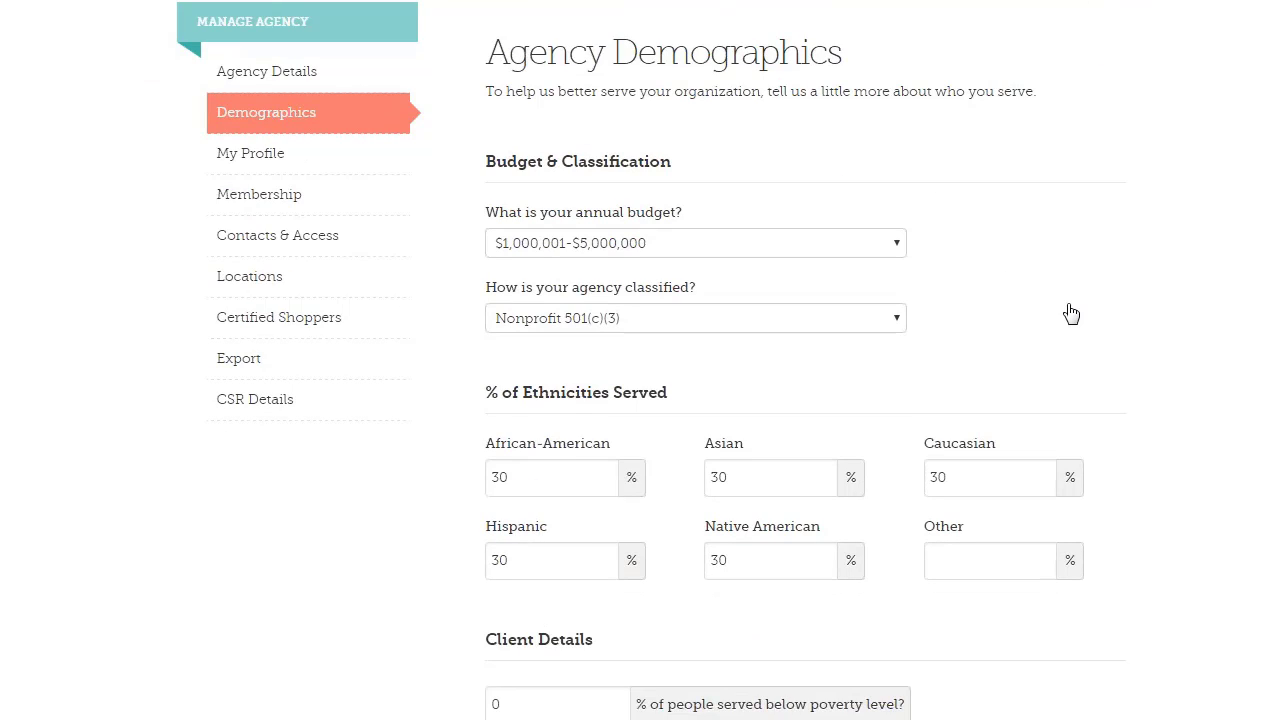
scroll(1078, 313, "down", 2)
scroll(1035, 427, "down", 2)
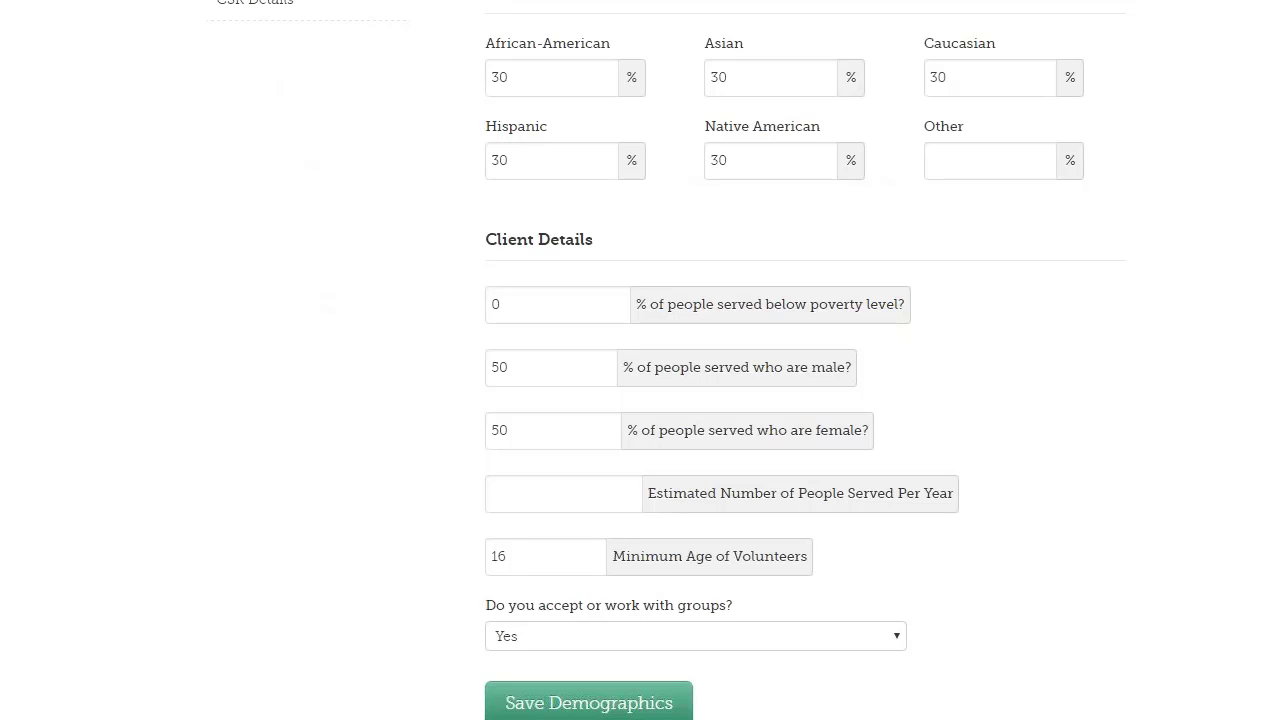
scroll(1021, 402, "up", 2)
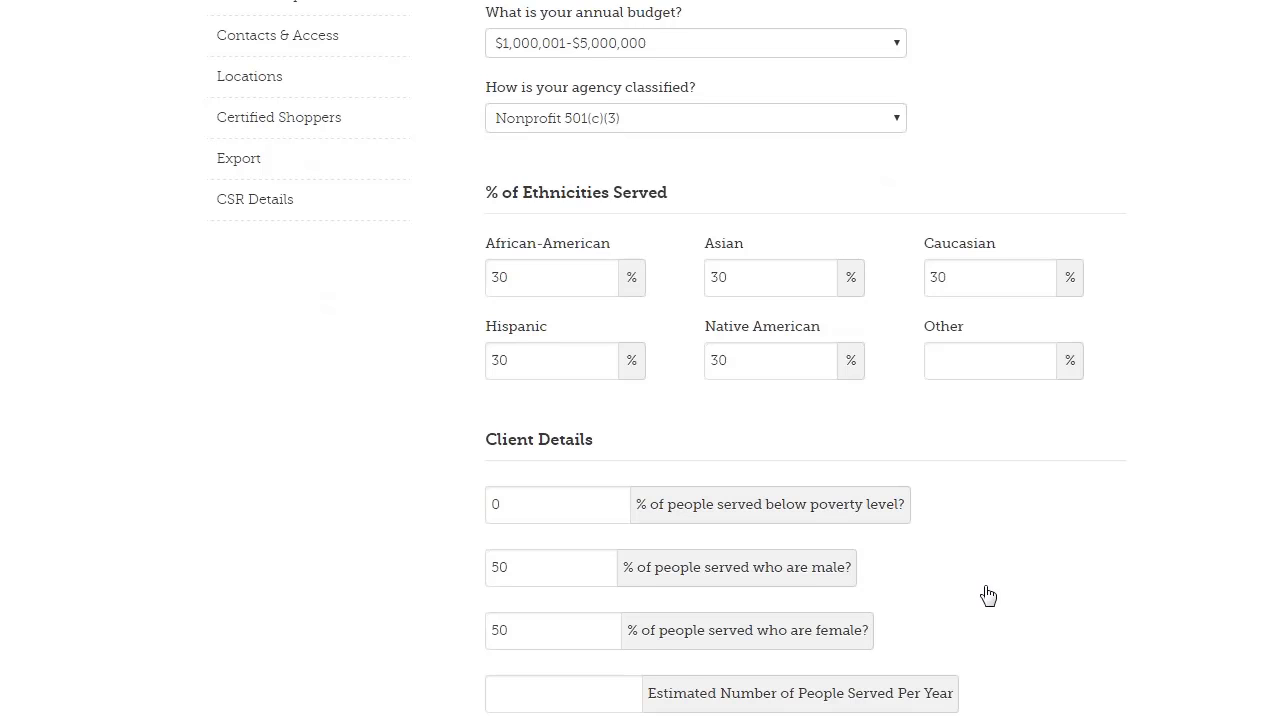
scroll(986, 594, "down", 2)
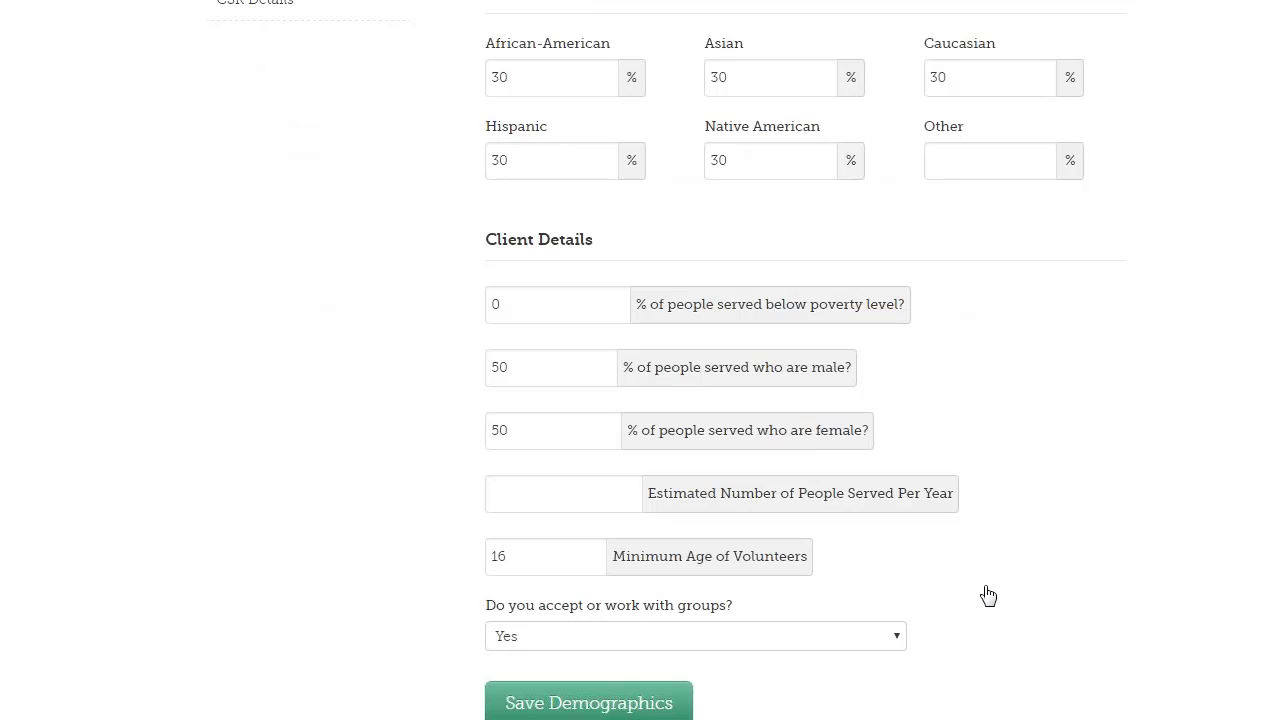
scroll(986, 597, "up", 5)
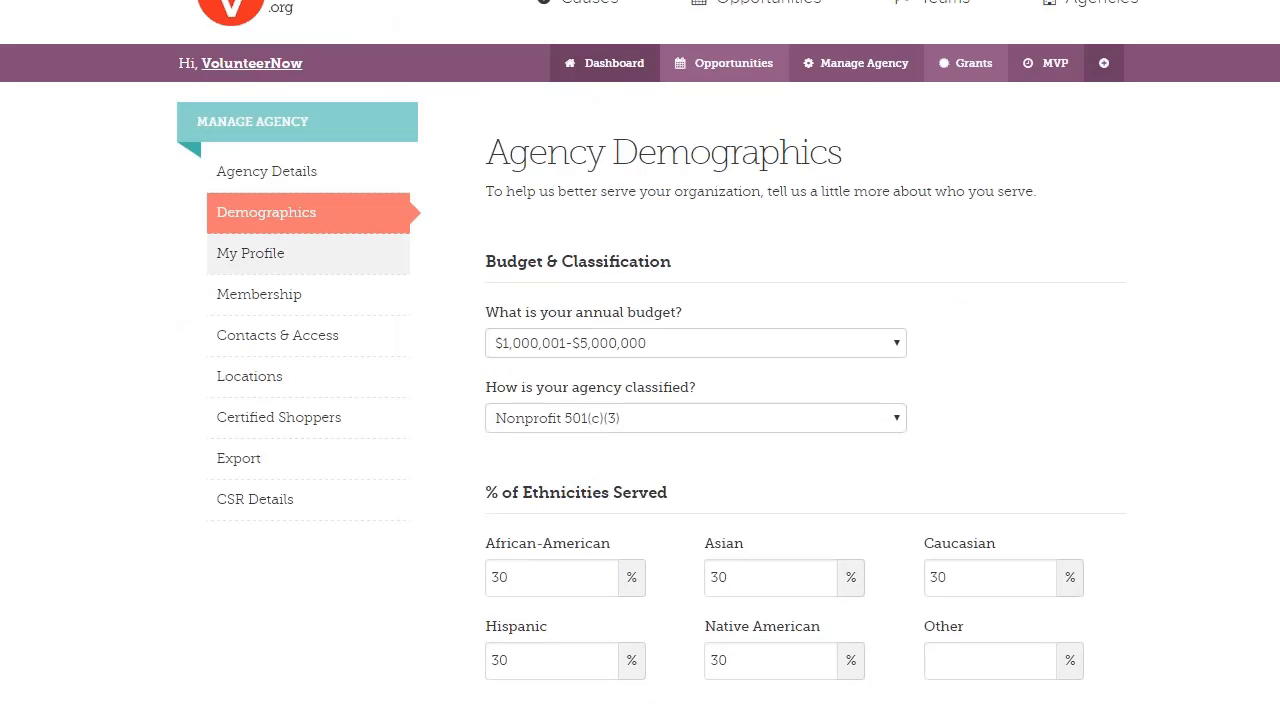
left_click(226, 262)
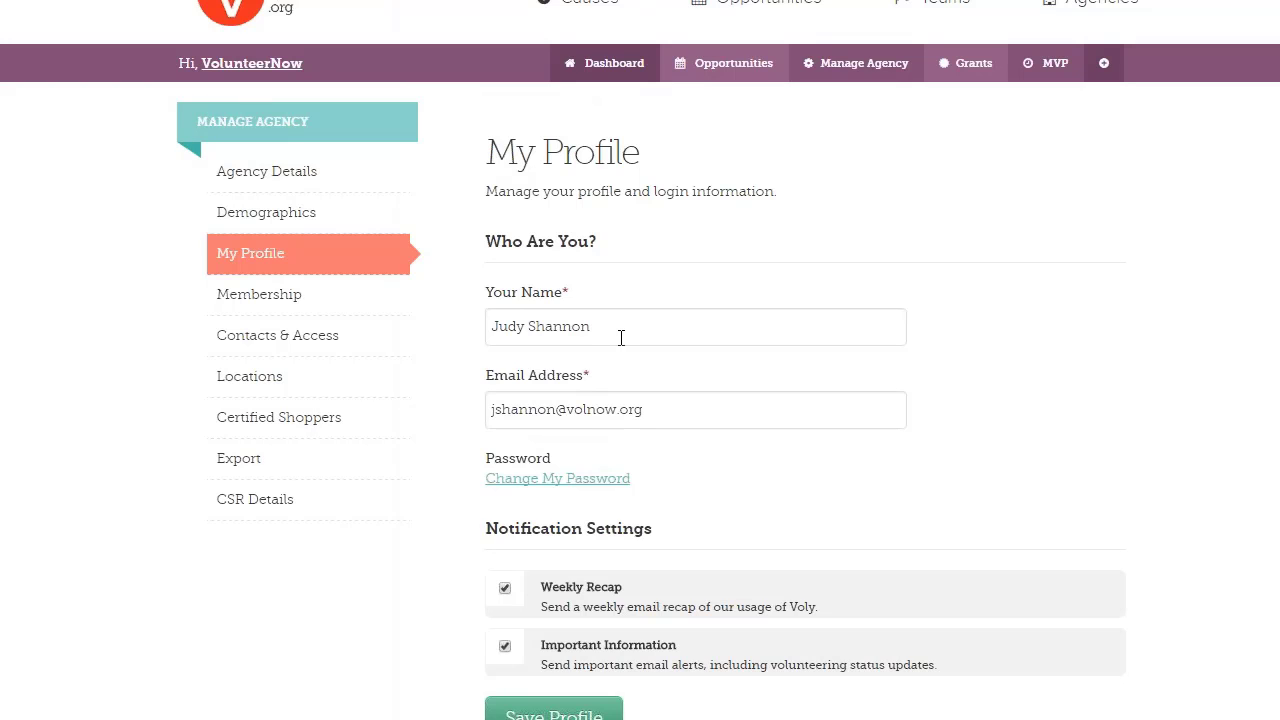
scroll(654, 429, "down", 2)
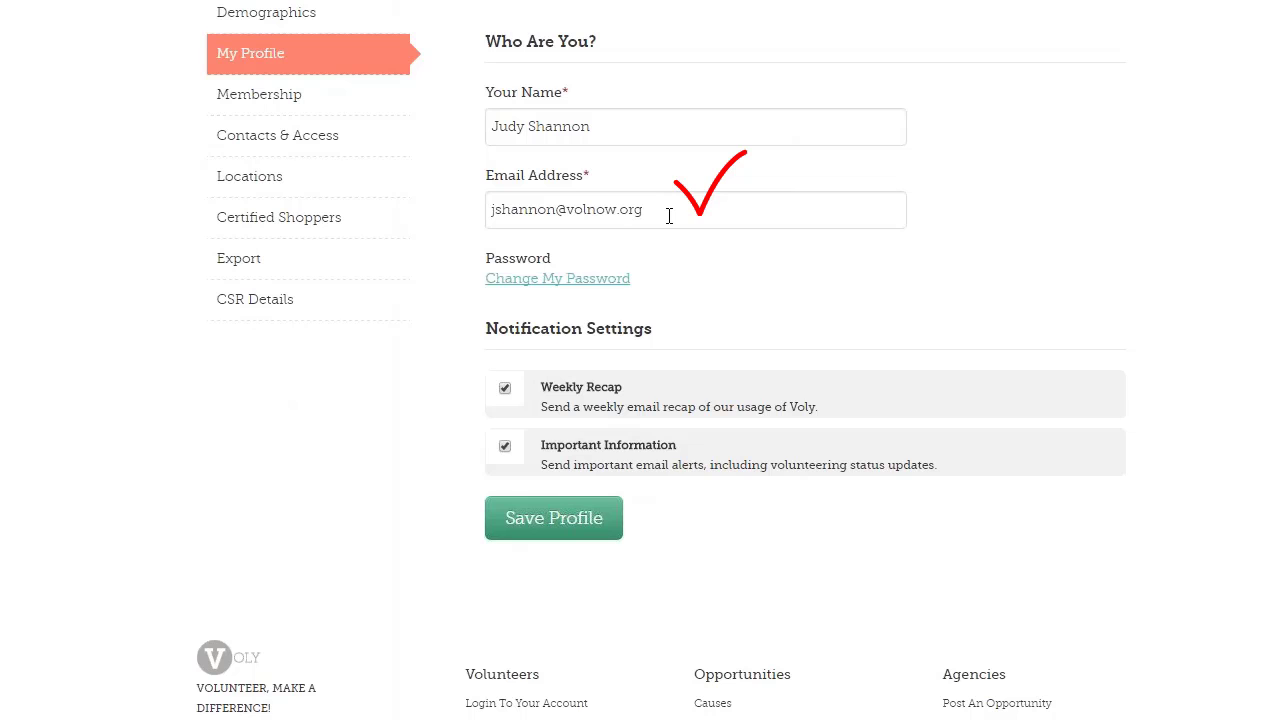
scroll(669, 216, "down", 2)
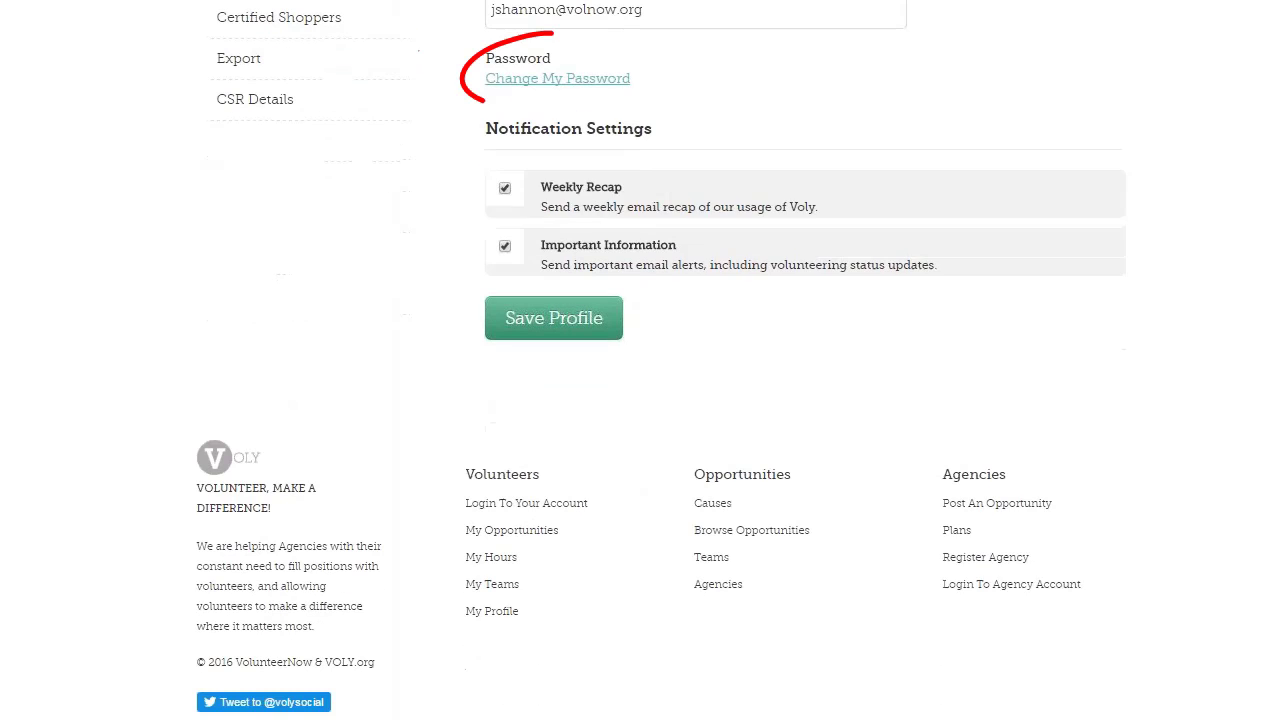
left_click(531, 86)
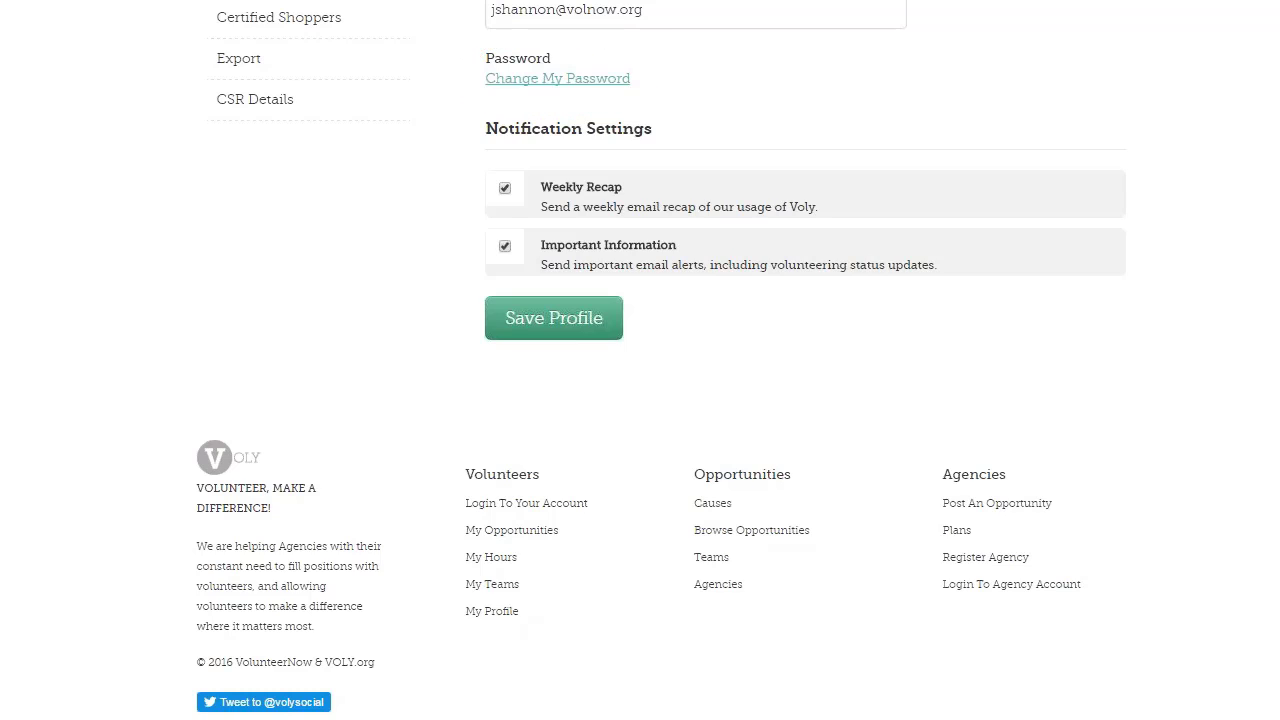
scroll(660, 183, "down", 1)
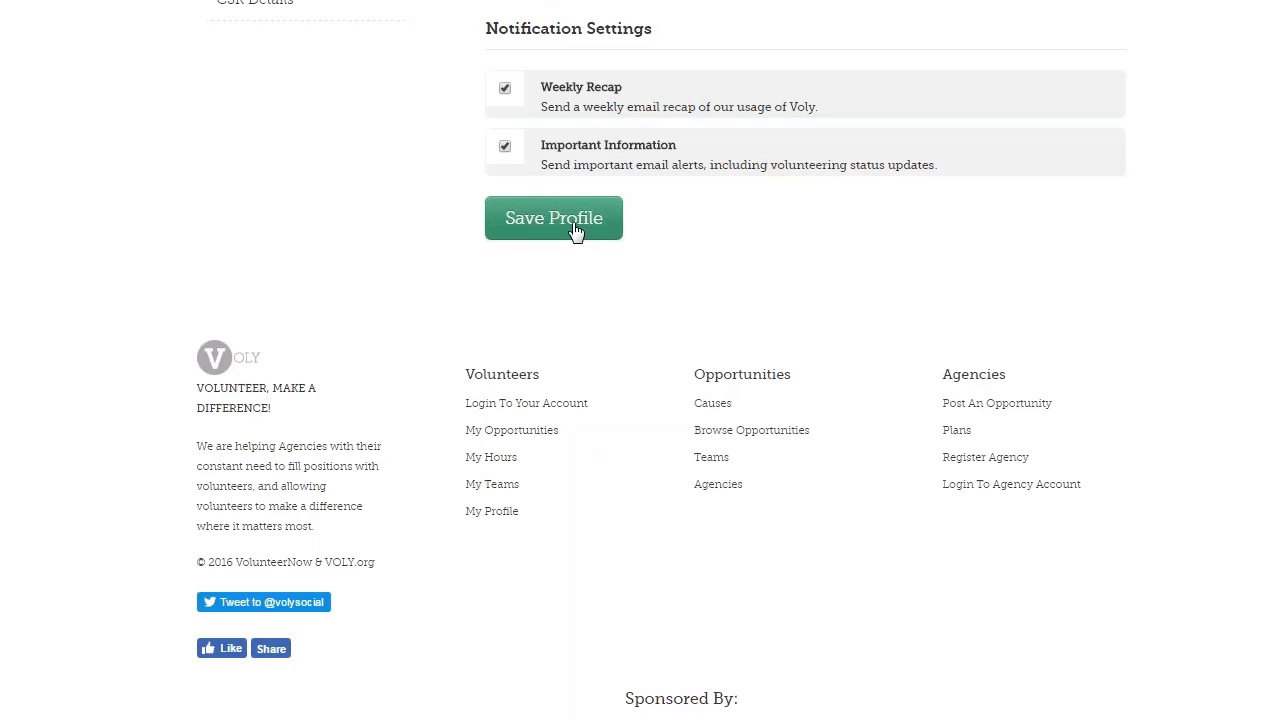
scroll(576, 230, "up", 5)
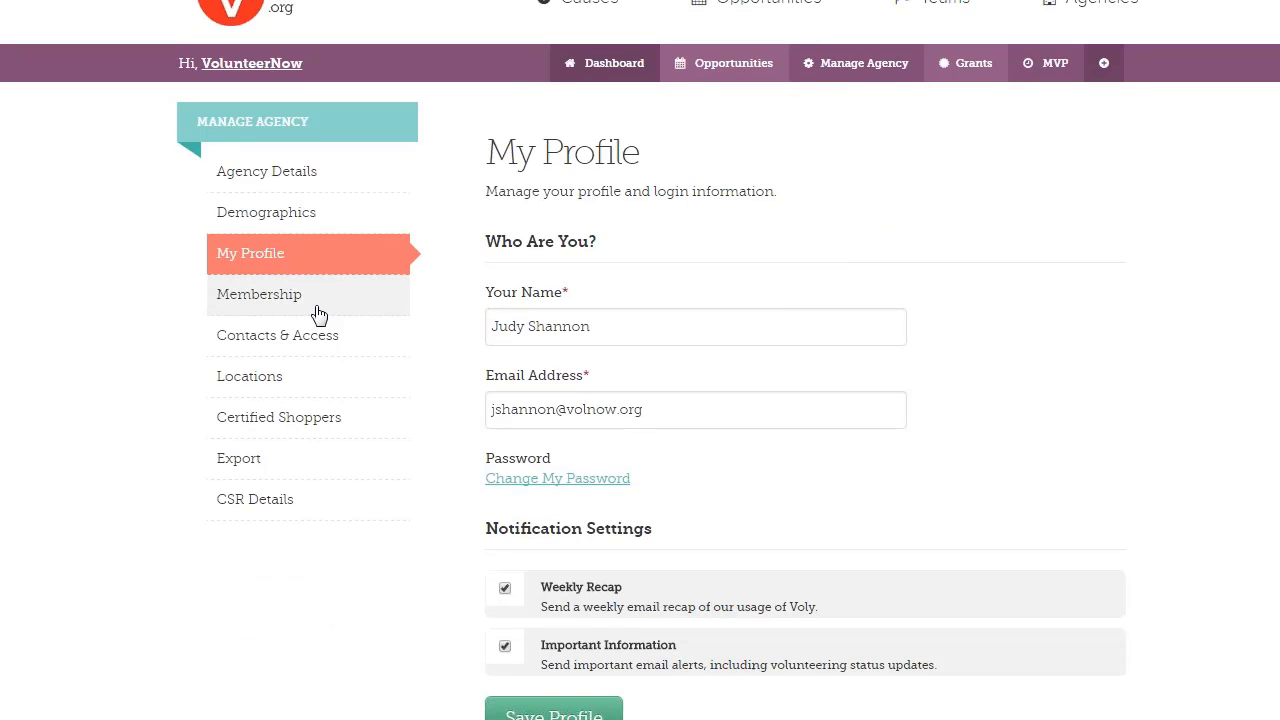
Go through Membership to Contacts & Access and scroll down the agency's contact cards
left_click(259, 294)
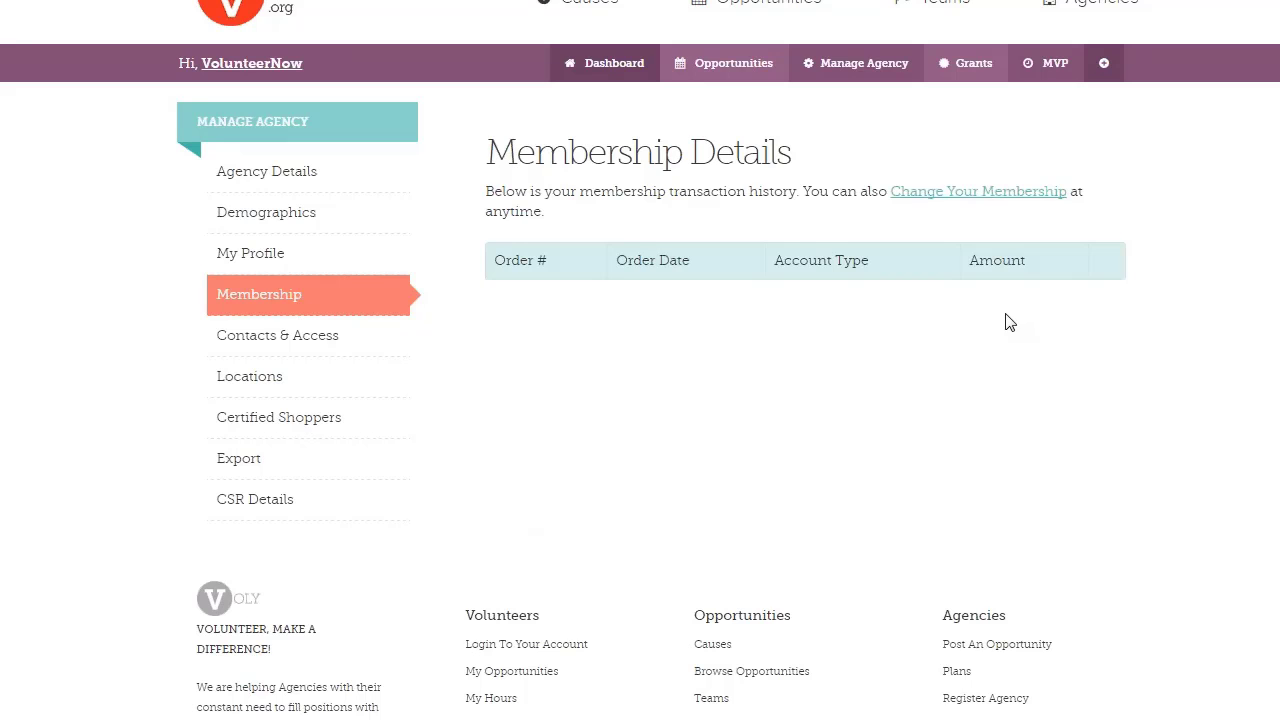
left_click(300, 348)
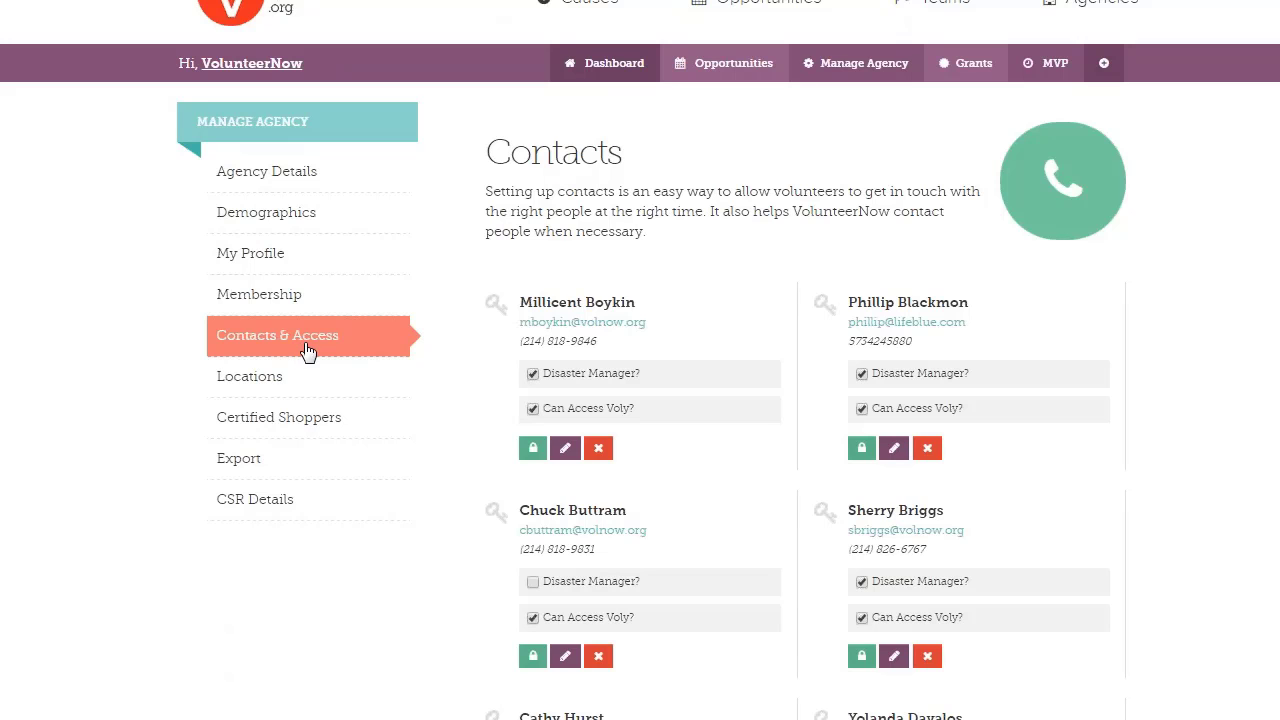
scroll(449, 361, "down", 3)
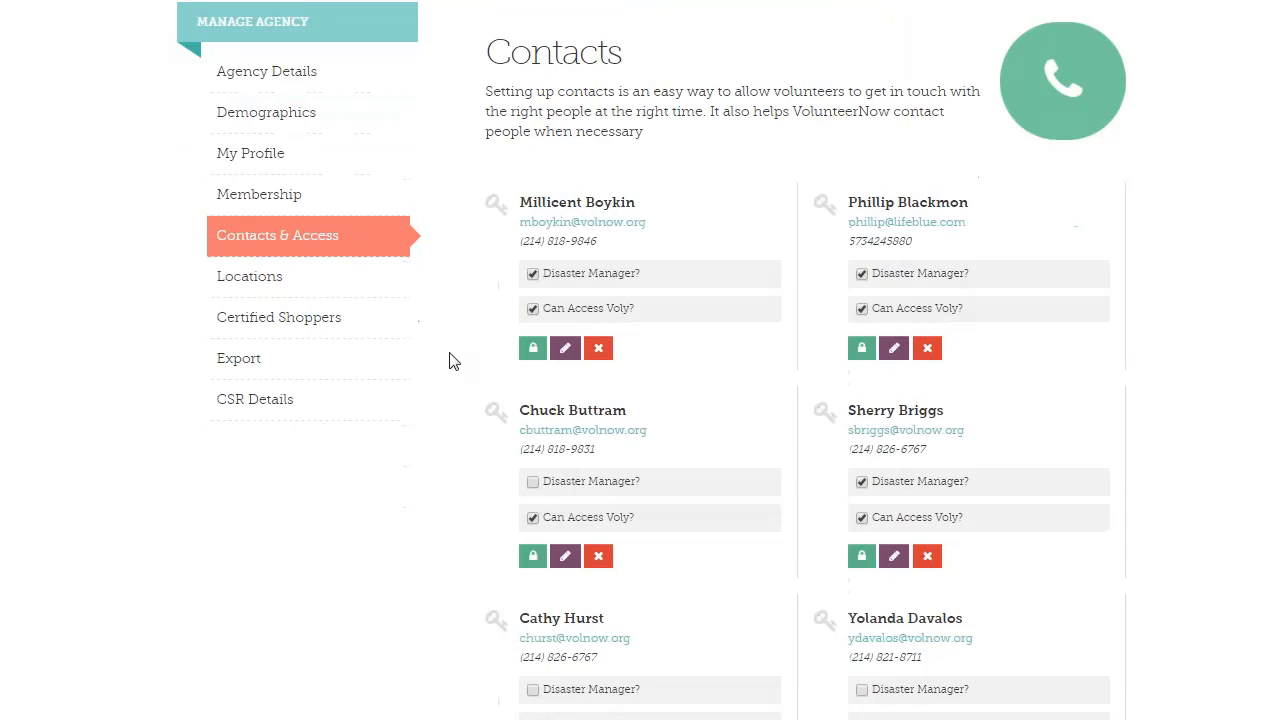
scroll(449, 361, "down", 3)
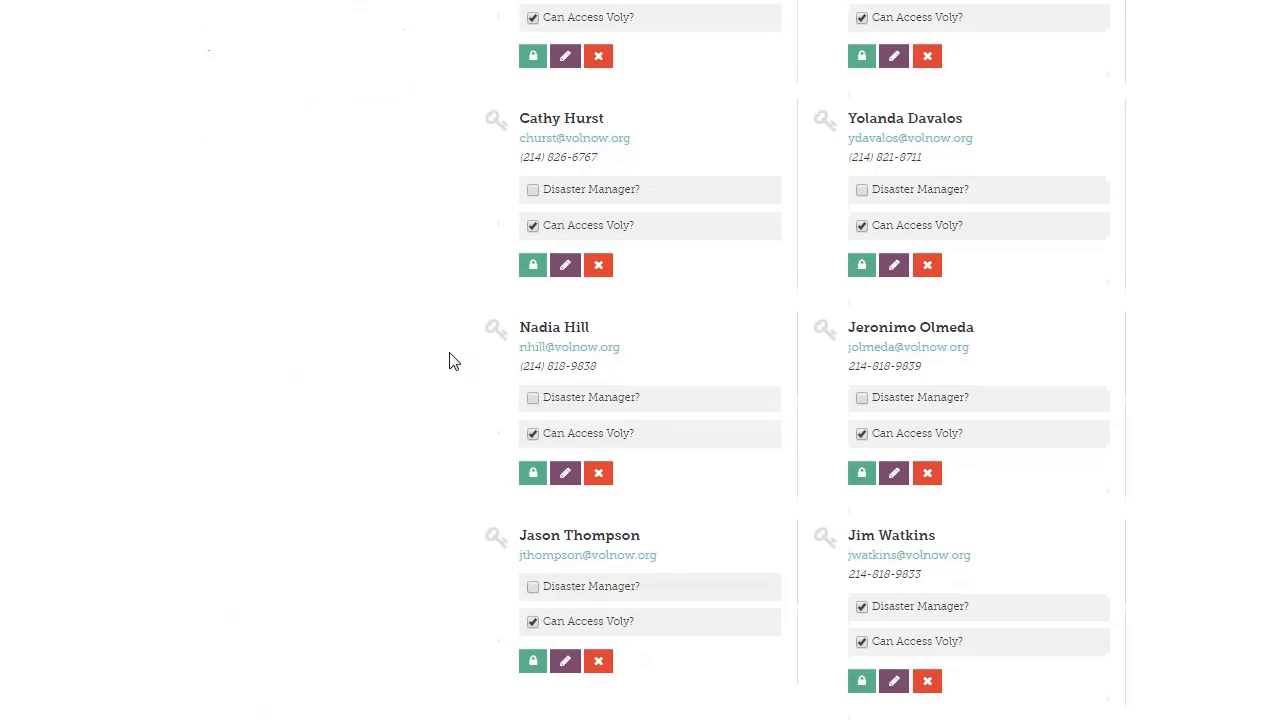
scroll(449, 361, "down", 5)
scroll(449, 361, "down", 3)
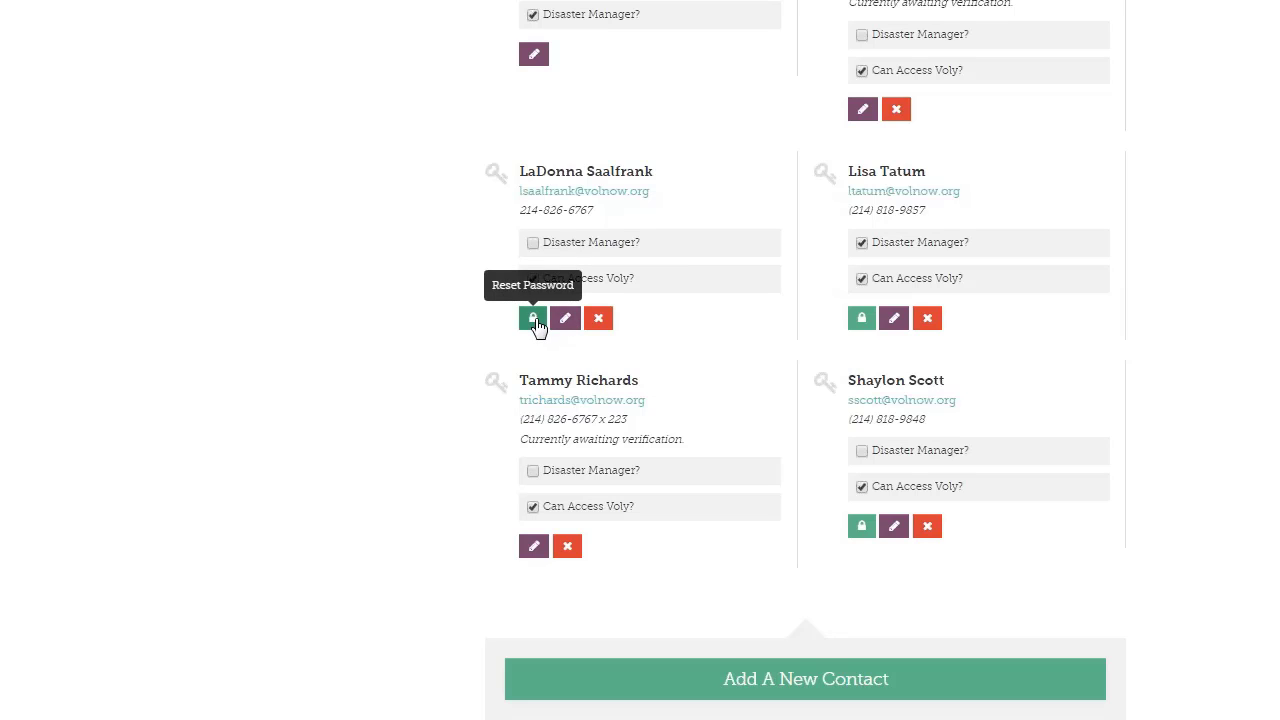
scroll(714, 397, "down", 3)
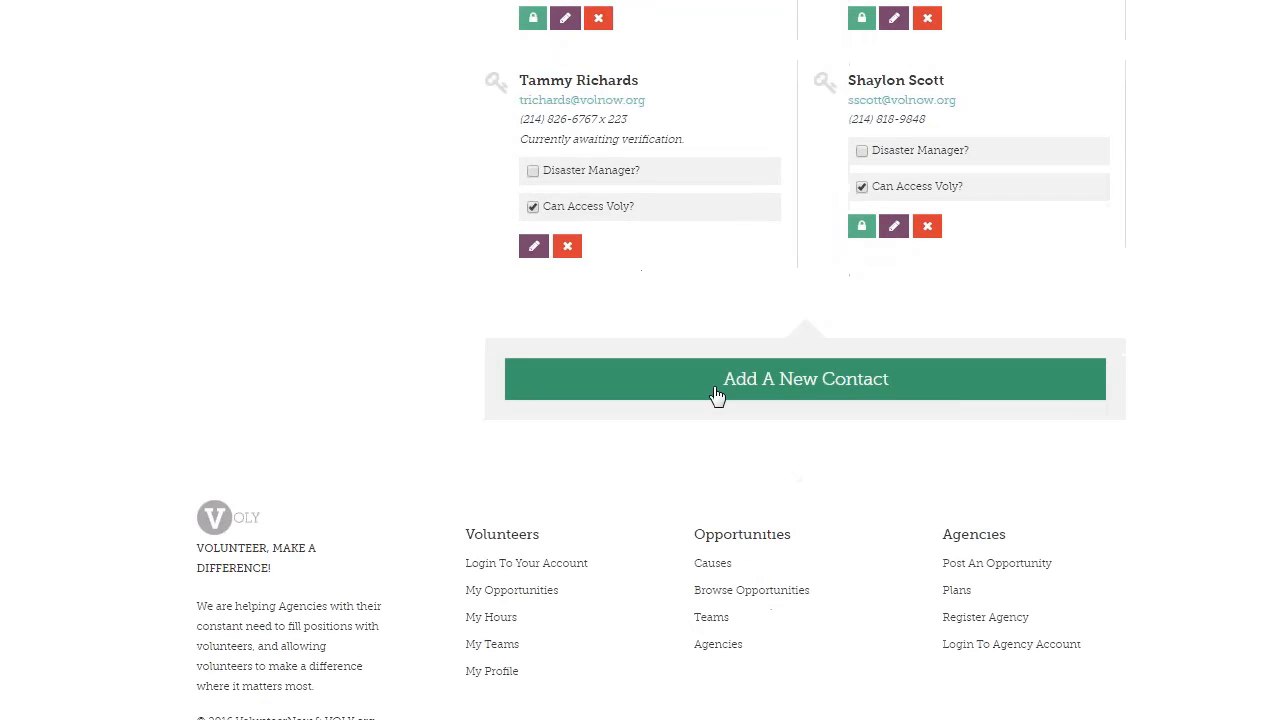
Start a new contact and review its Contact Type and Permissions sections
left_click(714, 397)
scroll(714, 397, "down", 3)
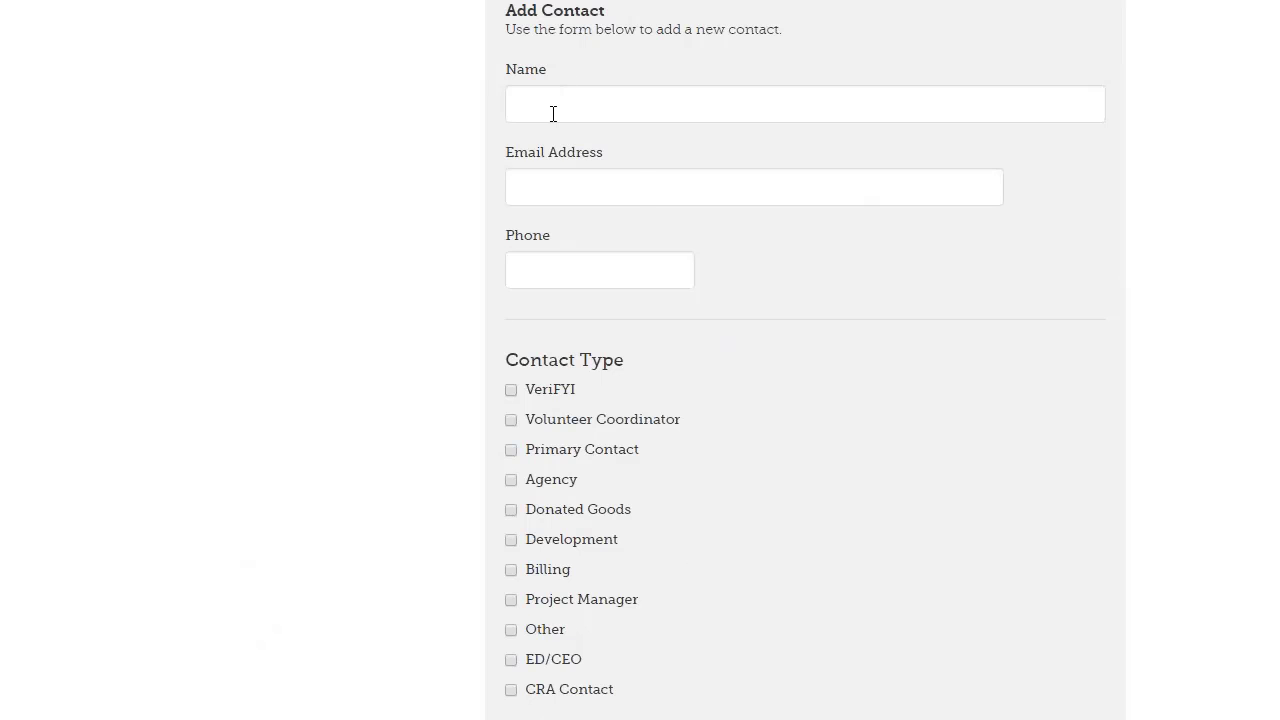
scroll(840, 273, "down", 3)
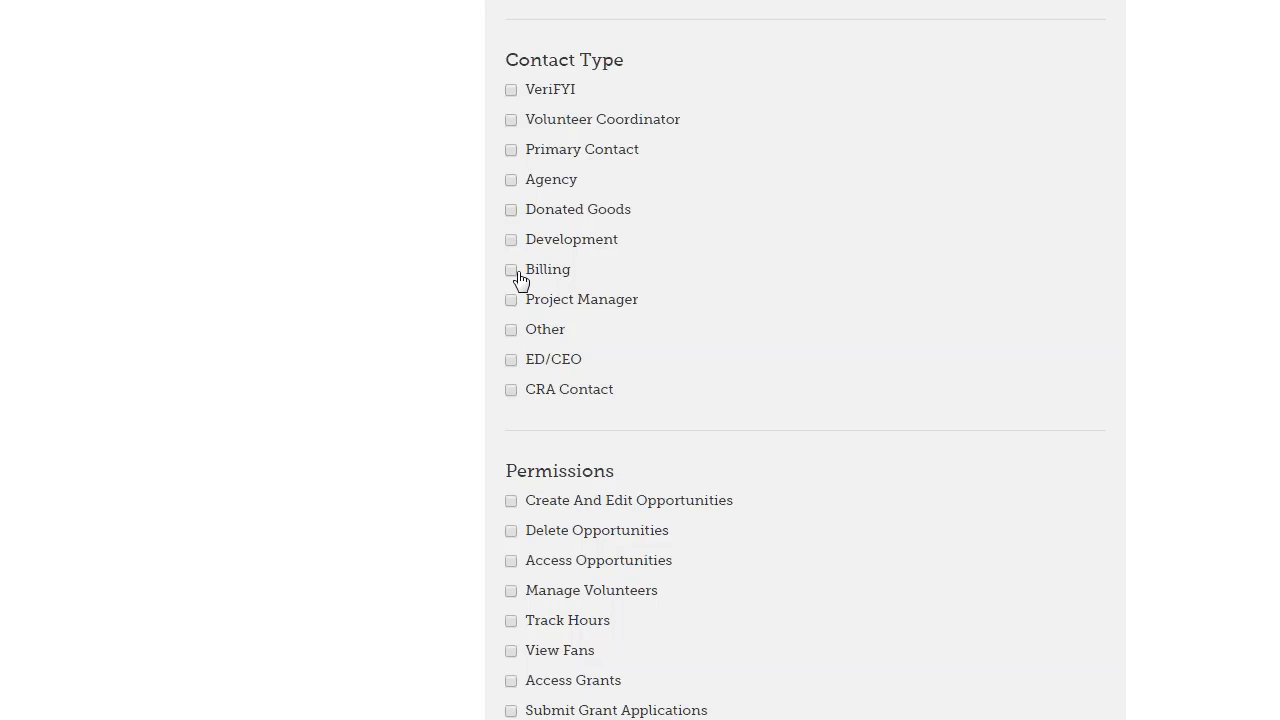
scroll(518, 278, "down", 3)
scroll(650, 290, "up", 3)
scroll(746, 246, "down", 1)
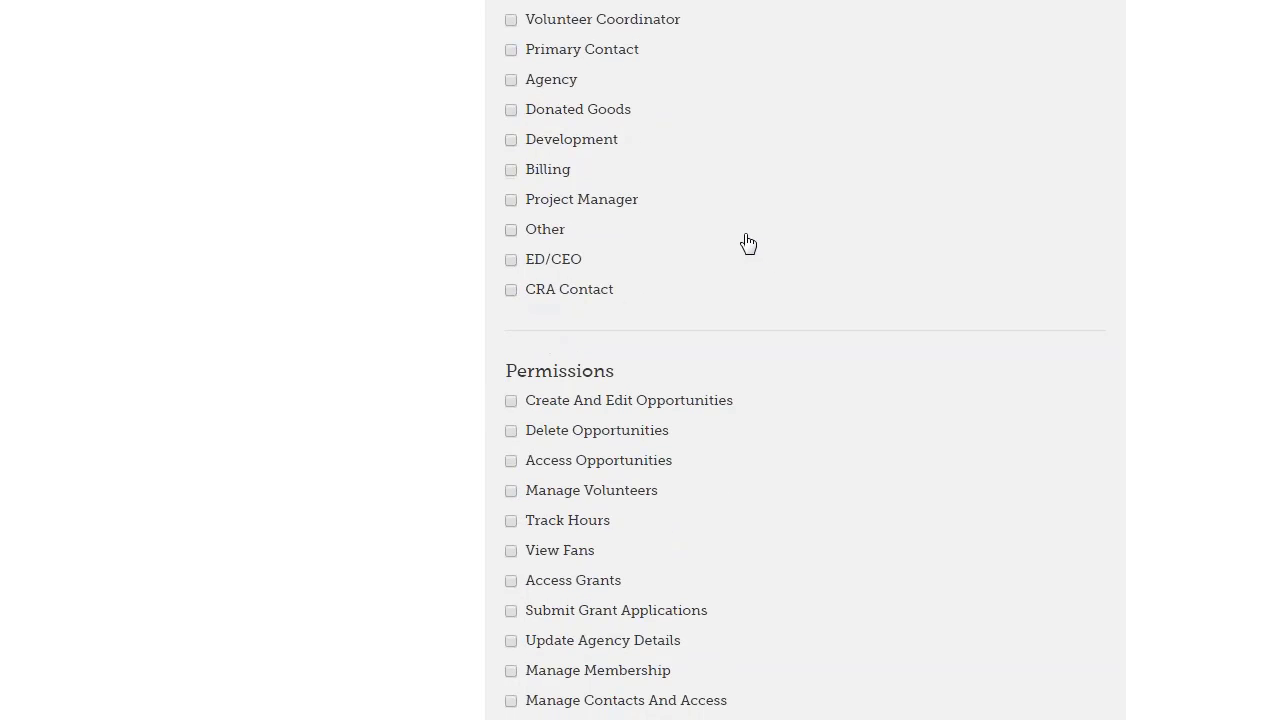
scroll(748, 244, "down", 1)
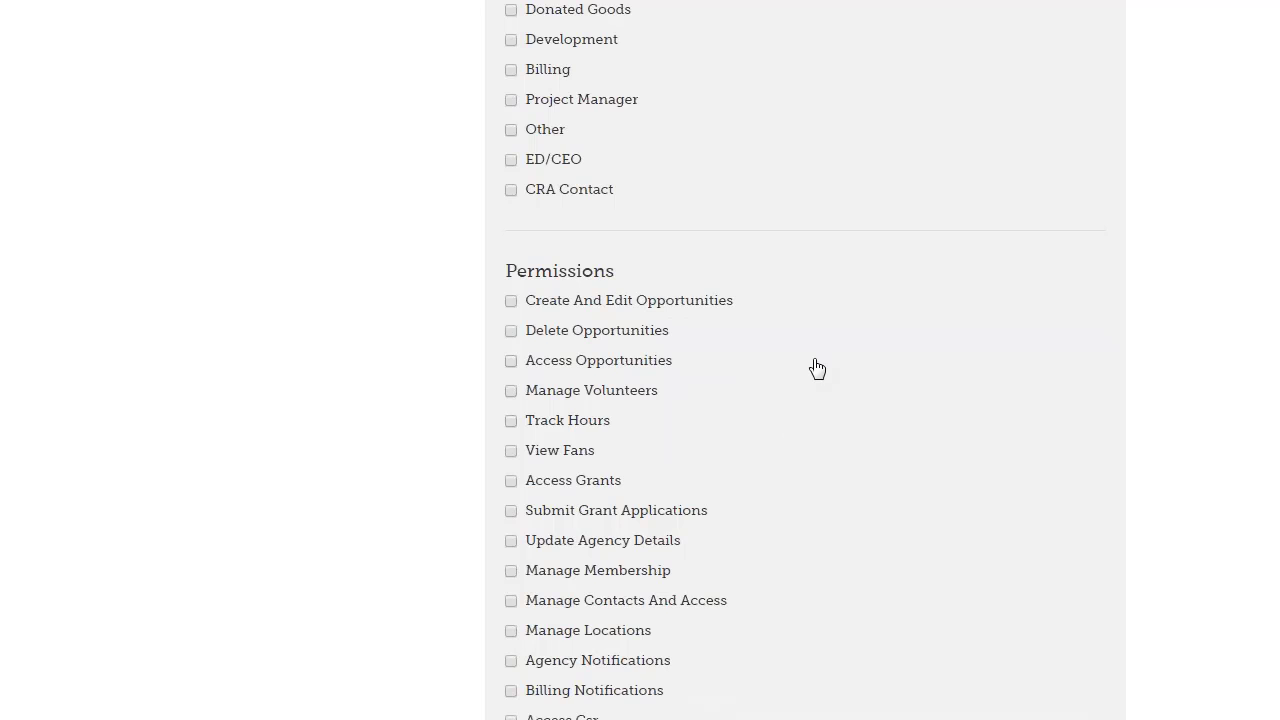
scroll(814, 369, "down", 2)
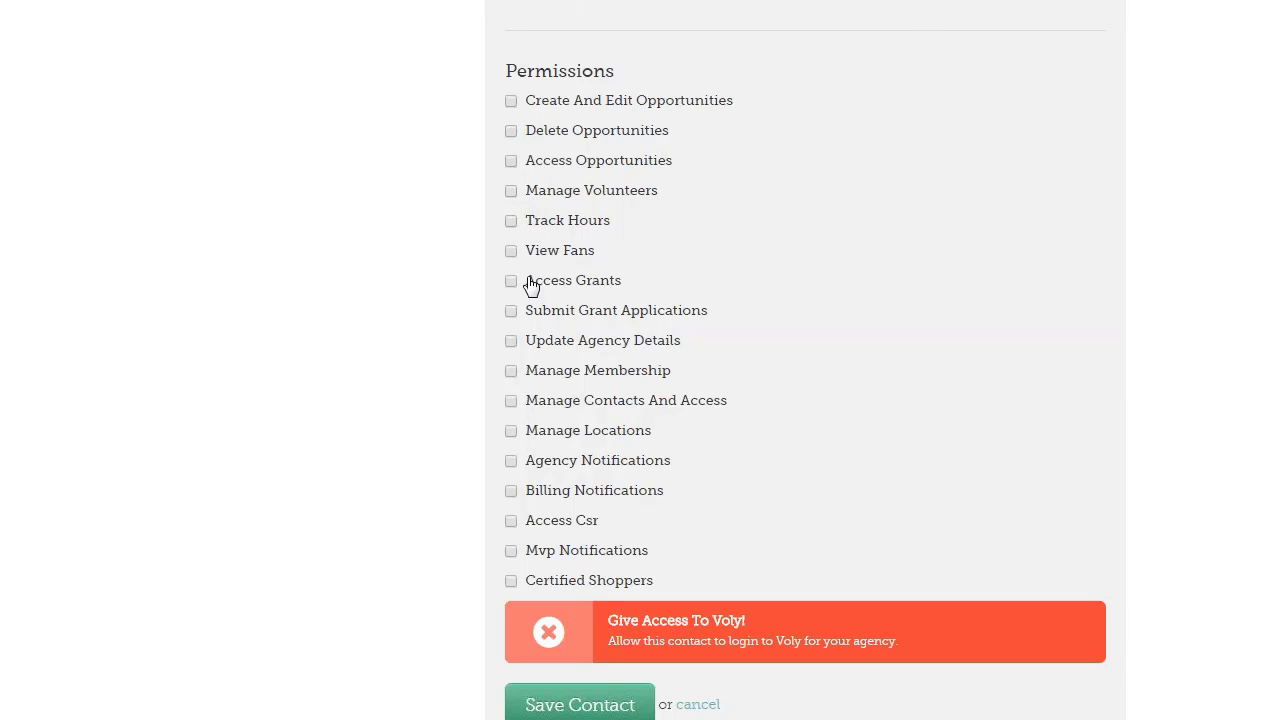
Turn on the Give Access To Voly! banner for the new contact so it turns green
scroll(531, 289, "down", 2)
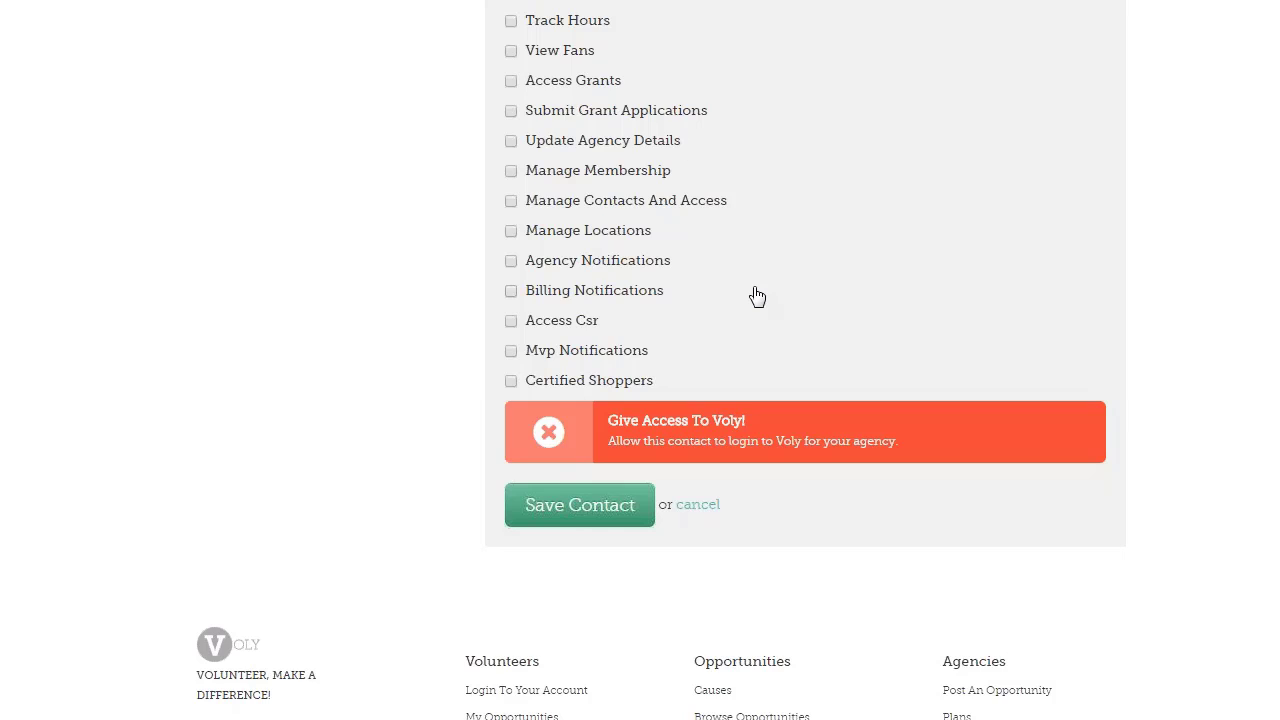
left_click(551, 444)
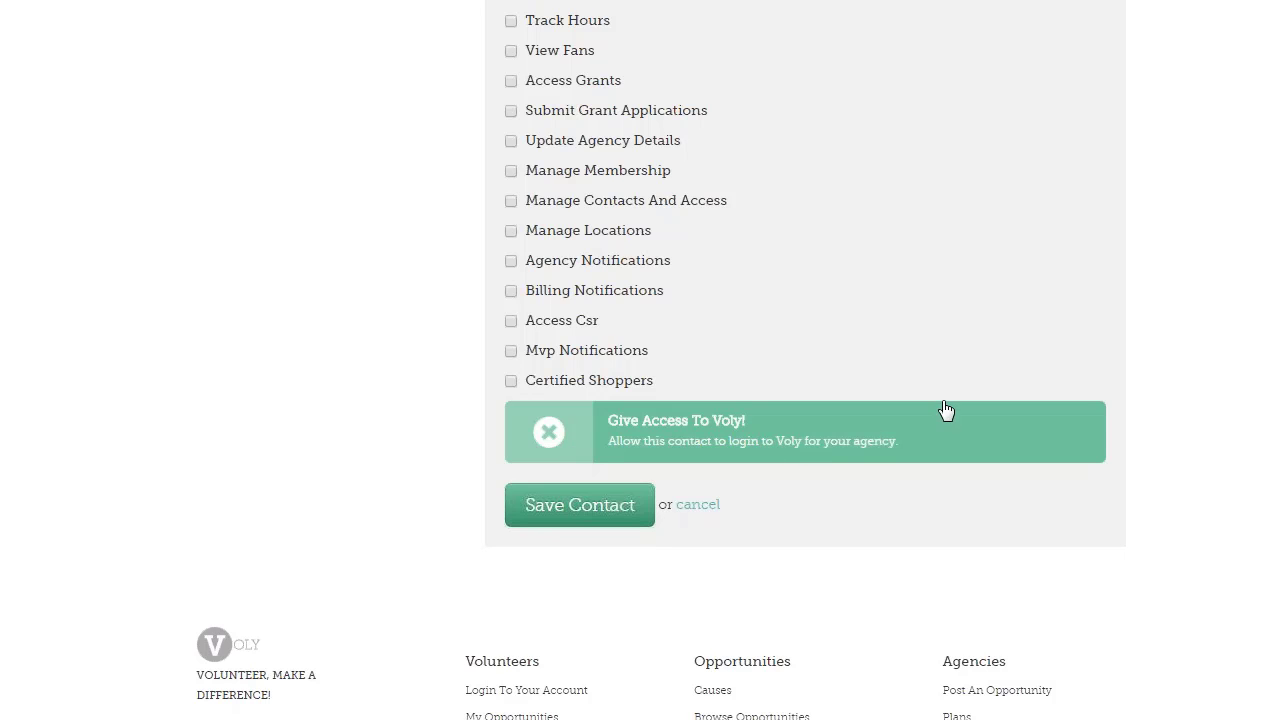
scroll(943, 411, "up", 15)
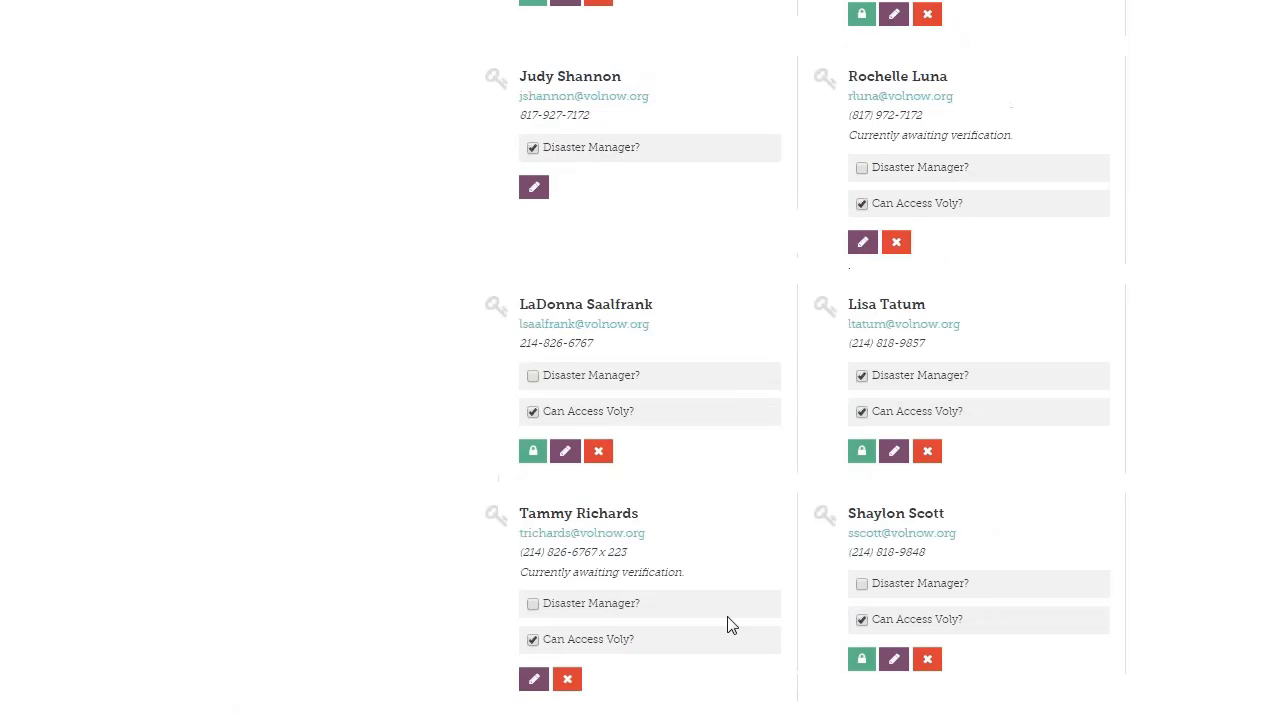
Review the agency's saved Locations, then go to the Export page for volunteers
scroll(726, 623, "up", 10)
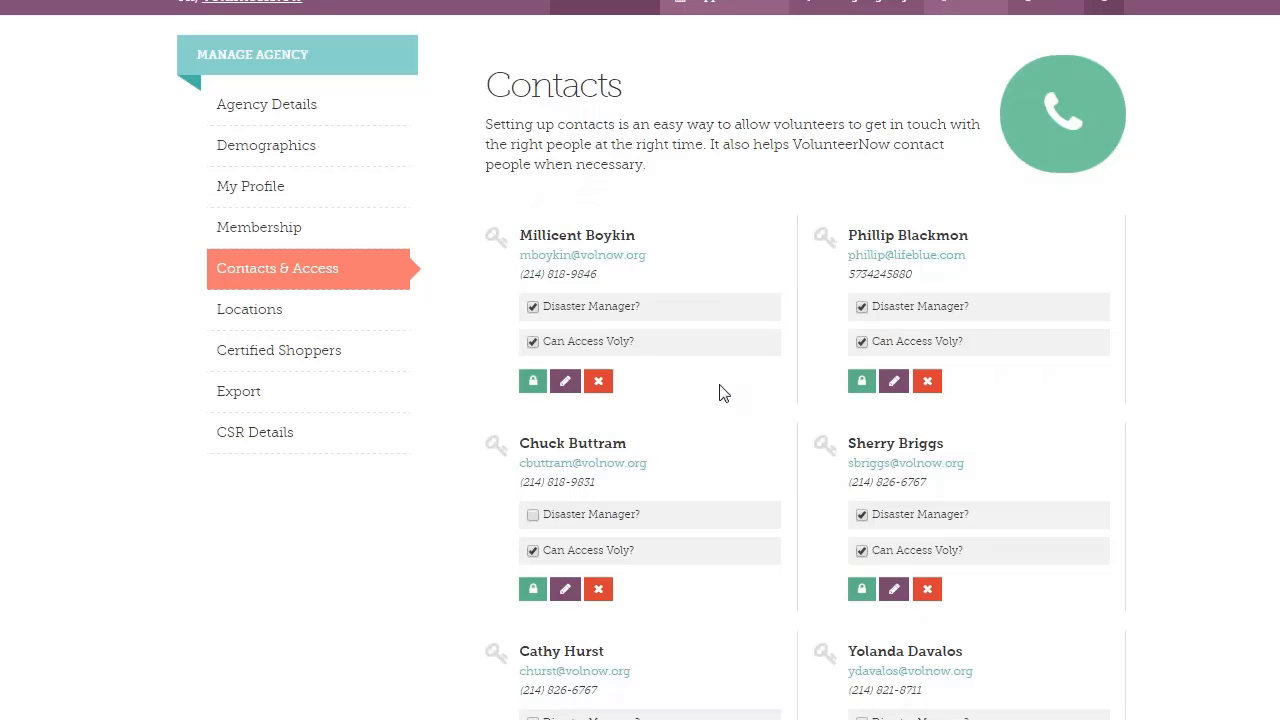
left_click(291, 318)
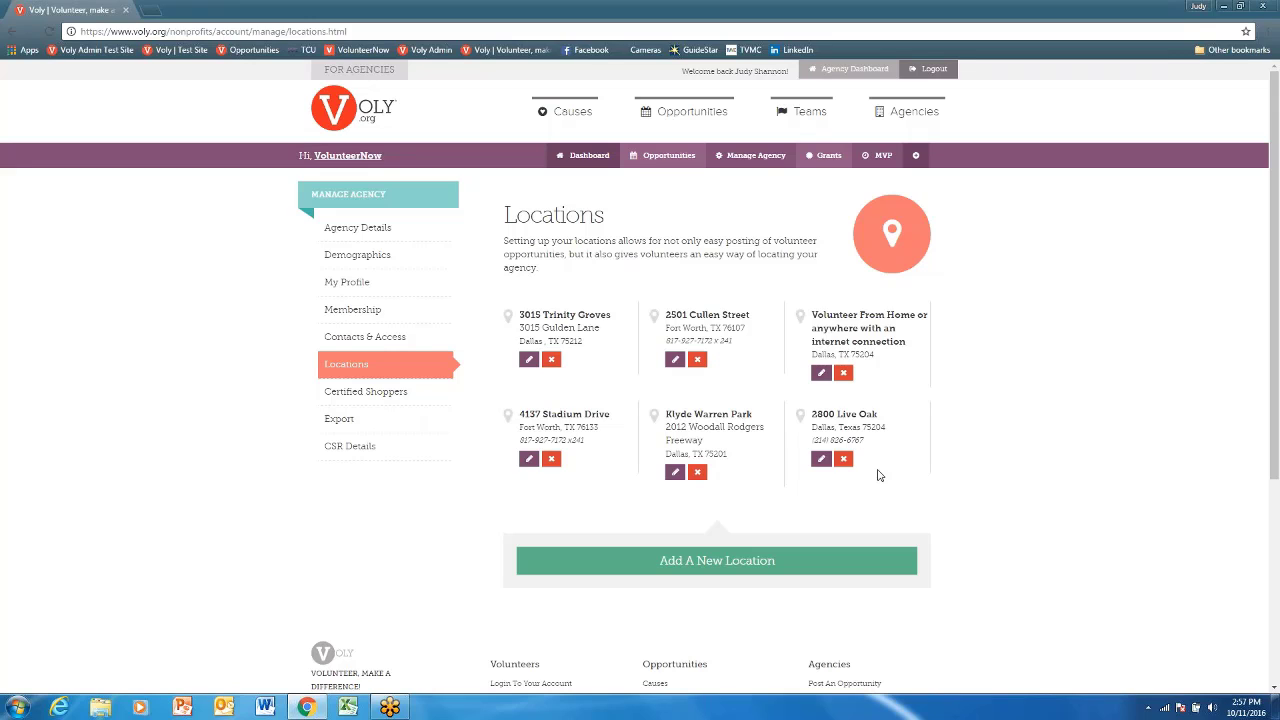
left_click(716, 570)
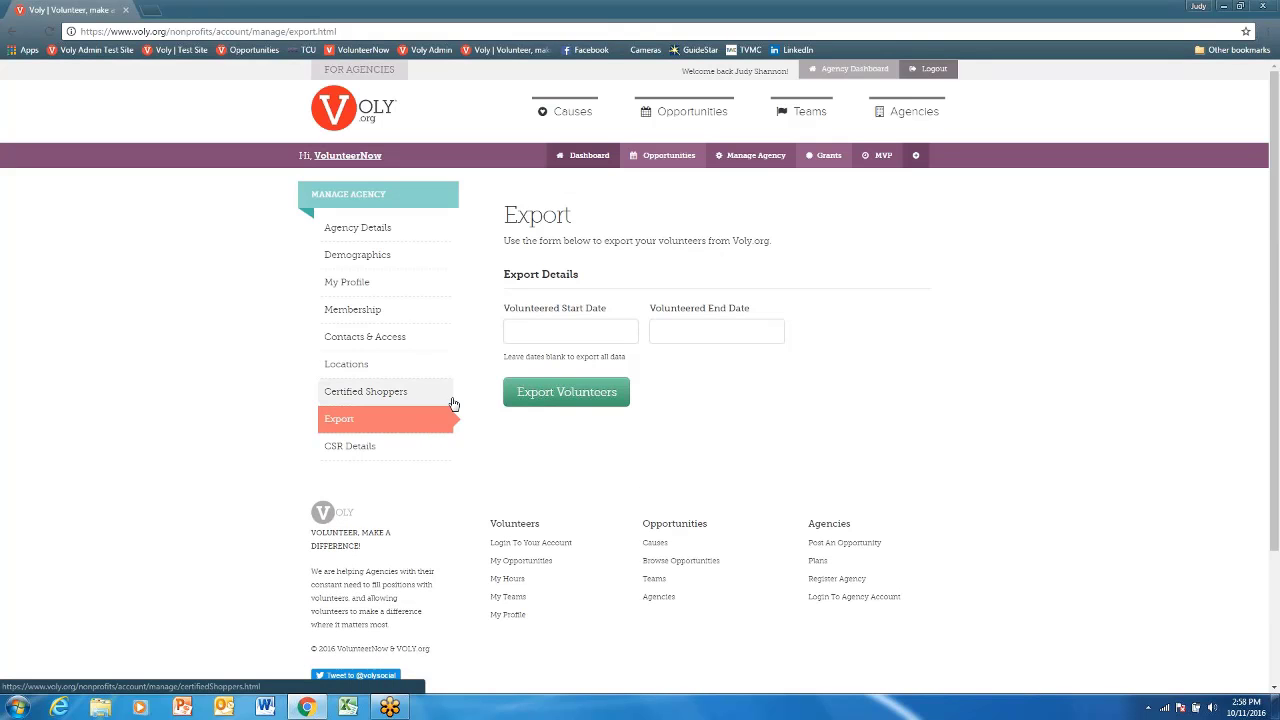
left_click(536, 332)
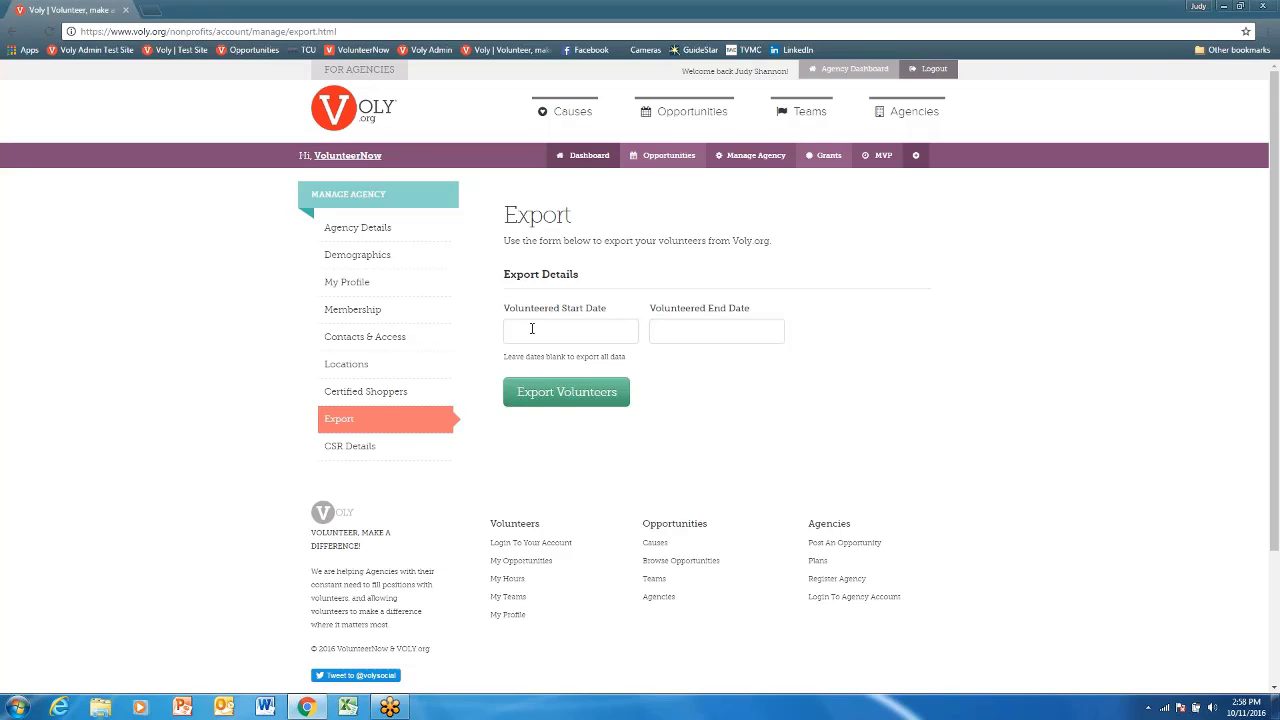
In CSR Details, expand the Sex offense category and uncheck all its offenses
left_click(344, 450)
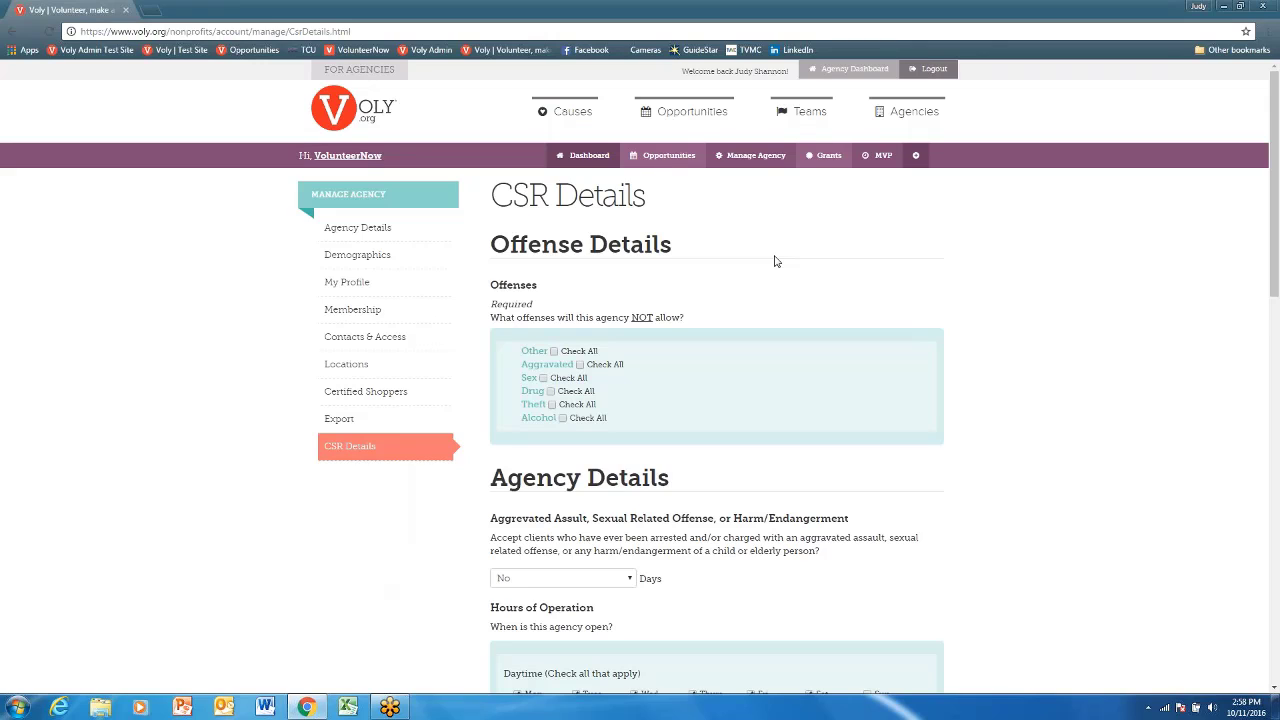
scroll(577, 263, "down", 1)
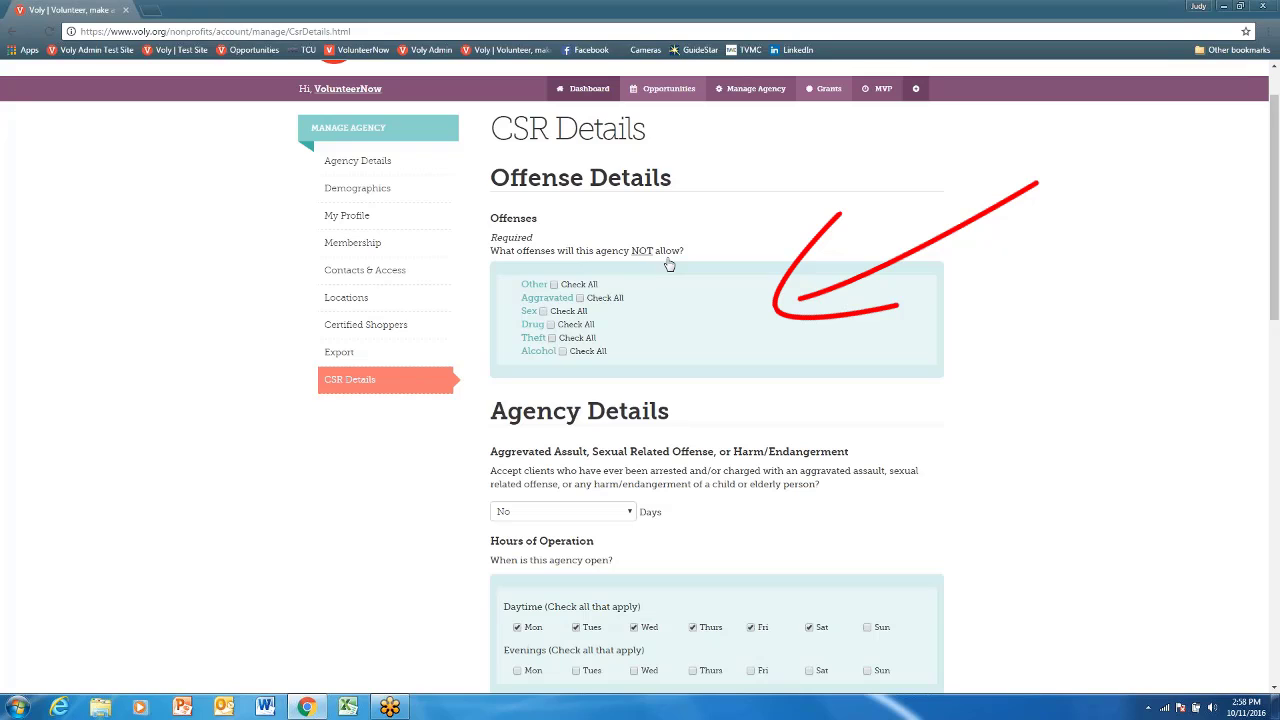
left_click(533, 312)
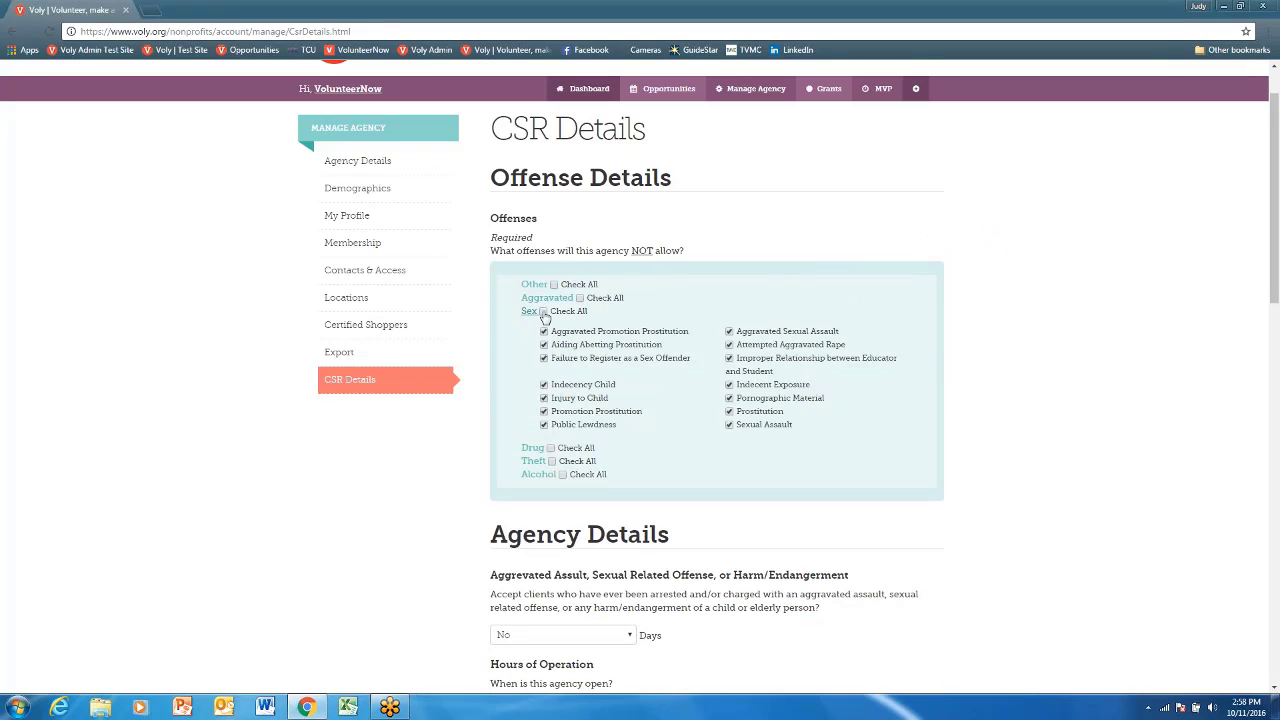
left_click(543, 312)
Scroll to the bottom and save the agency's CSR details with Save Agency
scroll(514, 290, "down", 3)
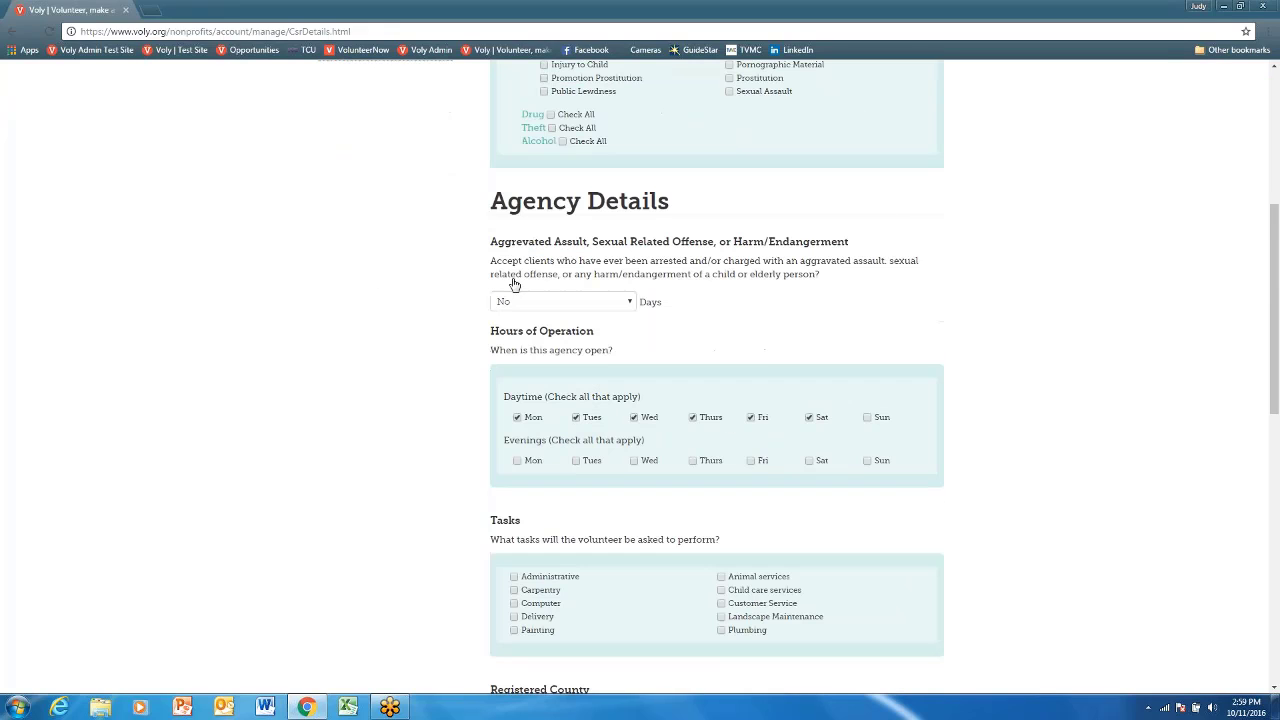
scroll(697, 294, "down", 1)
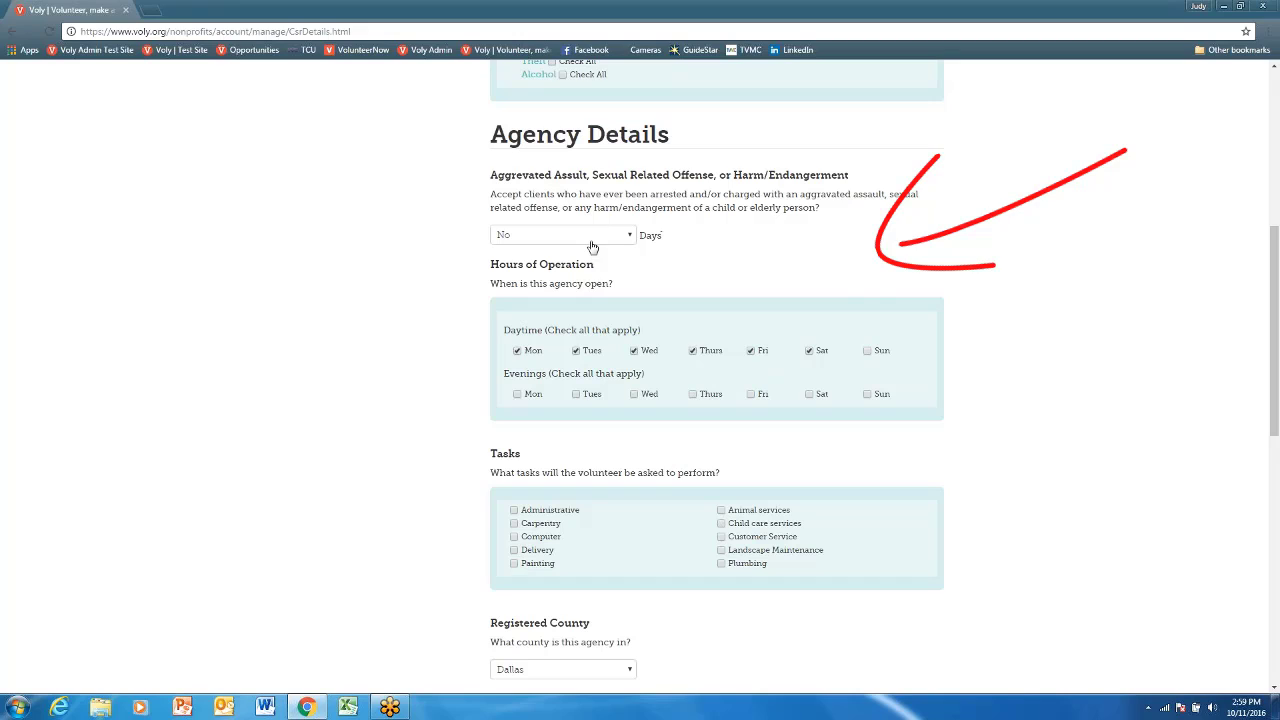
scroll(677, 280, "down", 1)
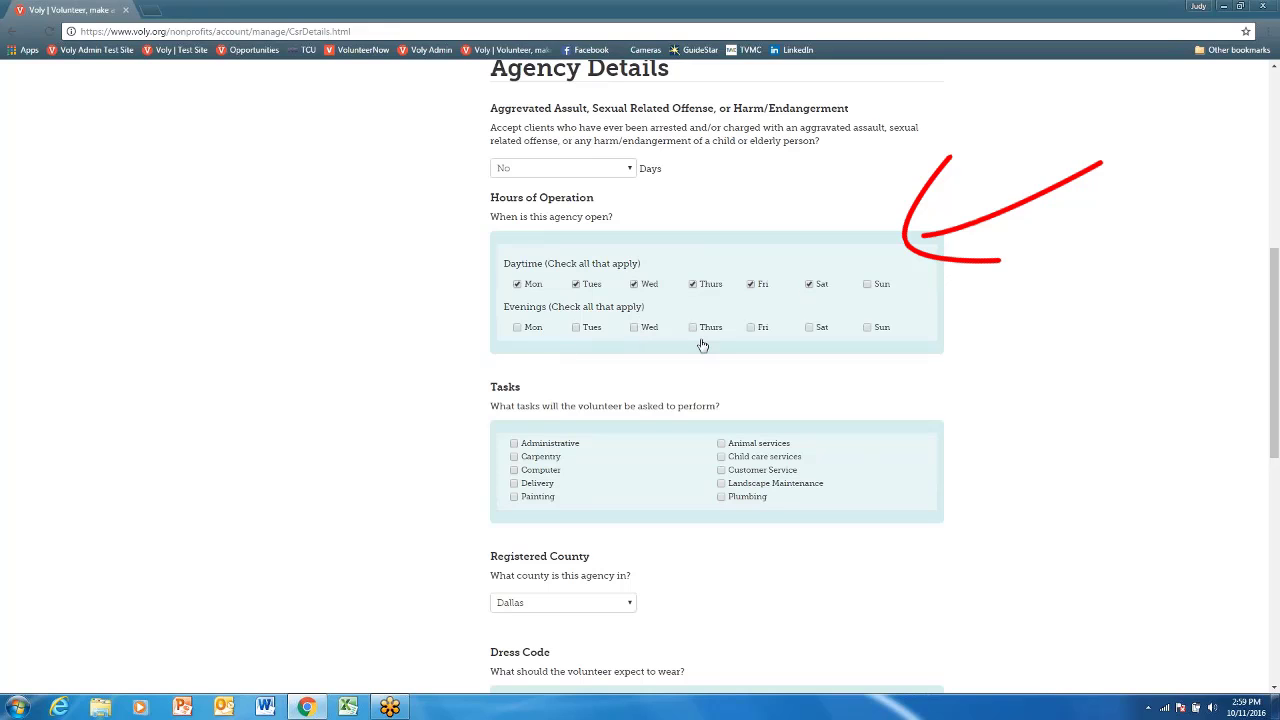
scroll(700, 343, "down", 3)
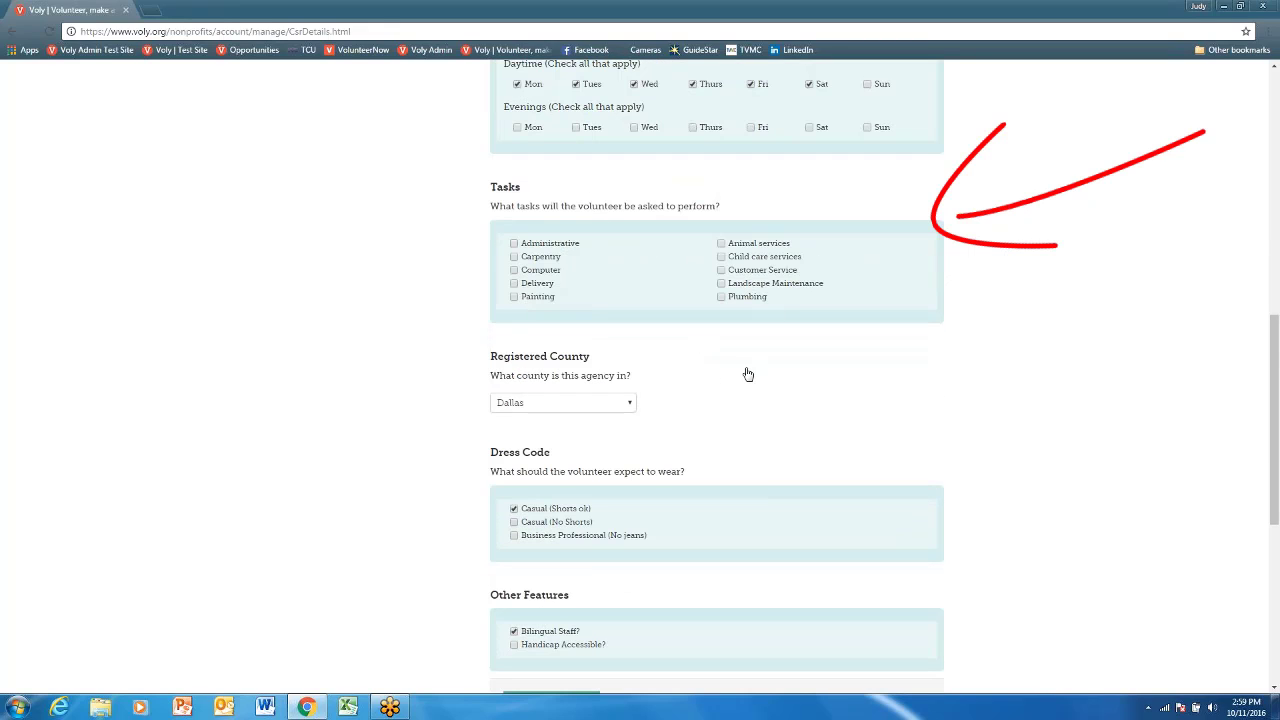
scroll(746, 371, "down", 2)
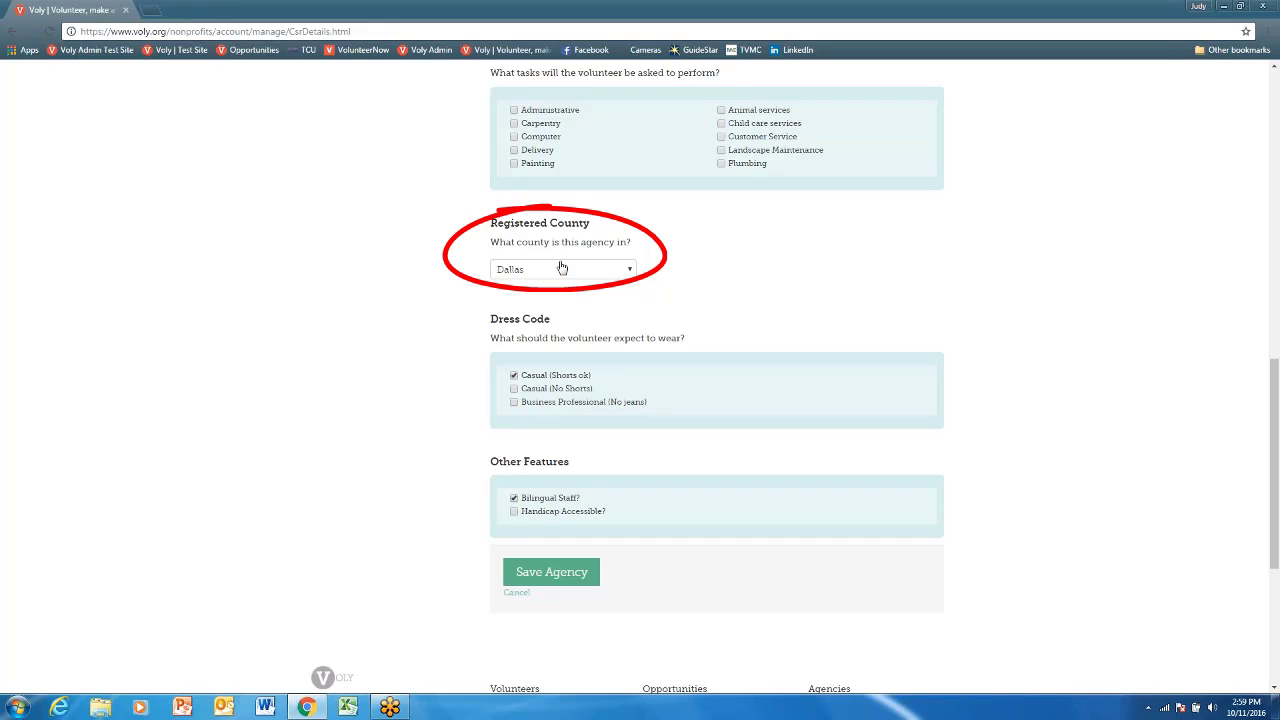
scroll(746, 306, "down", 2)
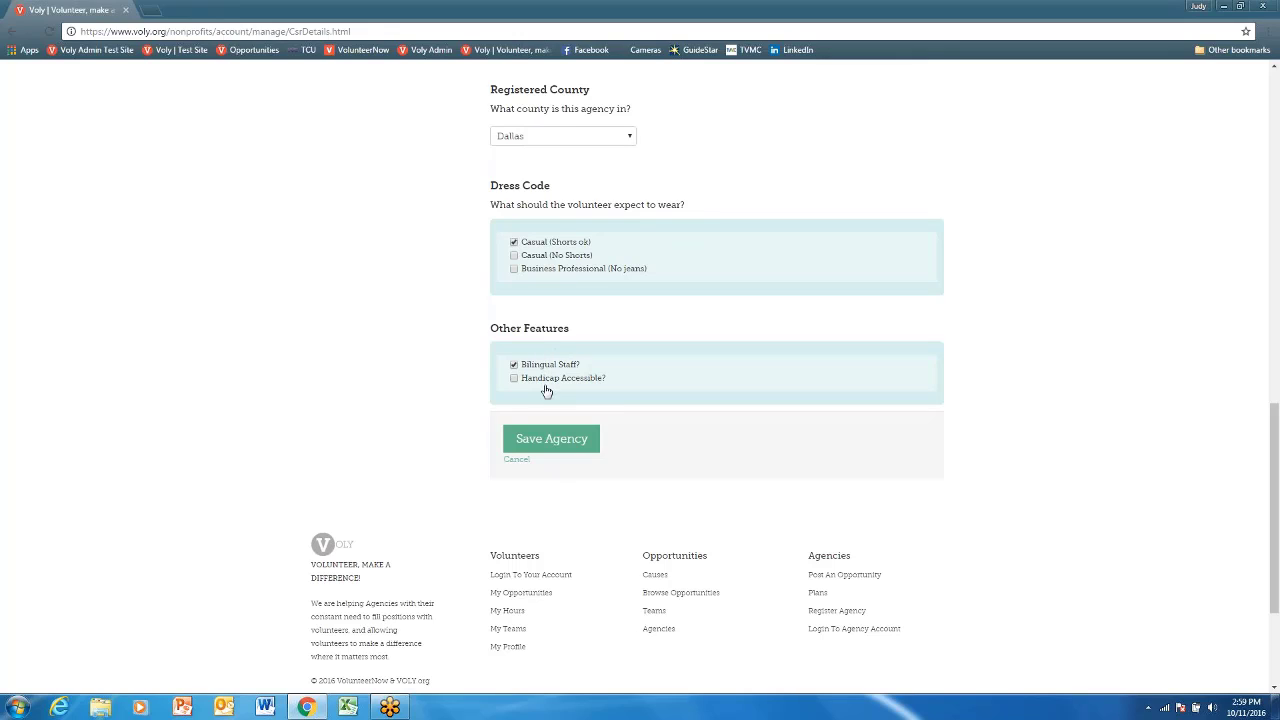
left_click(548, 440)
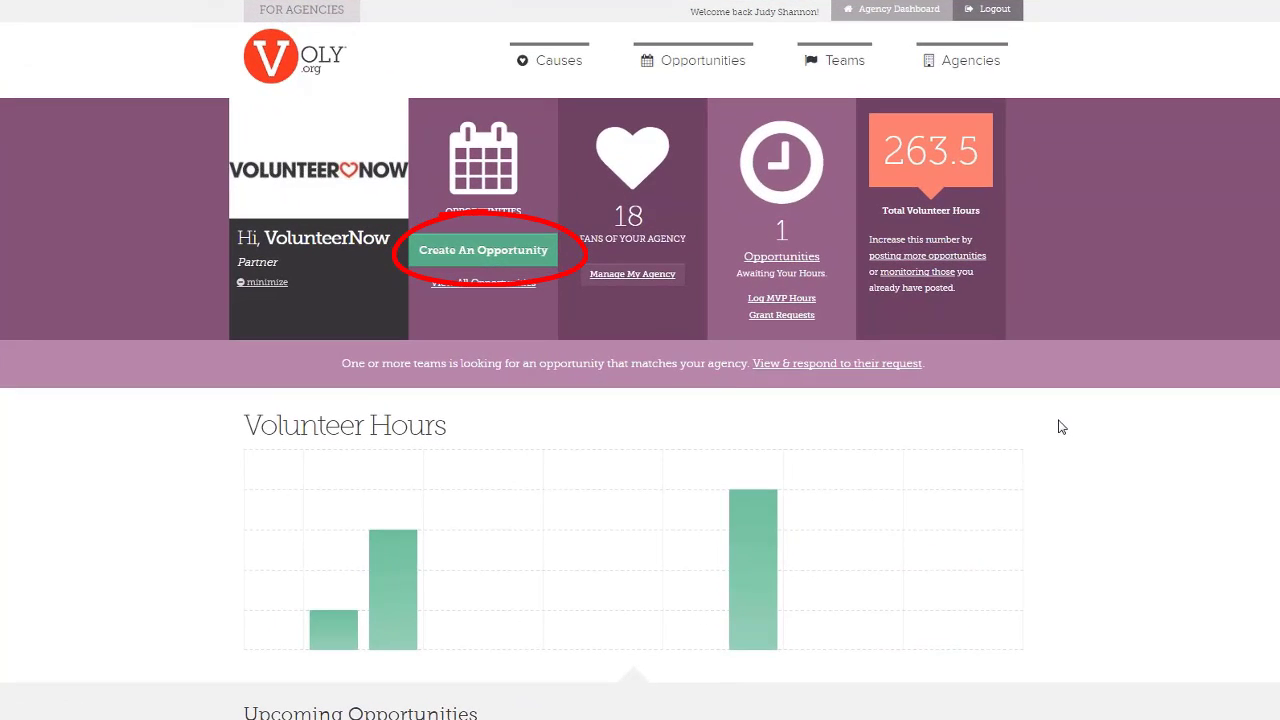
Create a new opportunity with the project name 'Sample'
left_click(519, 256)
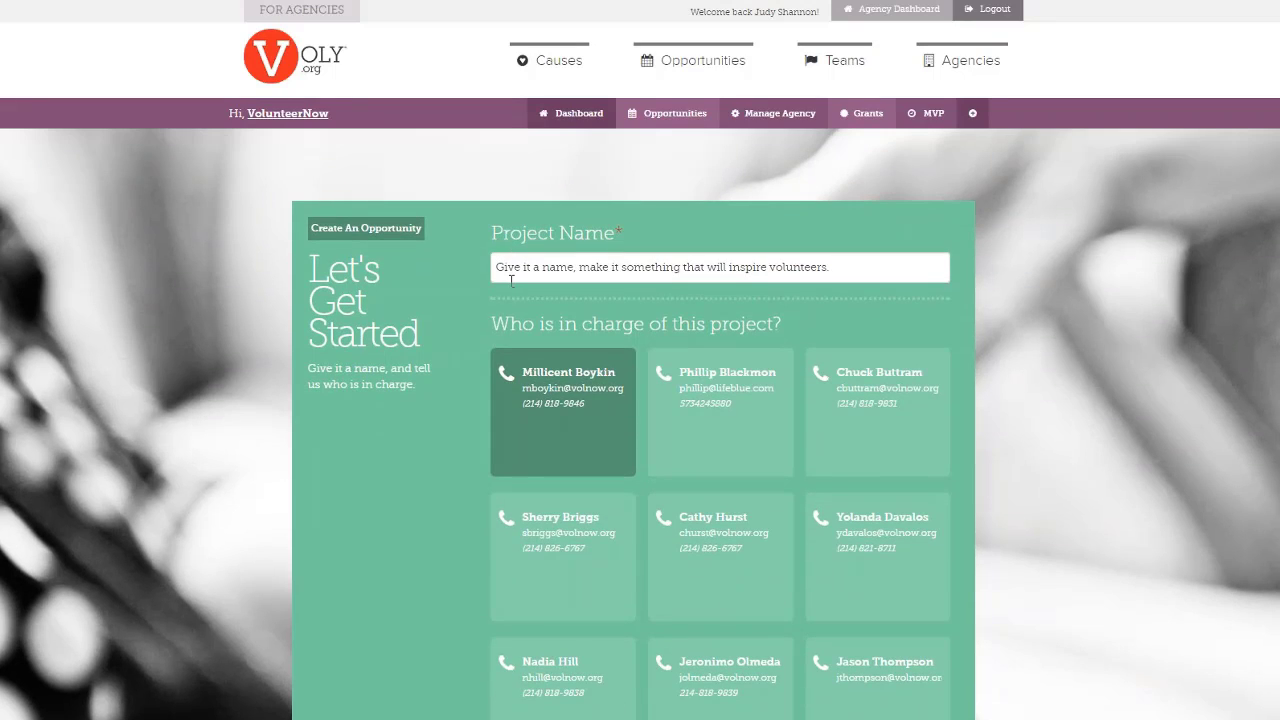
left_click(513, 270)
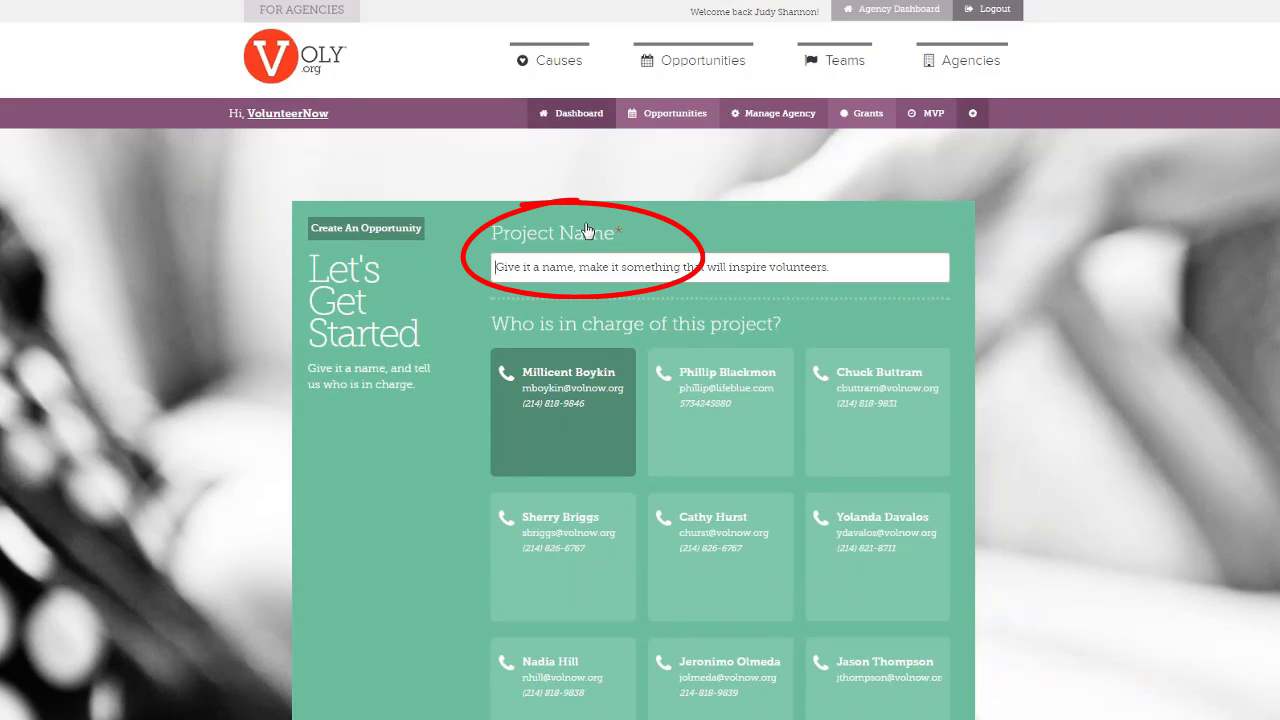
type("Sample")
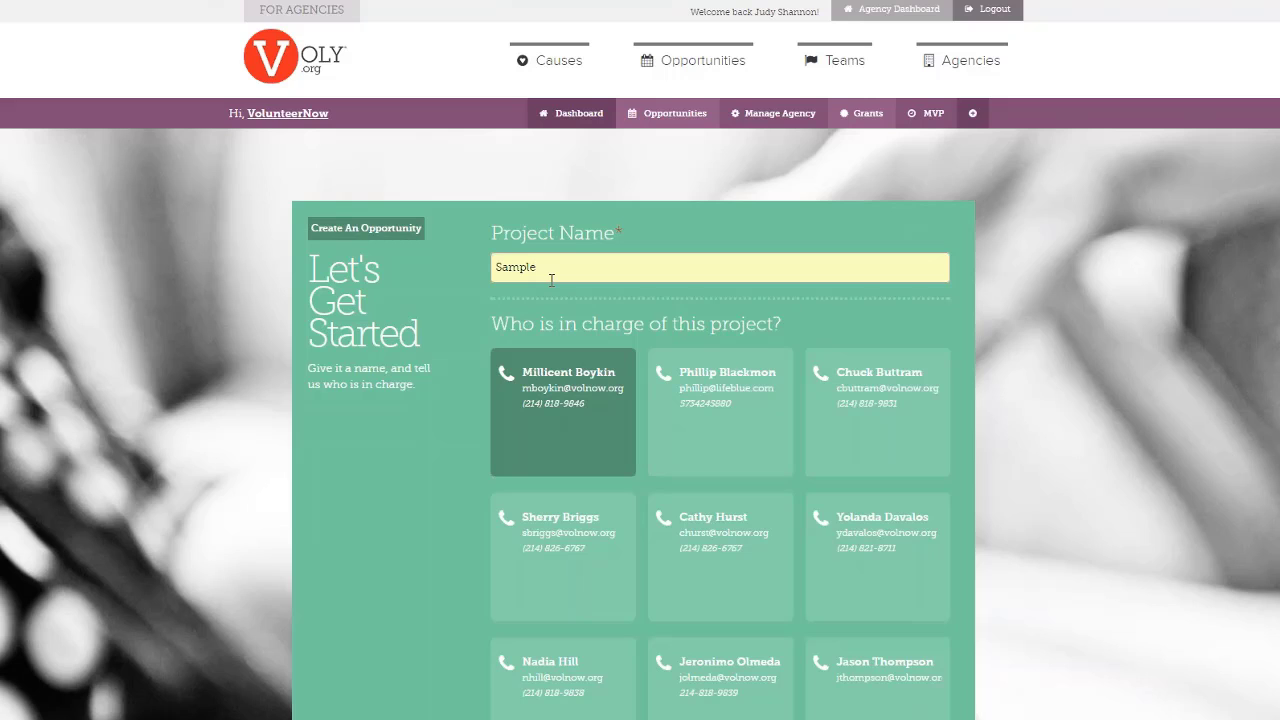
Choose the staff contact who will be in charge of the Sample project
scroll(549, 295, "down", 2)
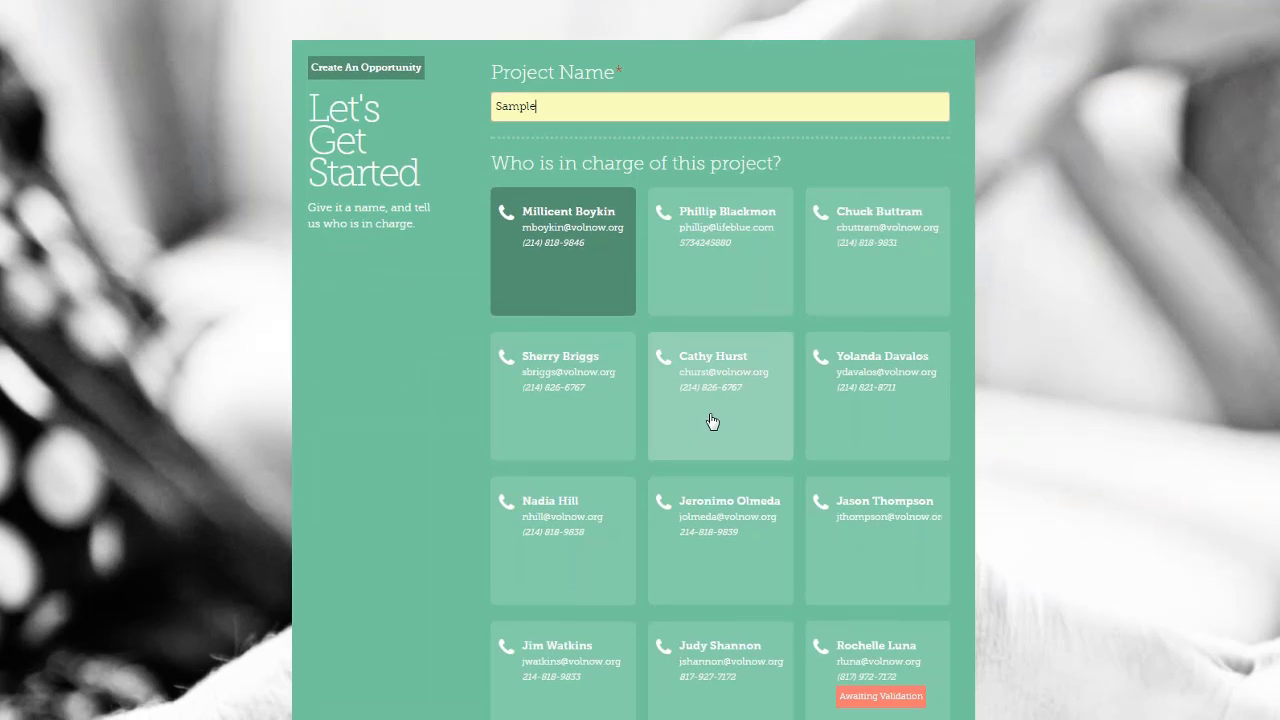
scroll(710, 422, "down", 2)
left_click(566, 405)
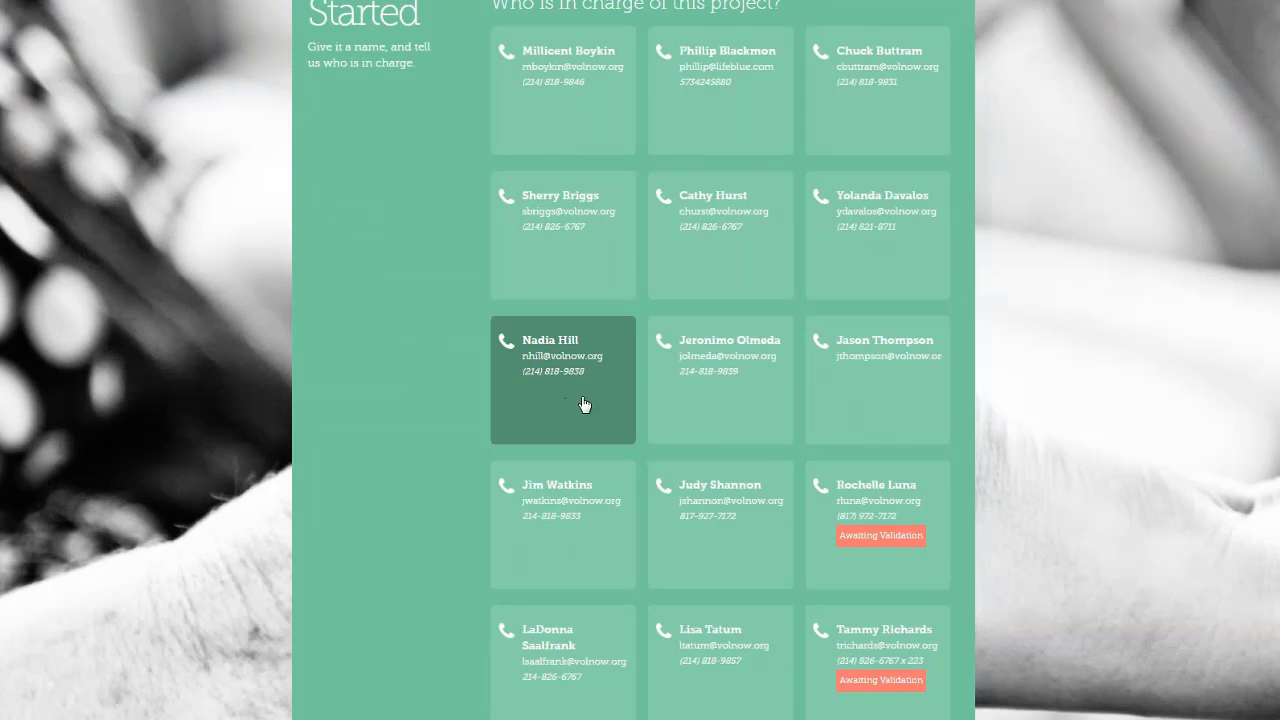
left_click(720, 520)
scroll(720, 500, "down", 5)
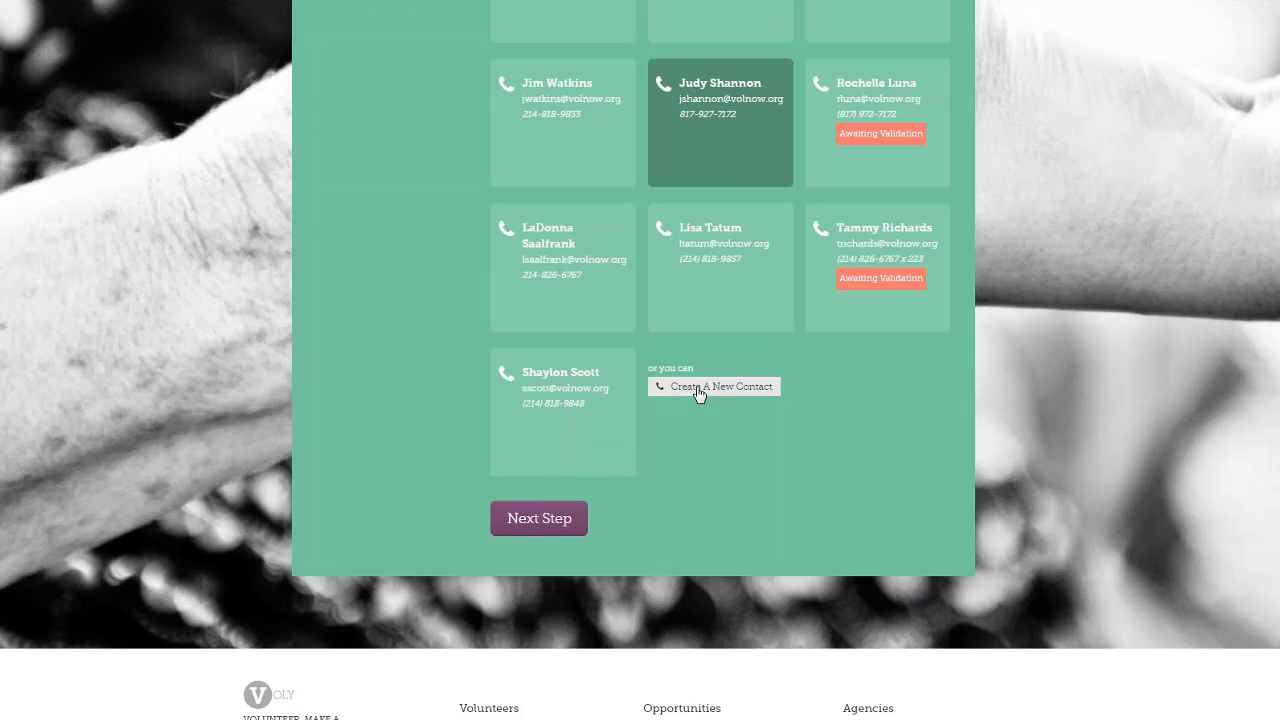
Continue to the Date & Location step and select Opportunity repeats
left_click(546, 526)
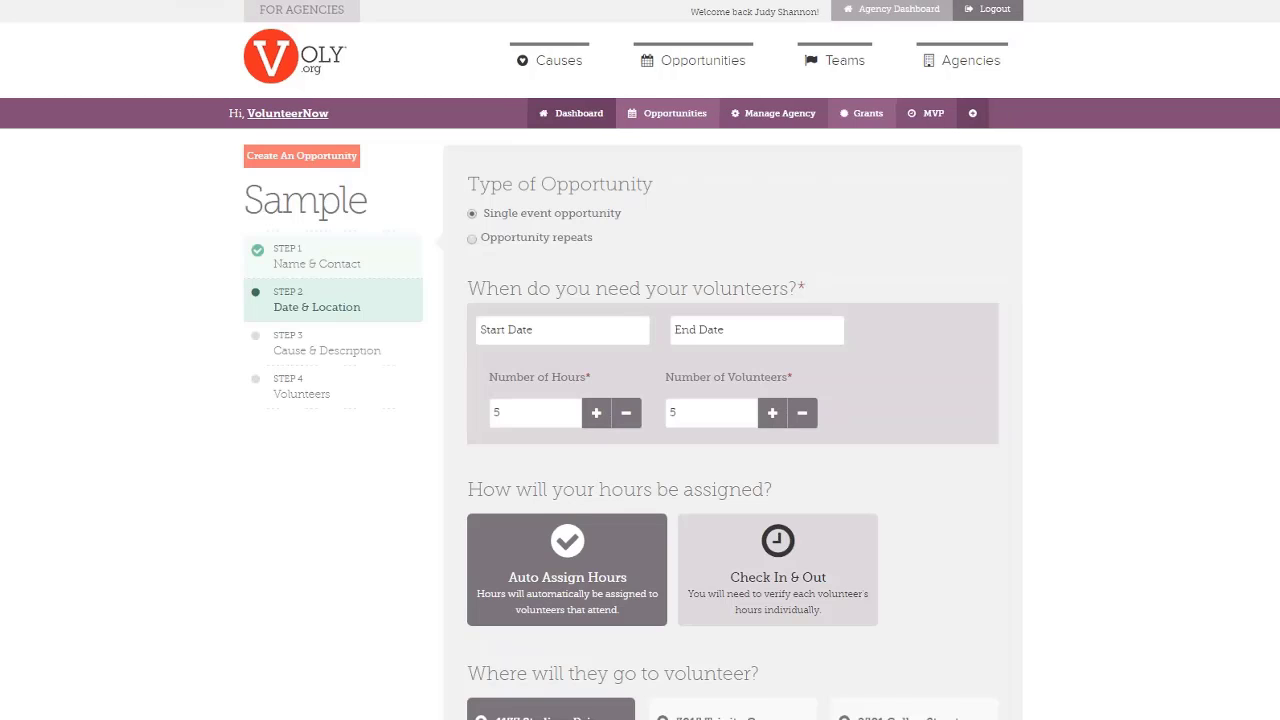
scroll(394, 451, "down", 1)
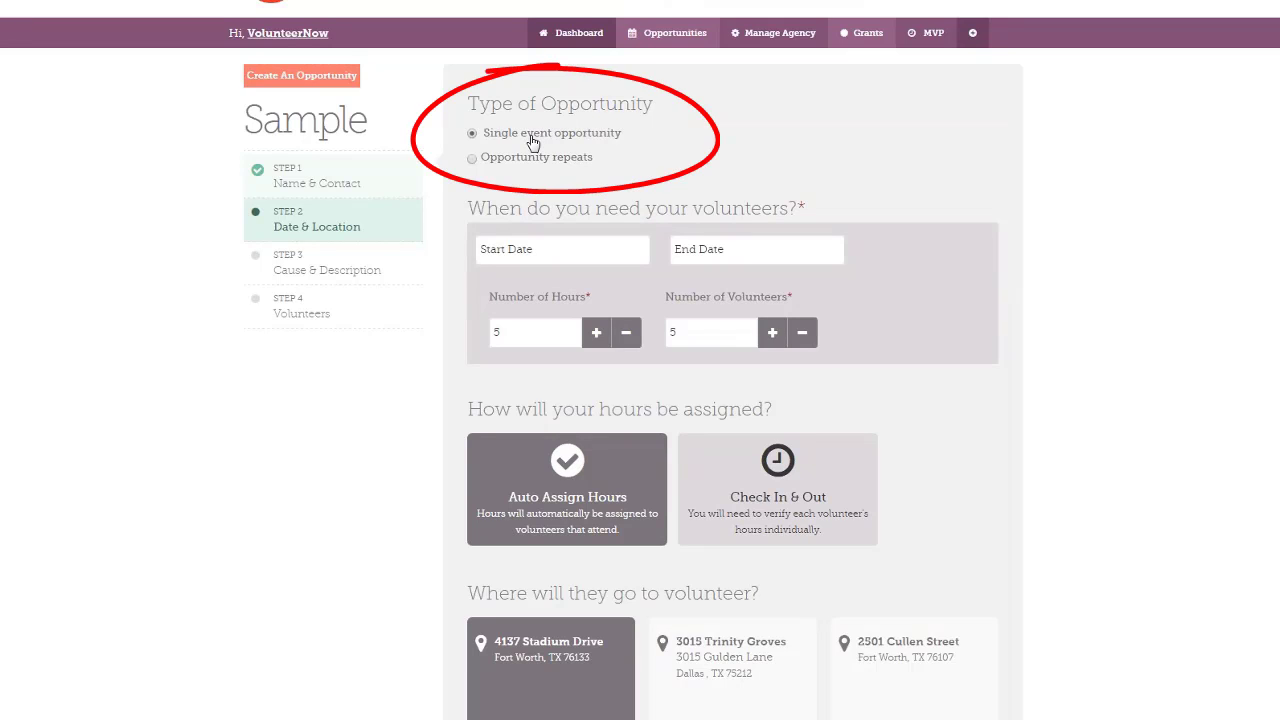
left_click(473, 160)
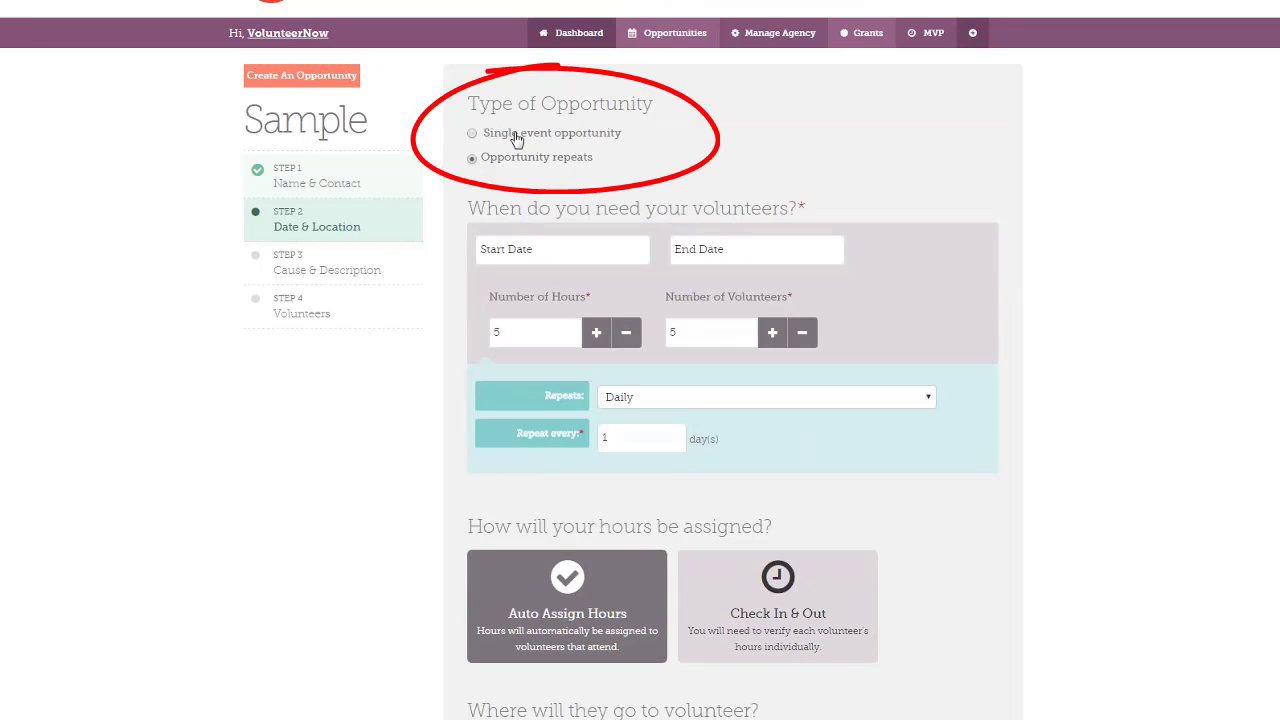
Set the start date to 10/17/2016 and the end date to 10/31/2016
left_click(536, 248)
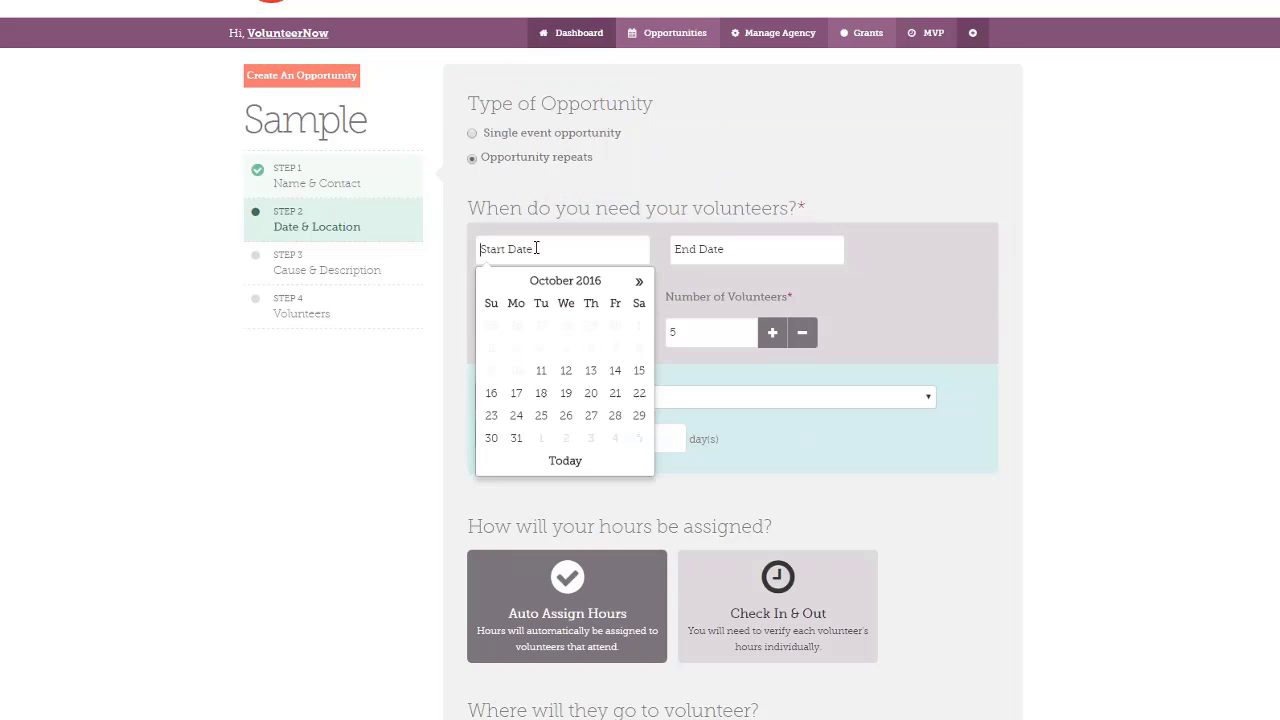
left_click(517, 398)
left_click(826, 249)
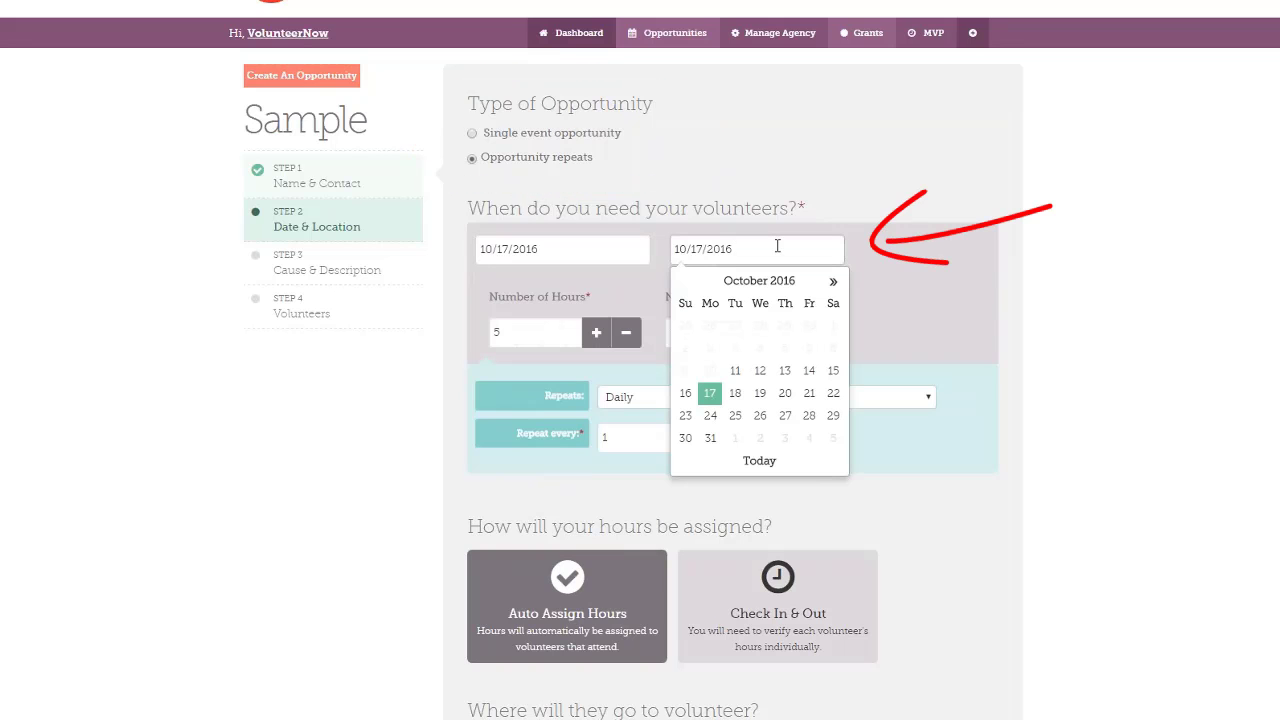
left_click(709, 438)
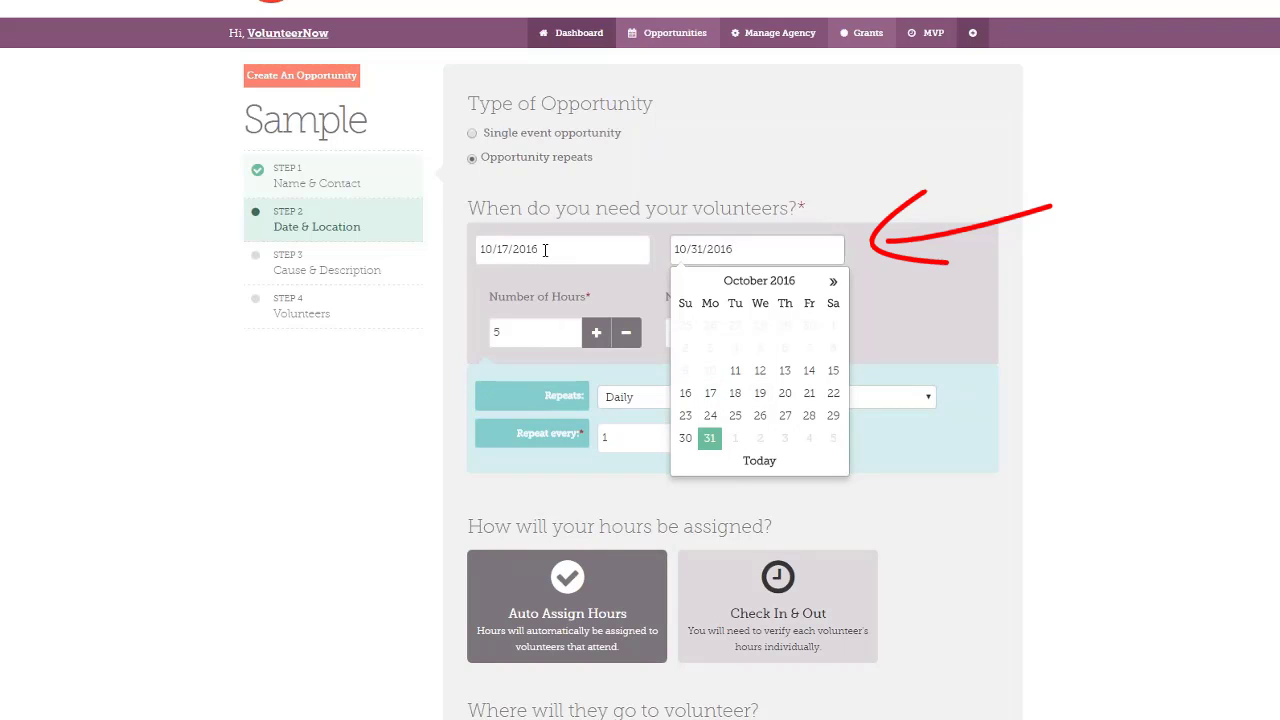
left_click(880, 295)
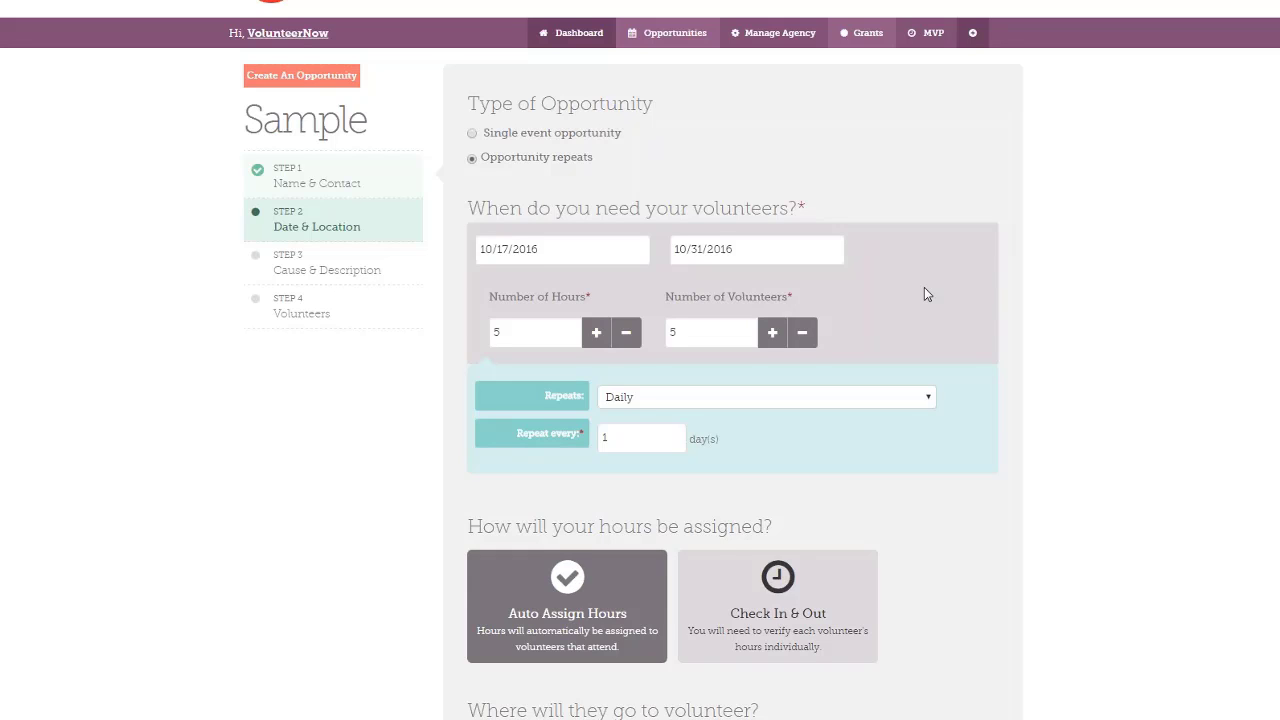
Raise the number of volunteers needed to 10
scroll(924, 287, "down", 1)
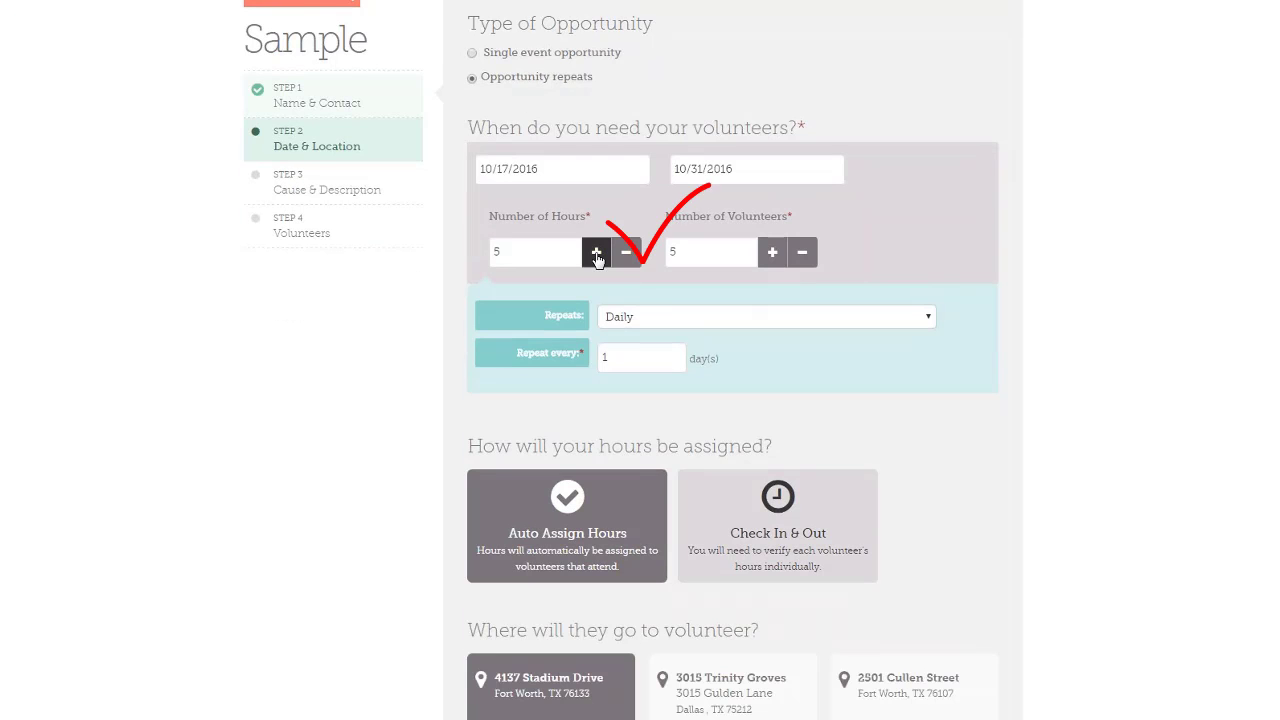
left_click(773, 255)
left_click(773, 255)
left_click(773, 255)
left_click(773, 255)
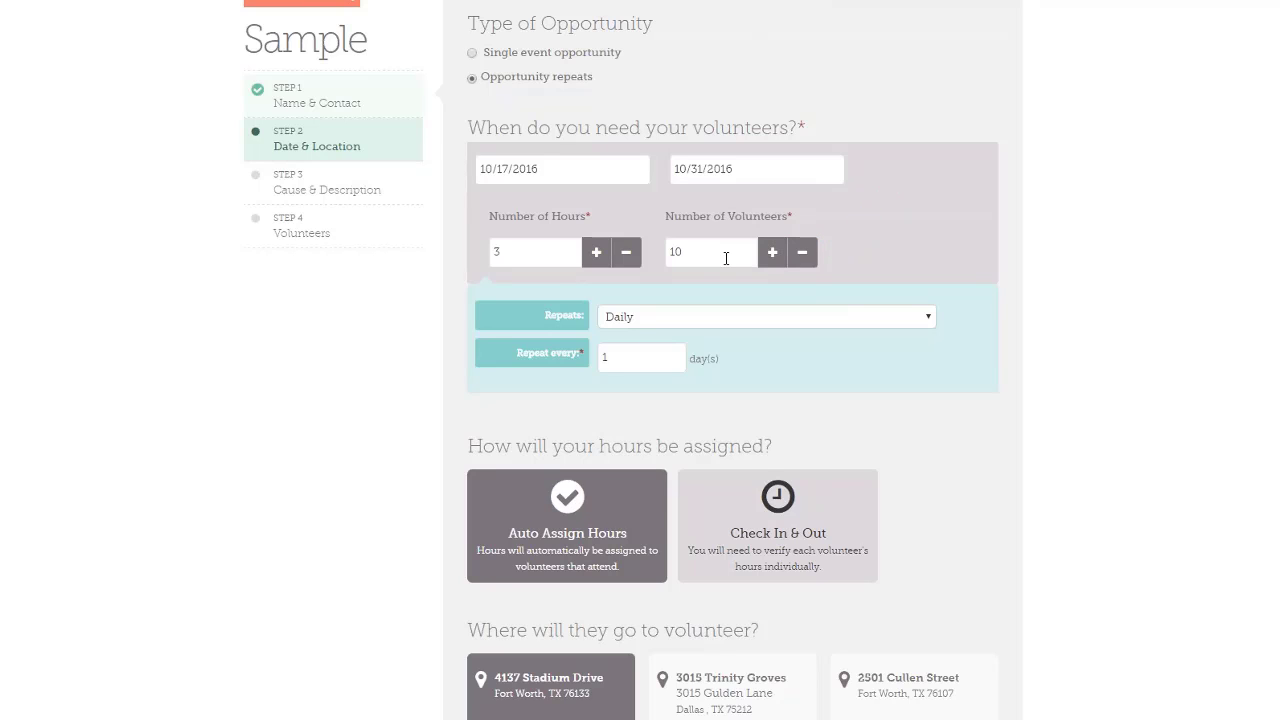
scroll(726, 258, "down", 1)
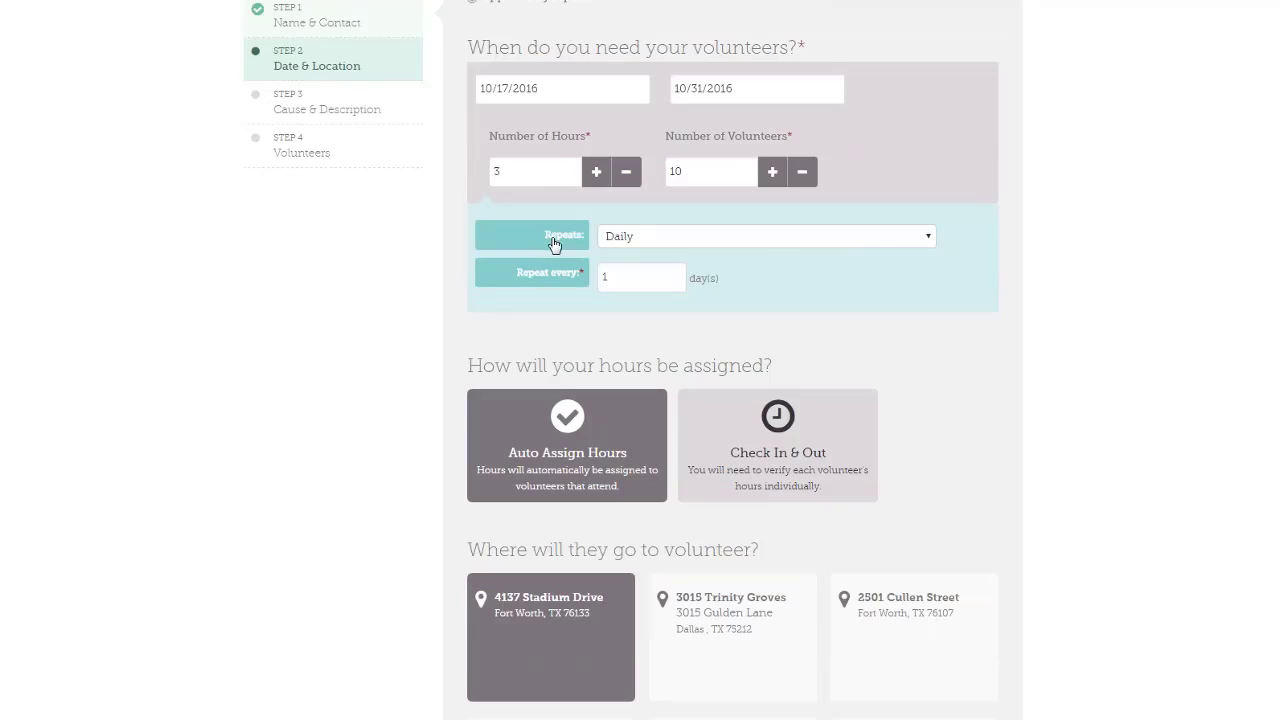
Make the opportunity repeat weekly on Mon, Tue and Thu
left_click(937, 246)
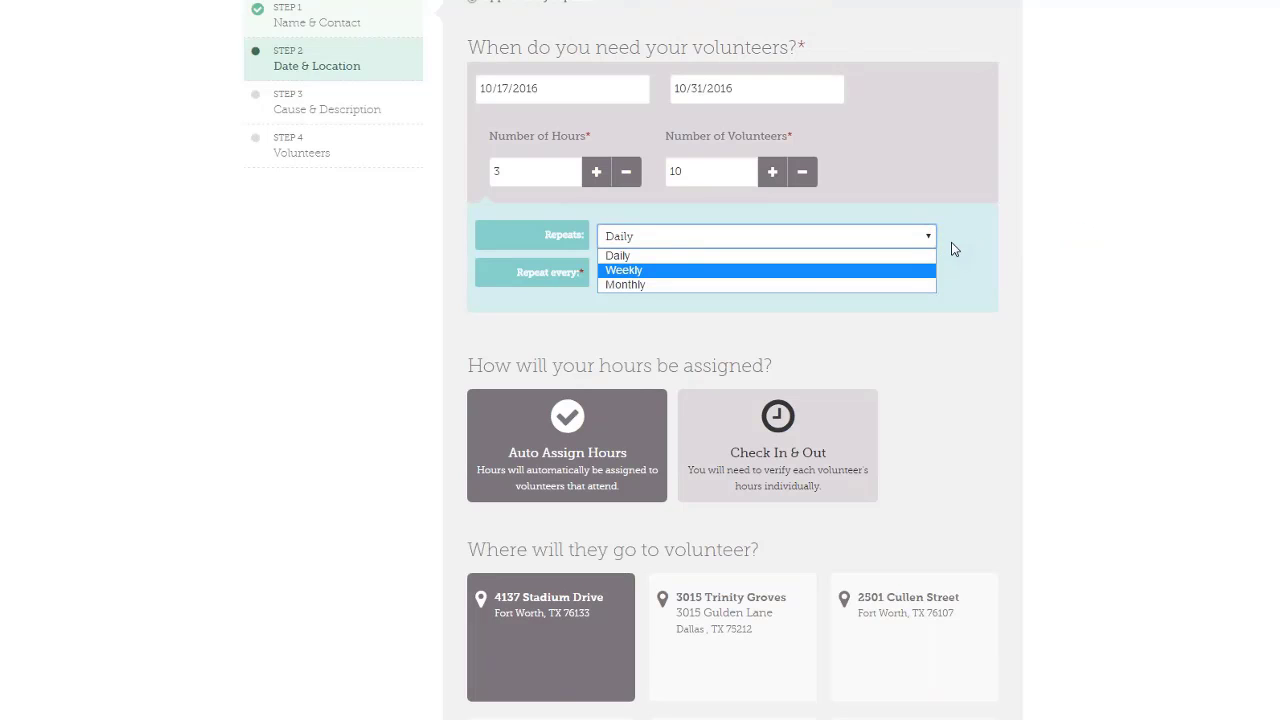
left_click(623, 271)
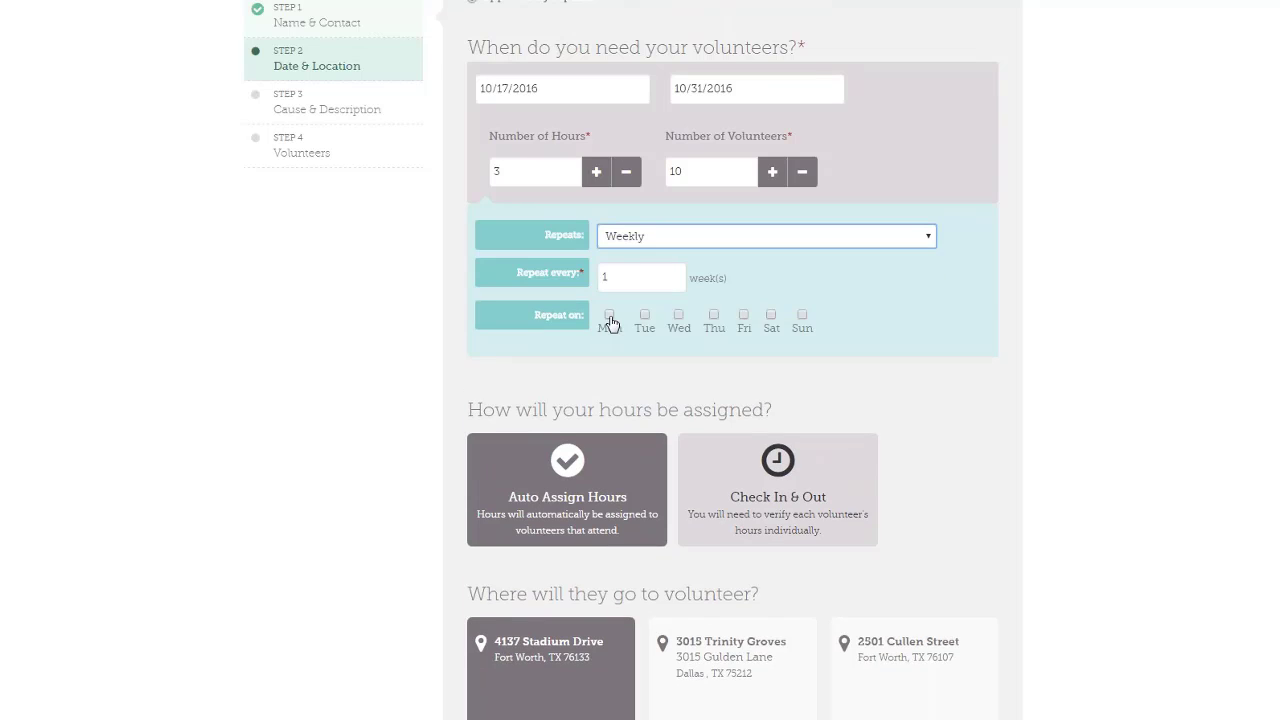
left_click(610, 316)
left_click(644, 316)
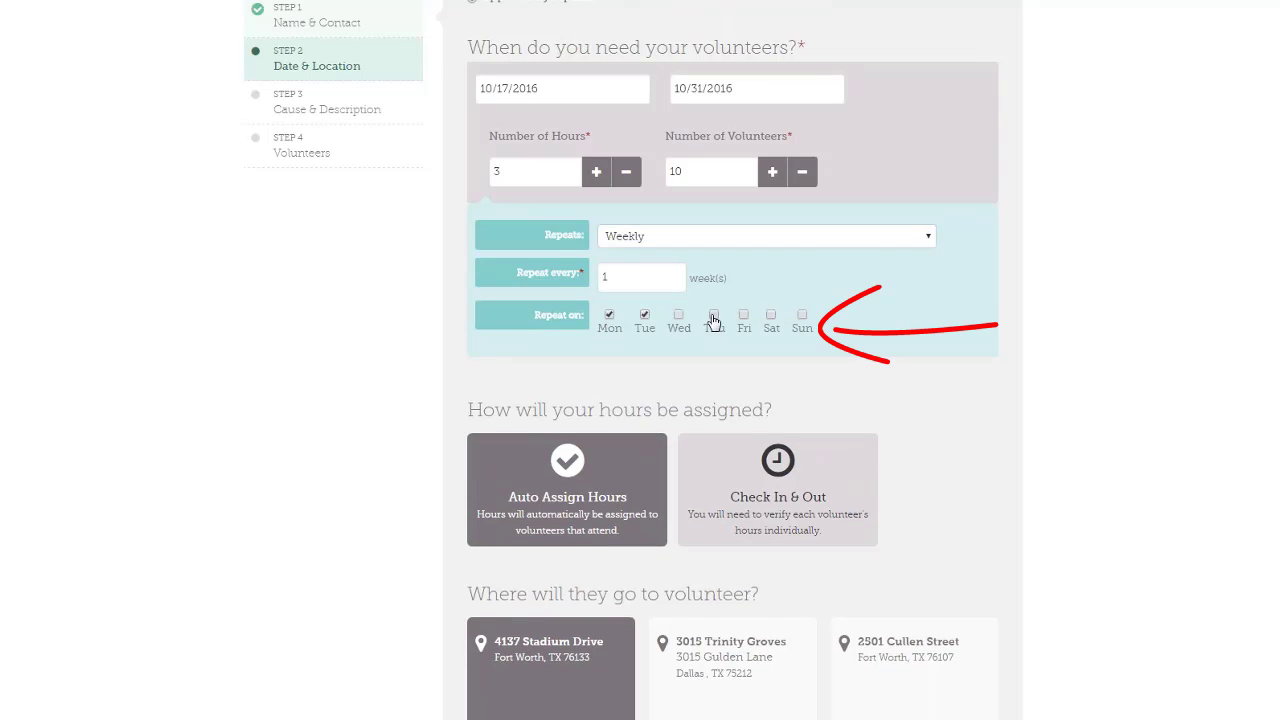
left_click(714, 316)
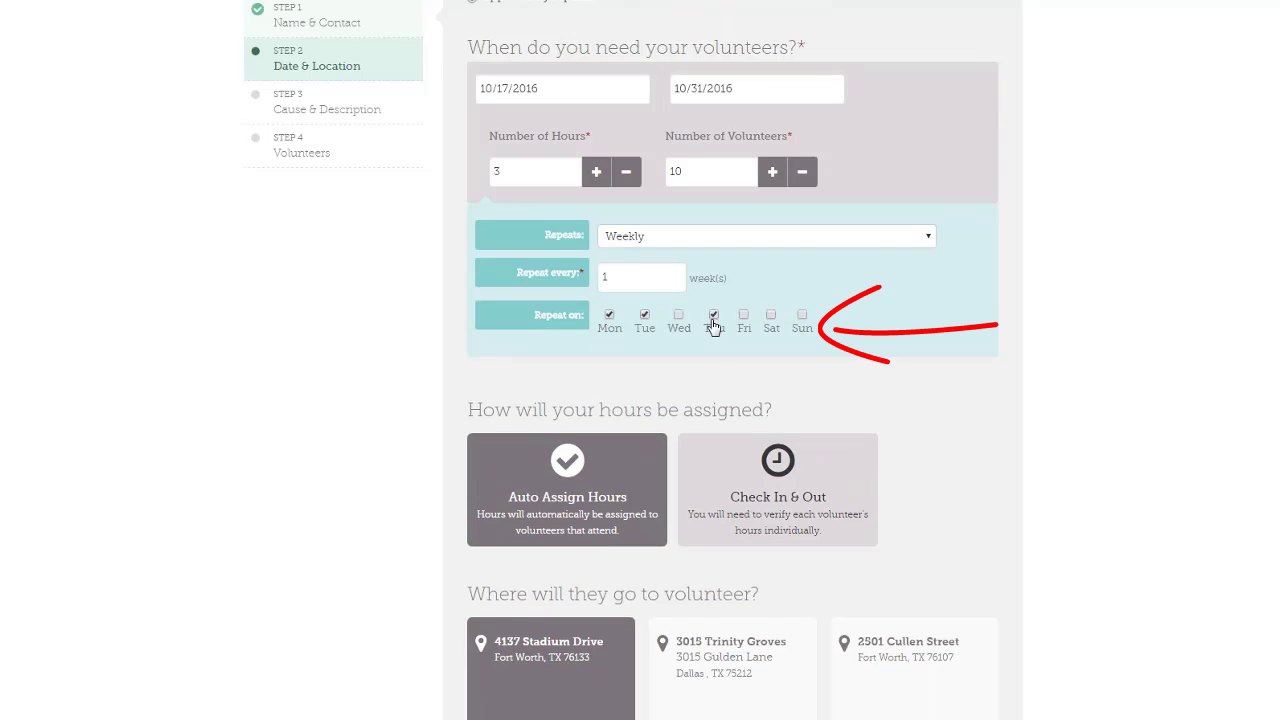
left_click(603, 278)
Repeat every 1 week, keep Auto Assign Hours, and pick 3015 Trinity Groves as location
type("1")
scroll(916, 236, "down", 3)
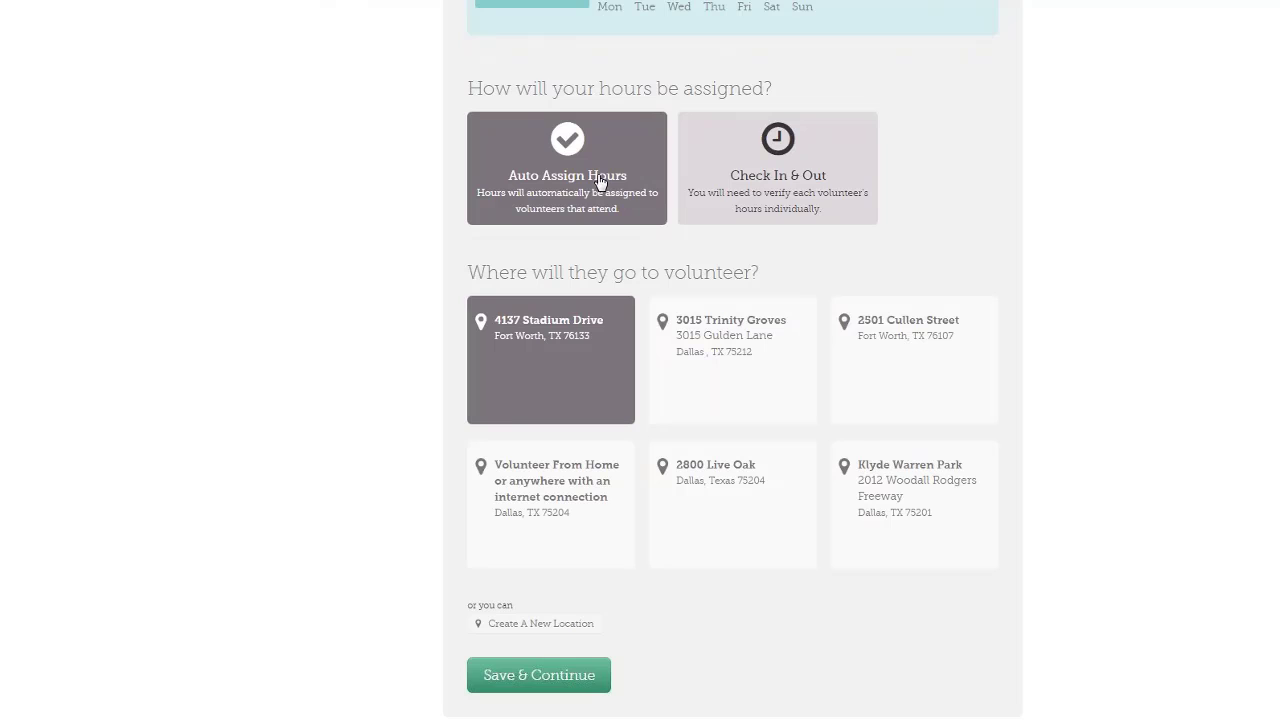
left_click(760, 201)
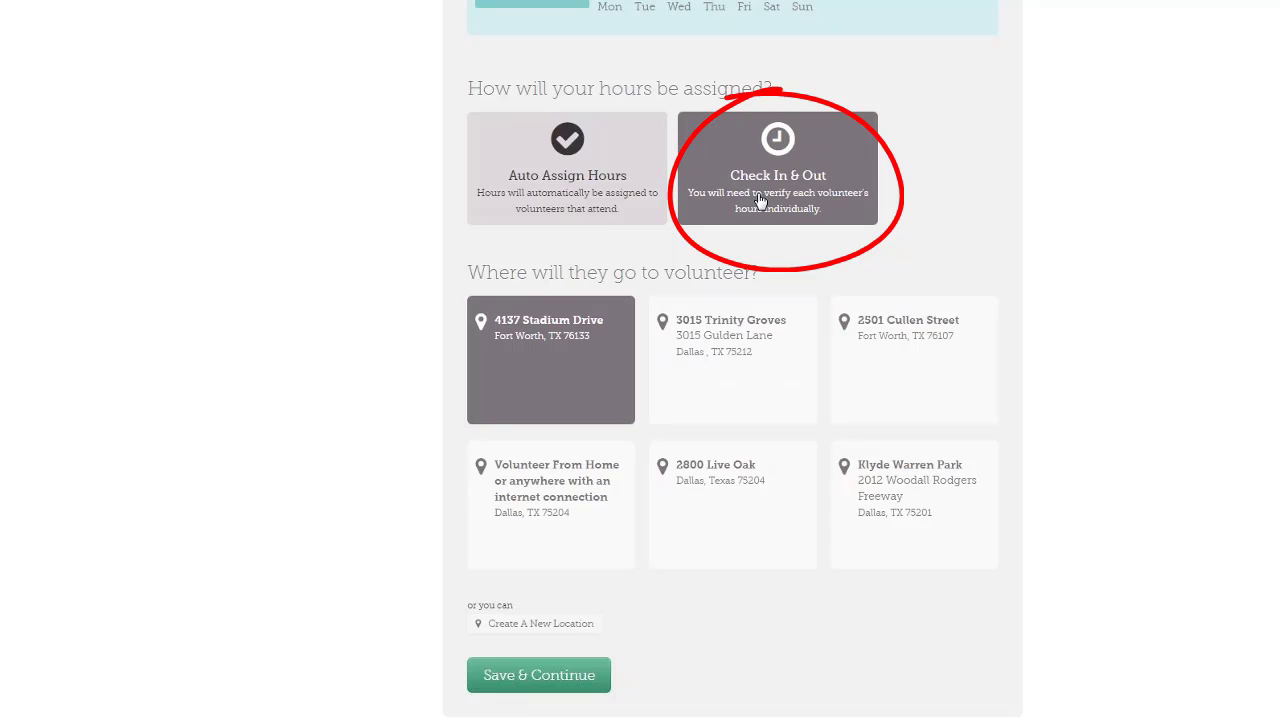
left_click(590, 190)
scroll(674, 148, "down", 2)
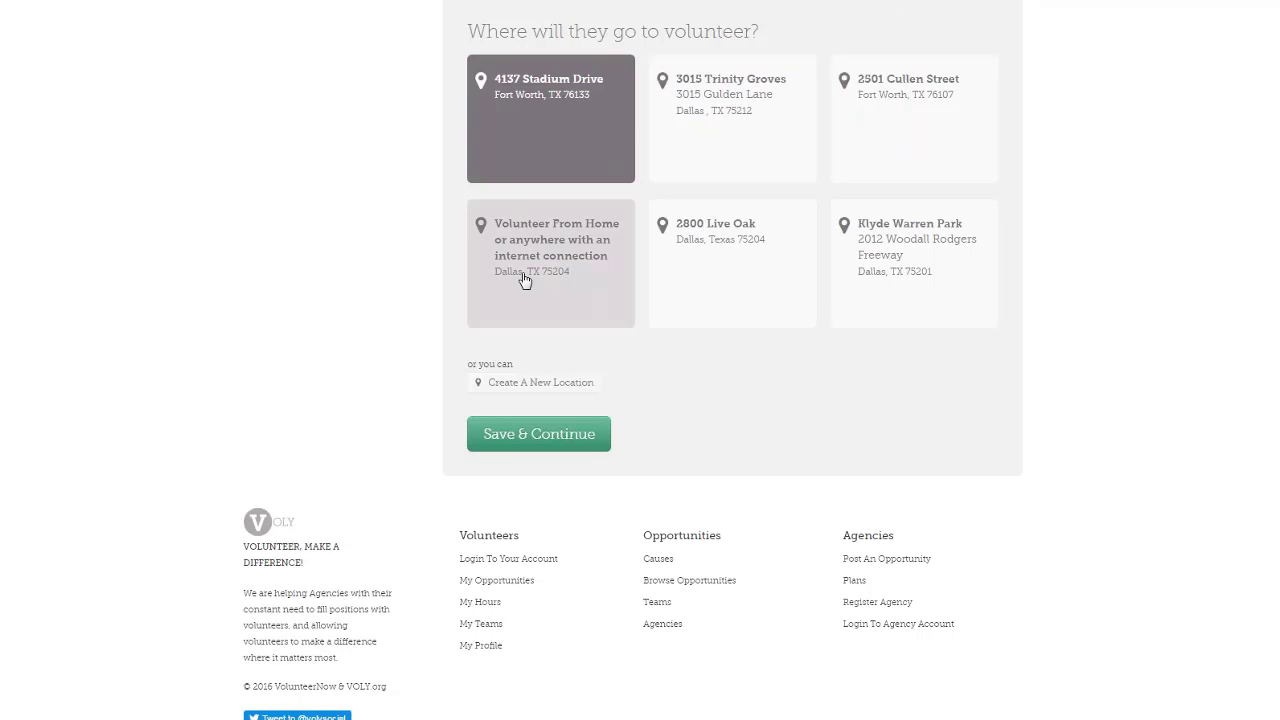
left_click(743, 150)
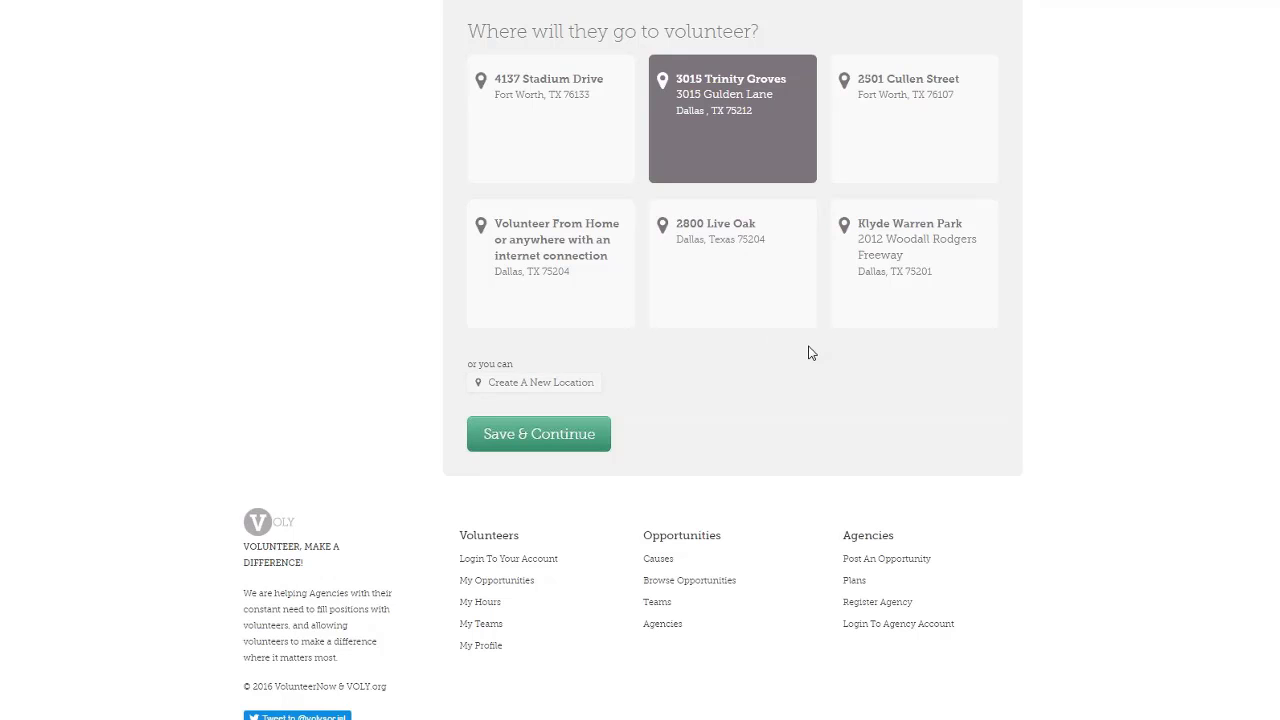
scroll(810, 353, "down", 1)
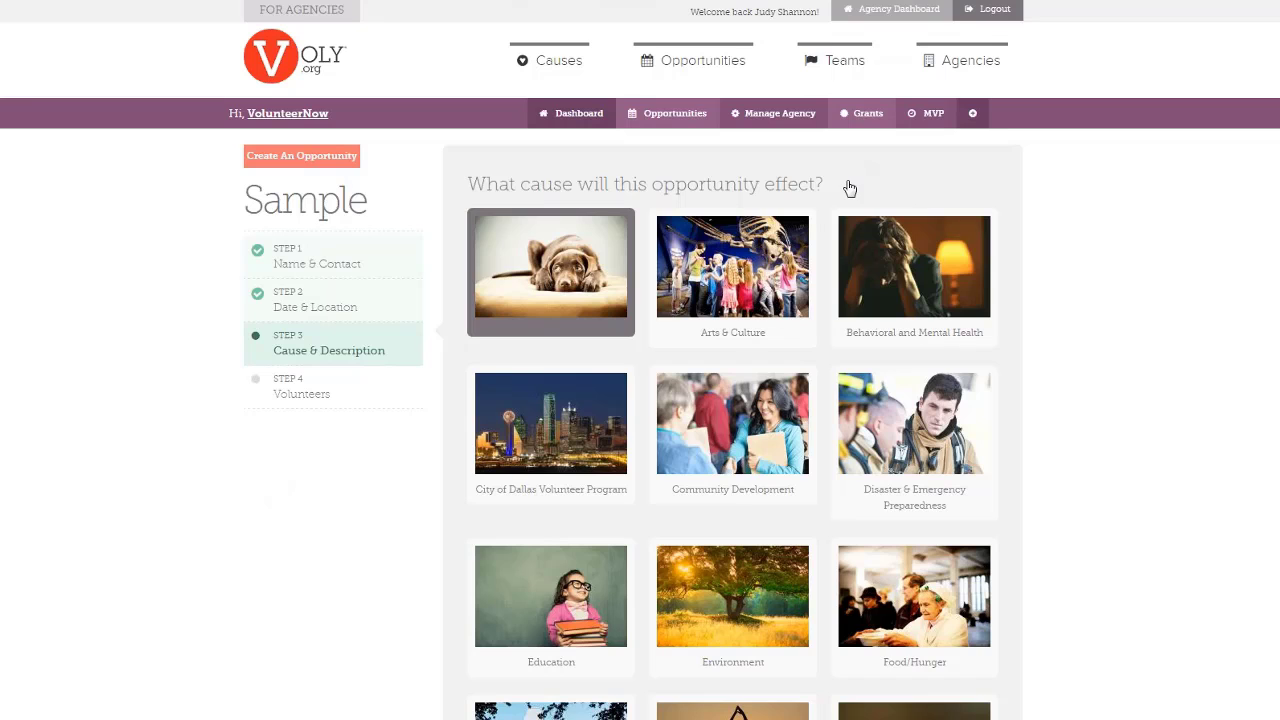
Pick the Holidays cause card and narrow it to the Food Baskets option
scroll(848, 190, "down", 2)
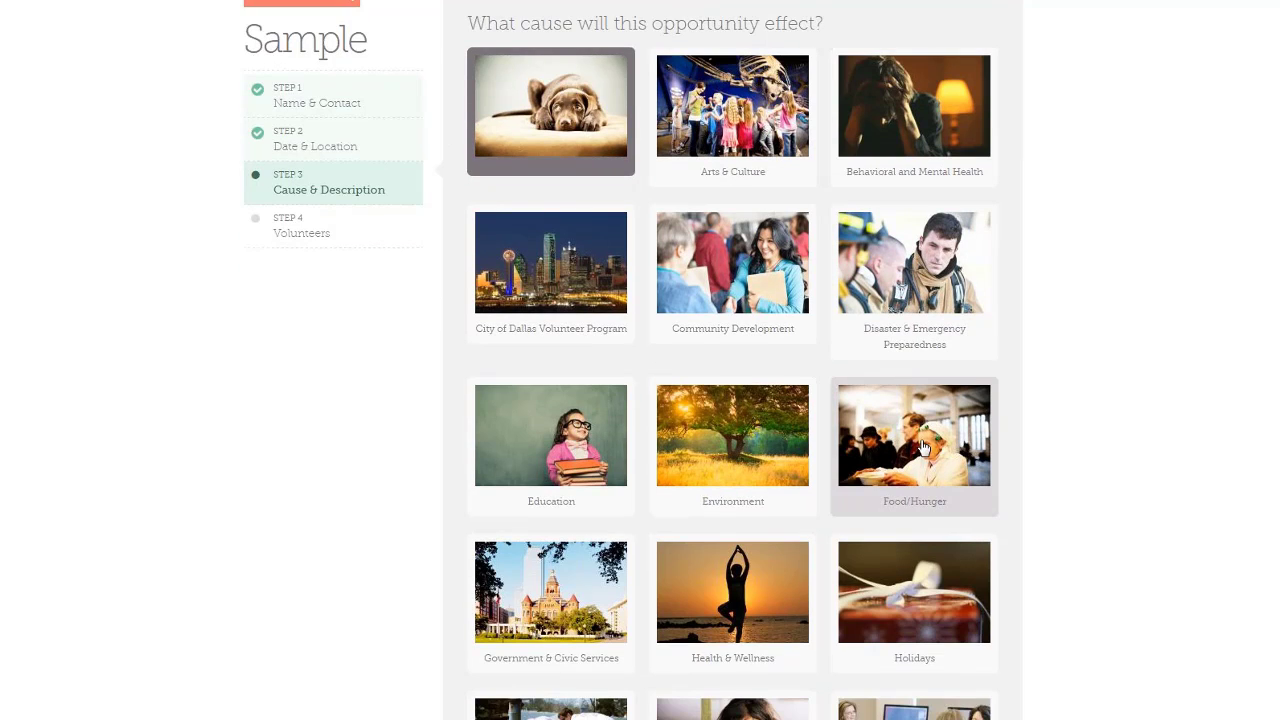
scroll(922, 447, "down", 5)
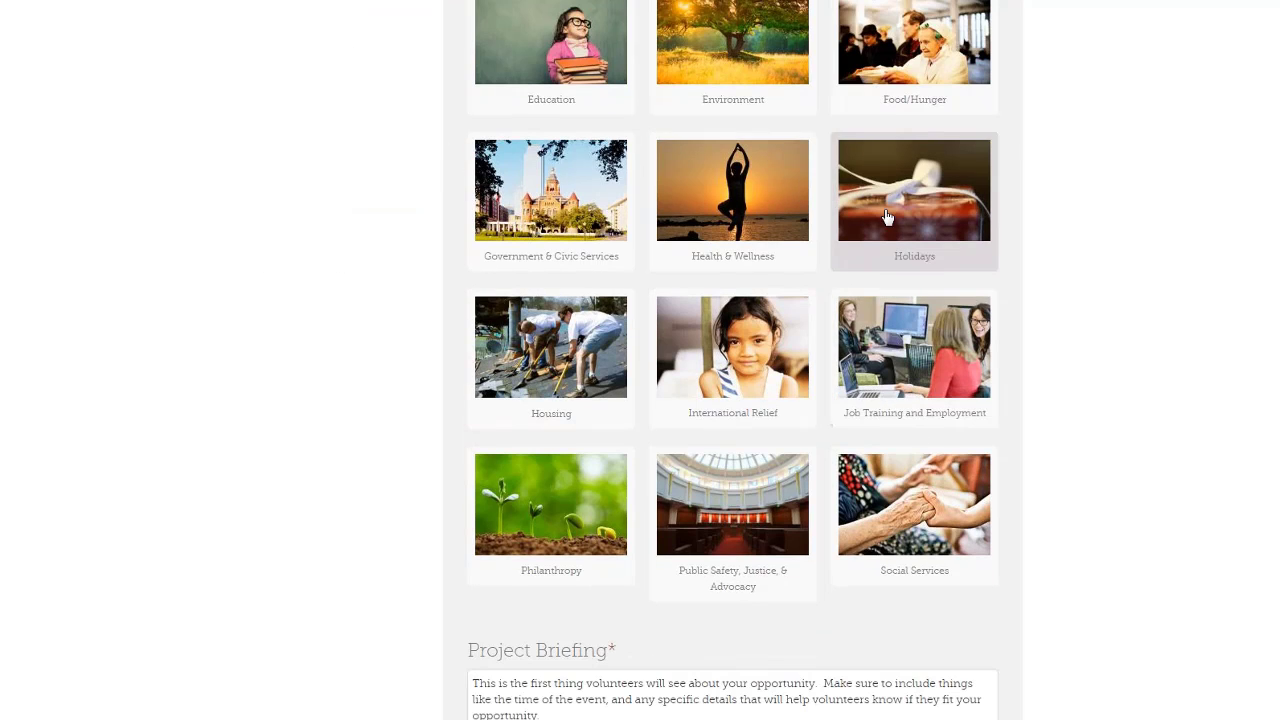
left_click(887, 217)
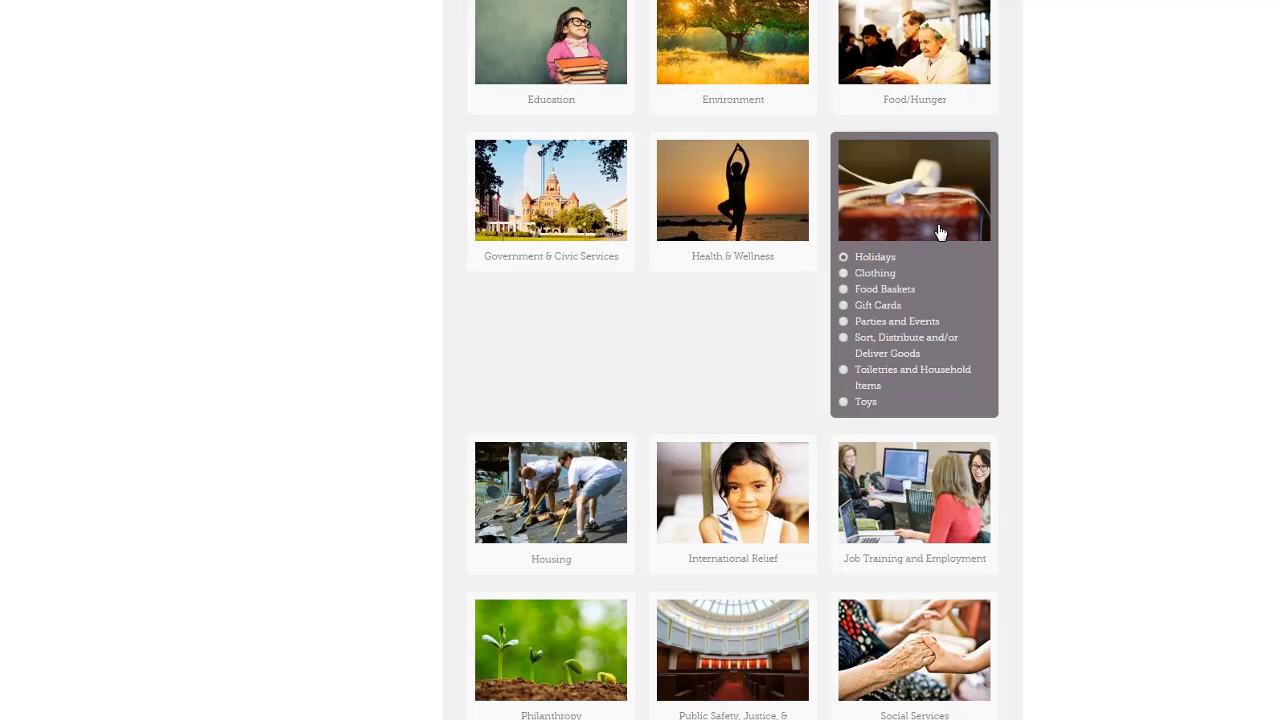
left_click(845, 290)
scroll(960, 345, "down", 3)
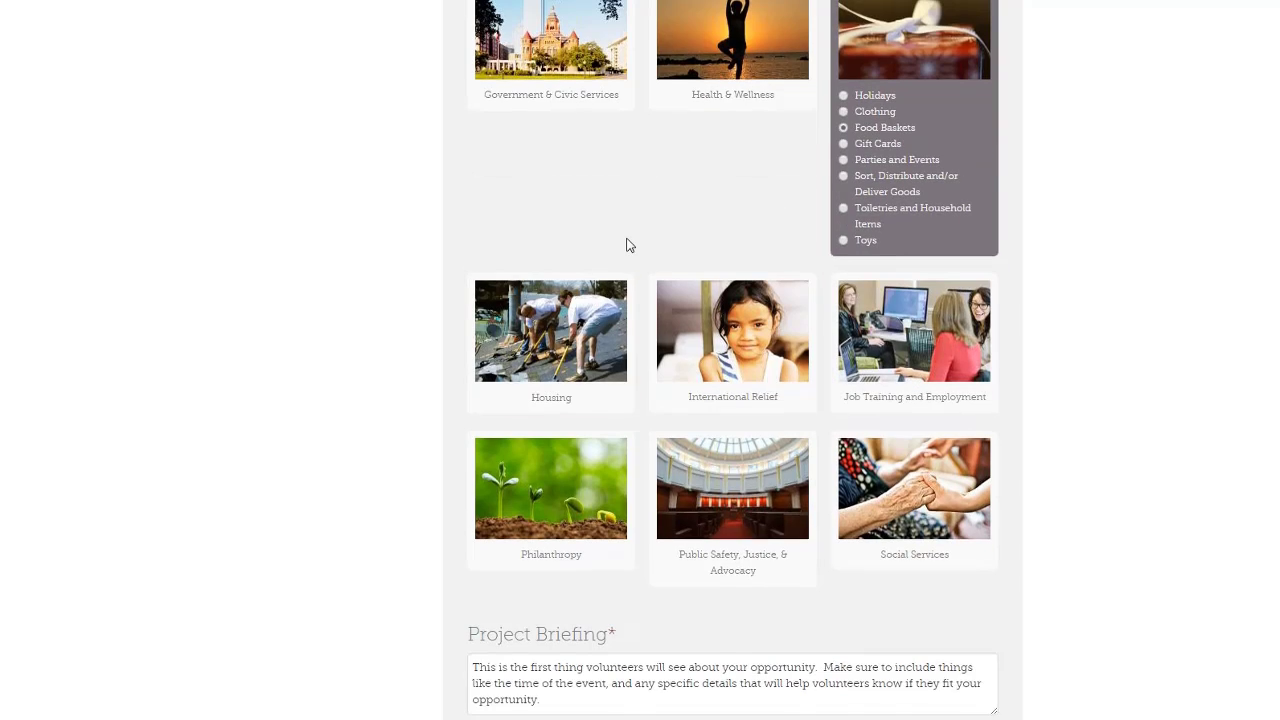
scroll(630, 270, "down", 5)
scroll(637, 296, "down", 3)
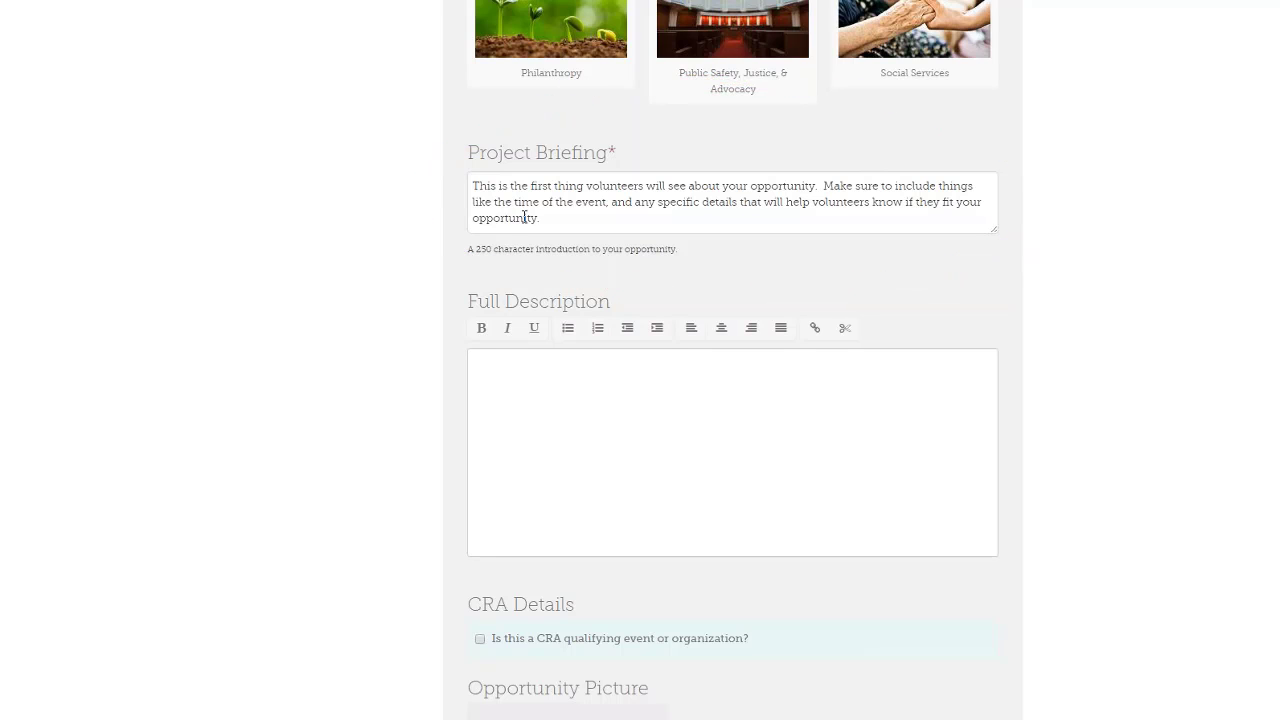
left_click(542, 445)
scroll(542, 445, "down", 2)
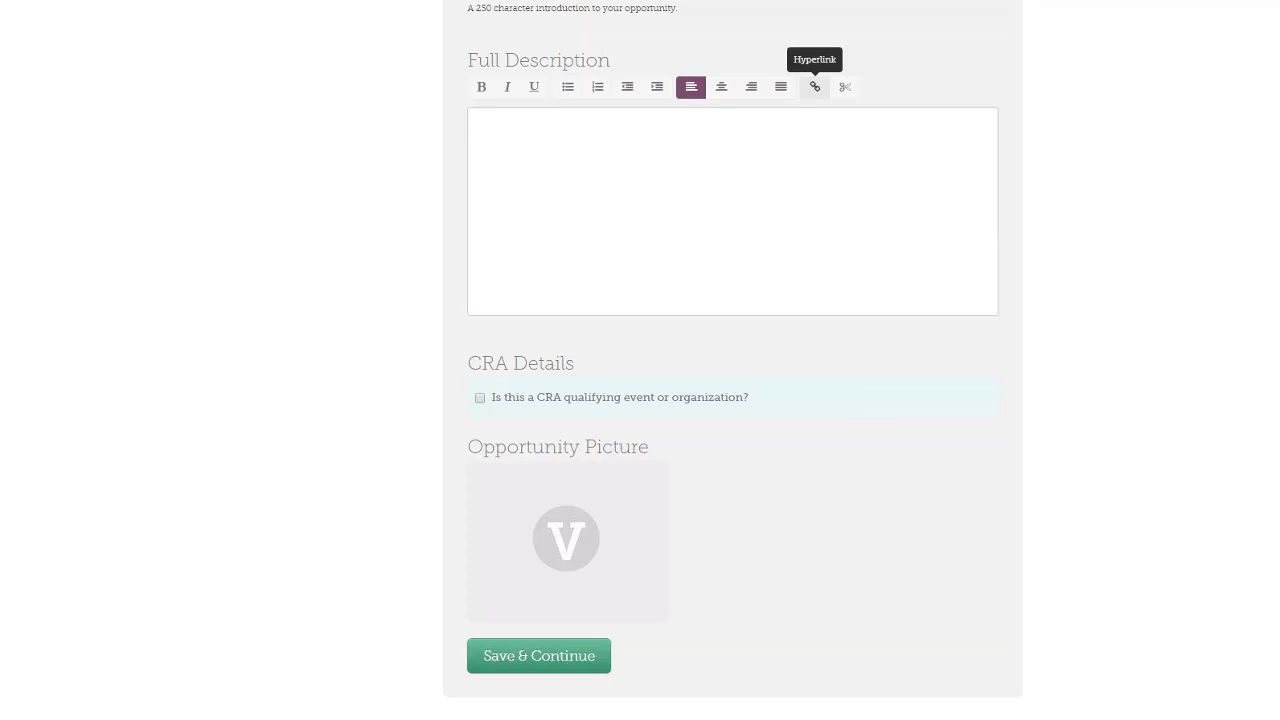
scroll(571, 286, "down", 3)
mouse_move(571, 286)
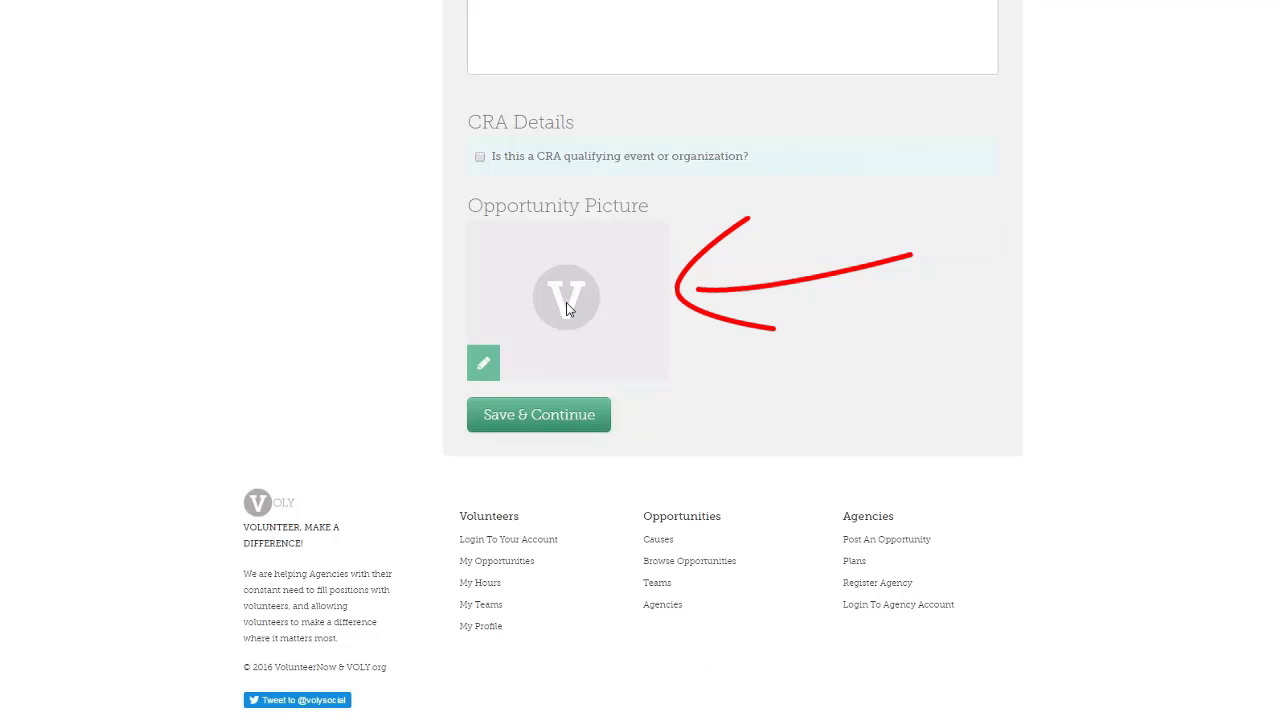
Start an opportunity picture, then save the cause step and continue to Volunteers
left_click(485, 366)
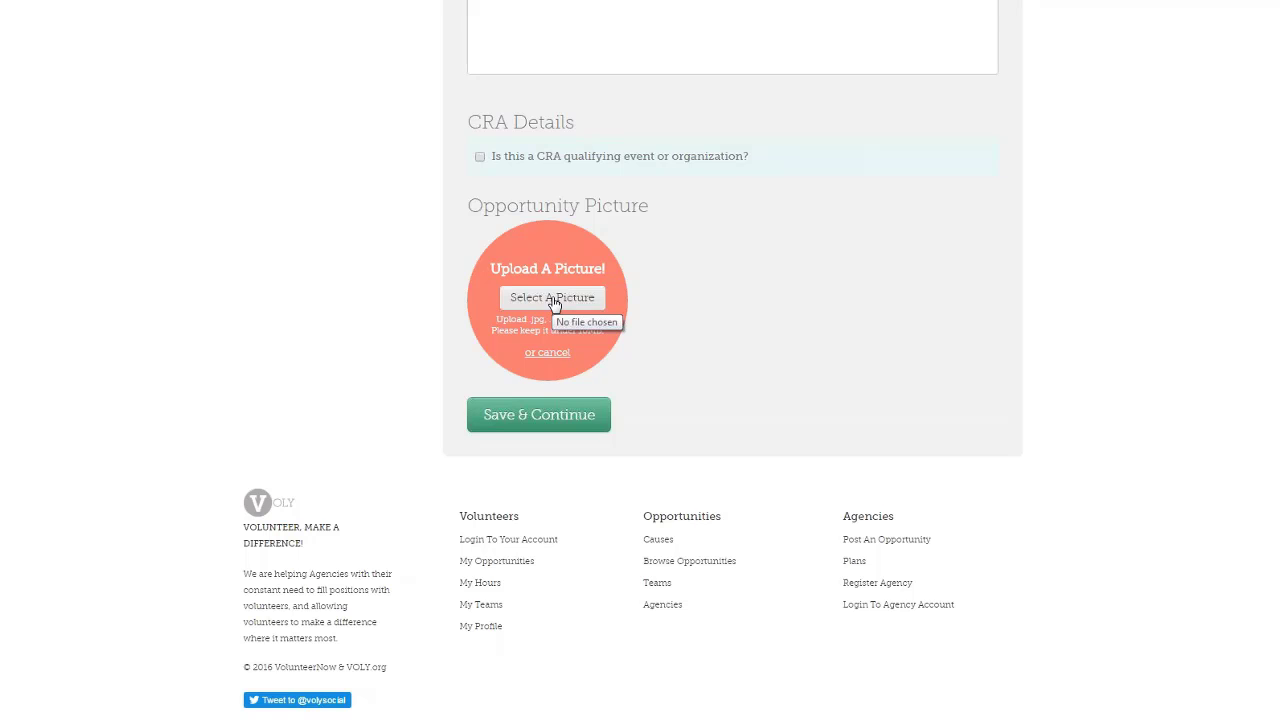
left_click(539, 414)
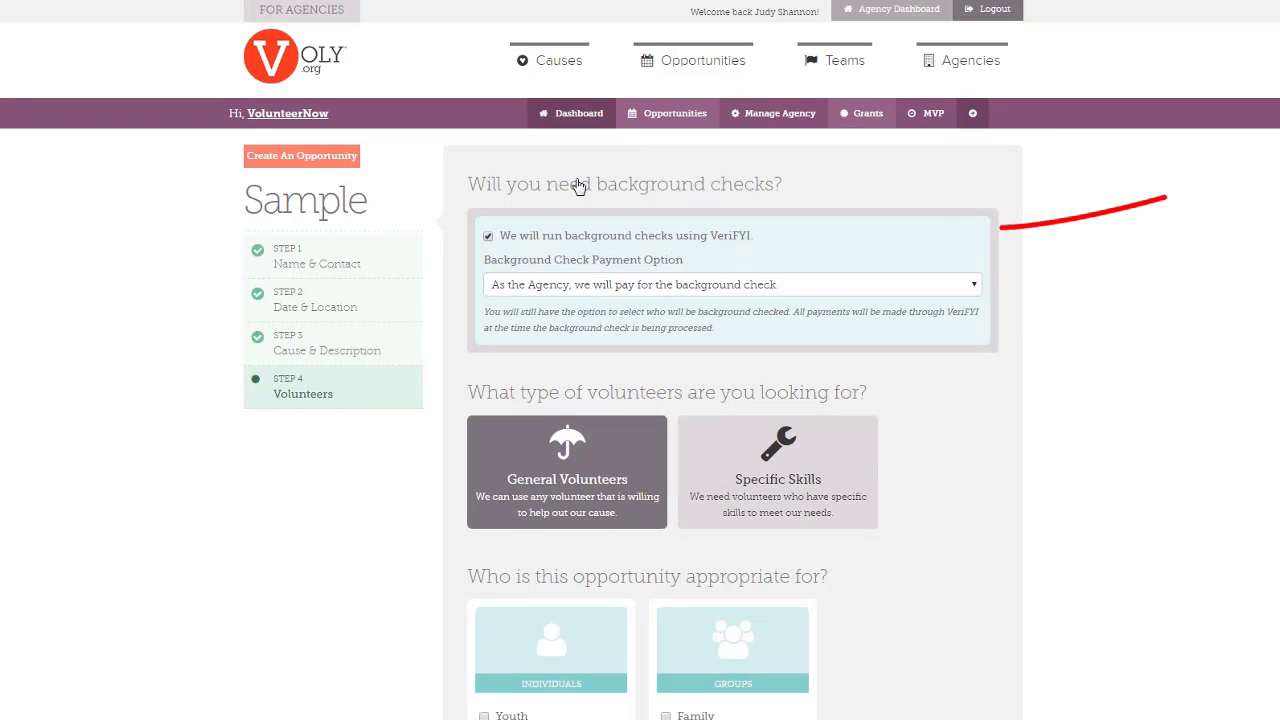
Ask for Specific Skills volunteers and review the full skills checklist and audience choices
scroll(579, 187, "down", 1)
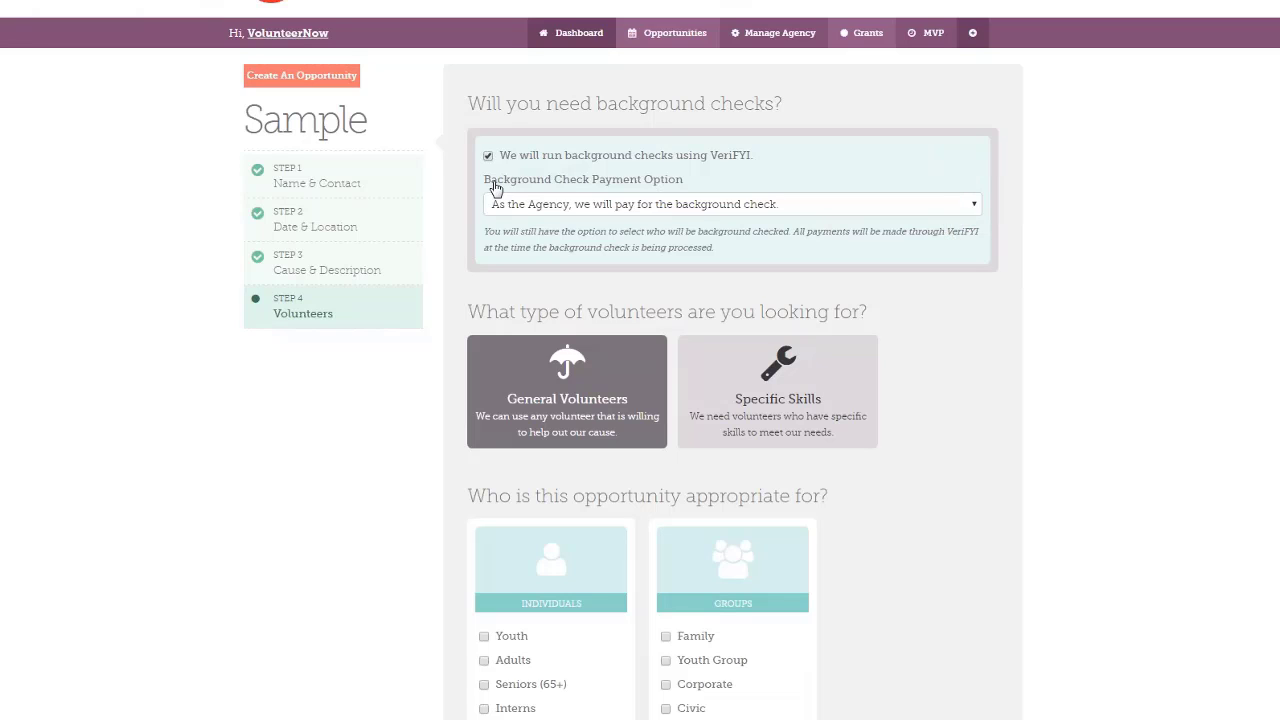
scroll(494, 187, "down", 2)
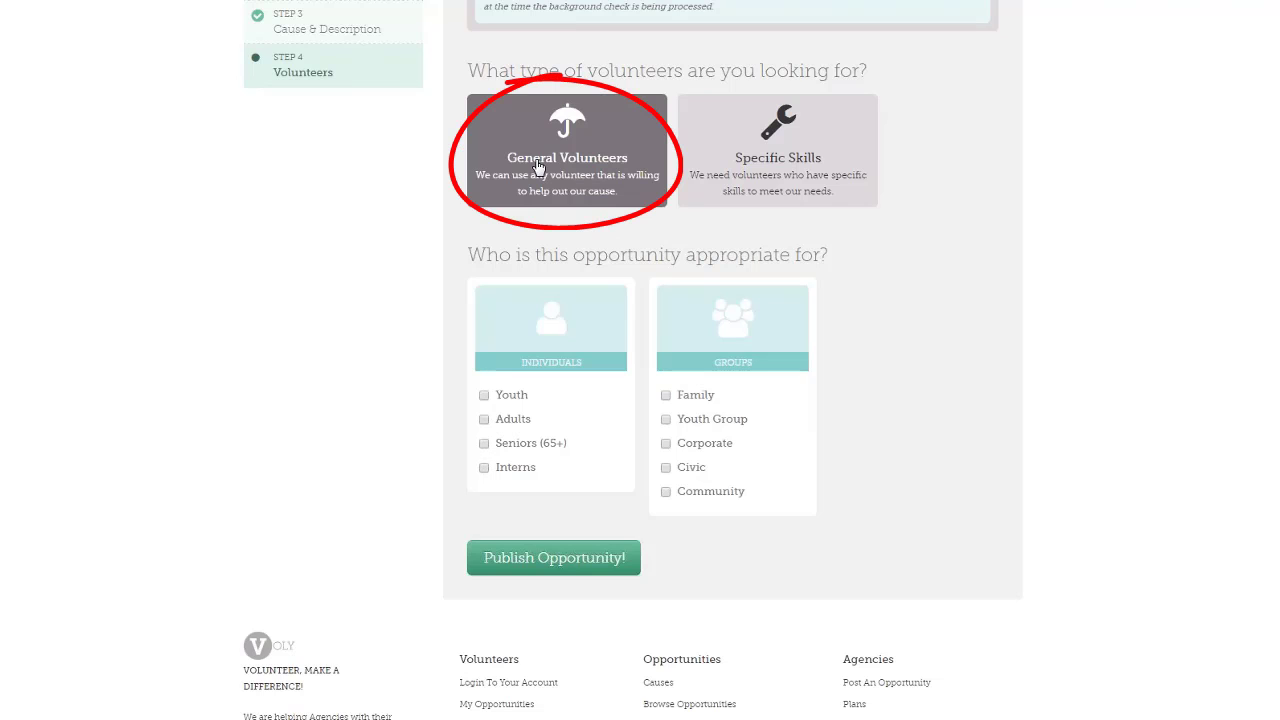
left_click(769, 160)
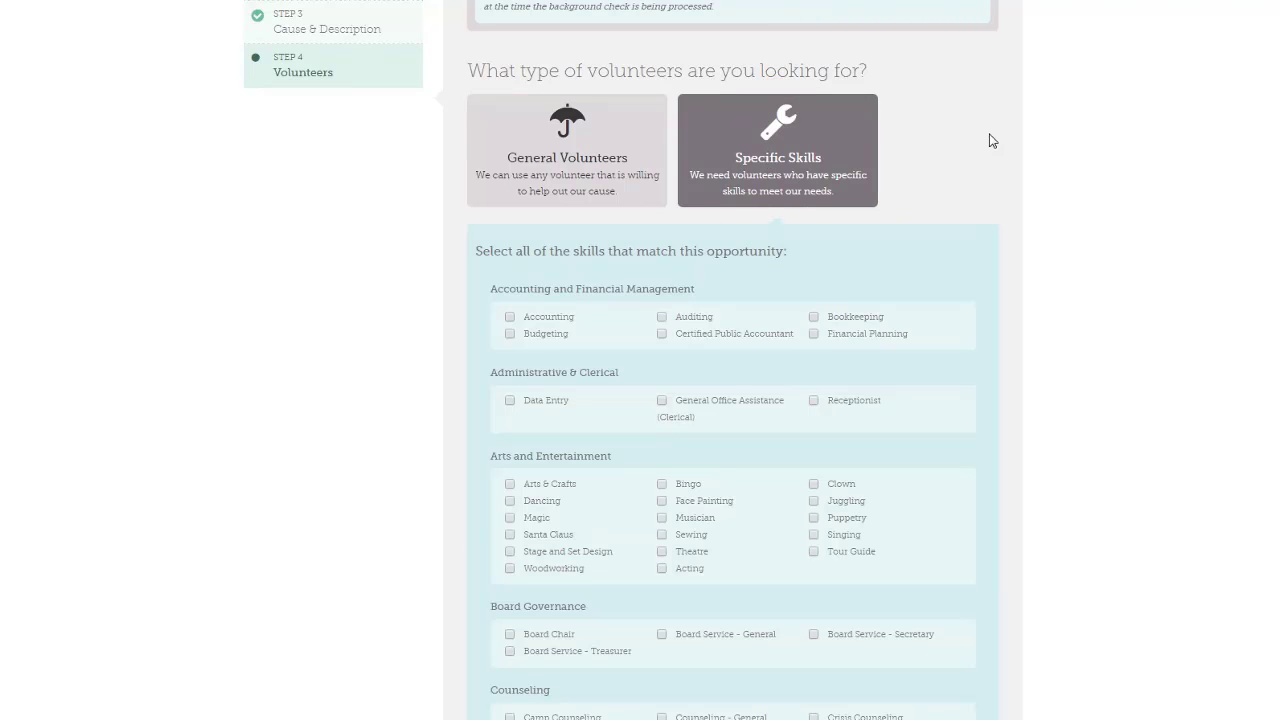
scroll(935, 148, "down", 3)
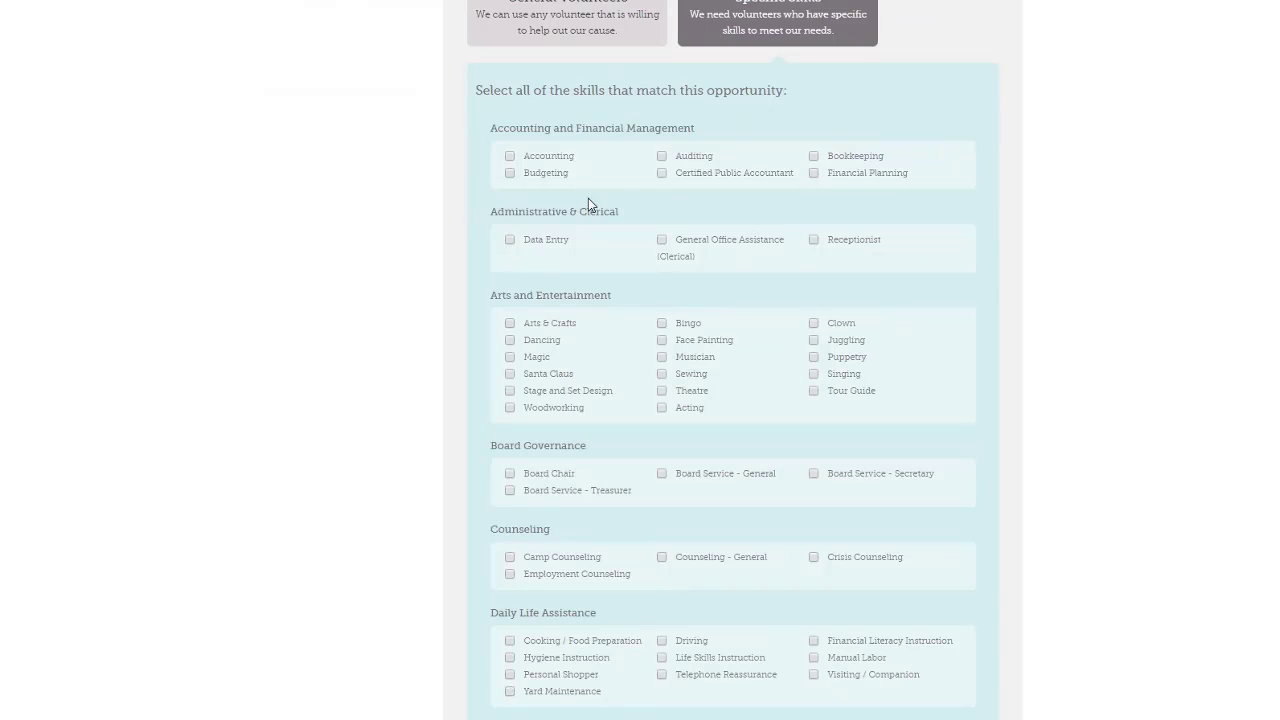
scroll(593, 213, "down", 2)
scroll(593, 212, "down", 3)
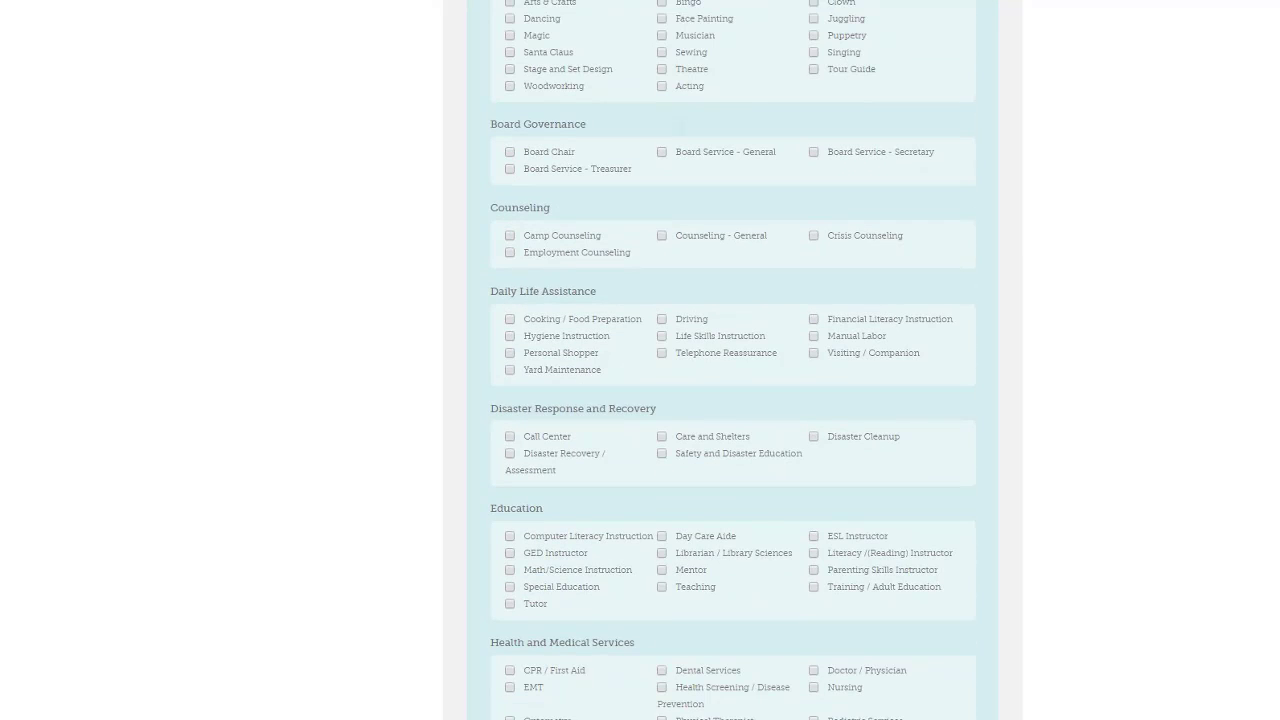
scroll(734, 94, "down", 3)
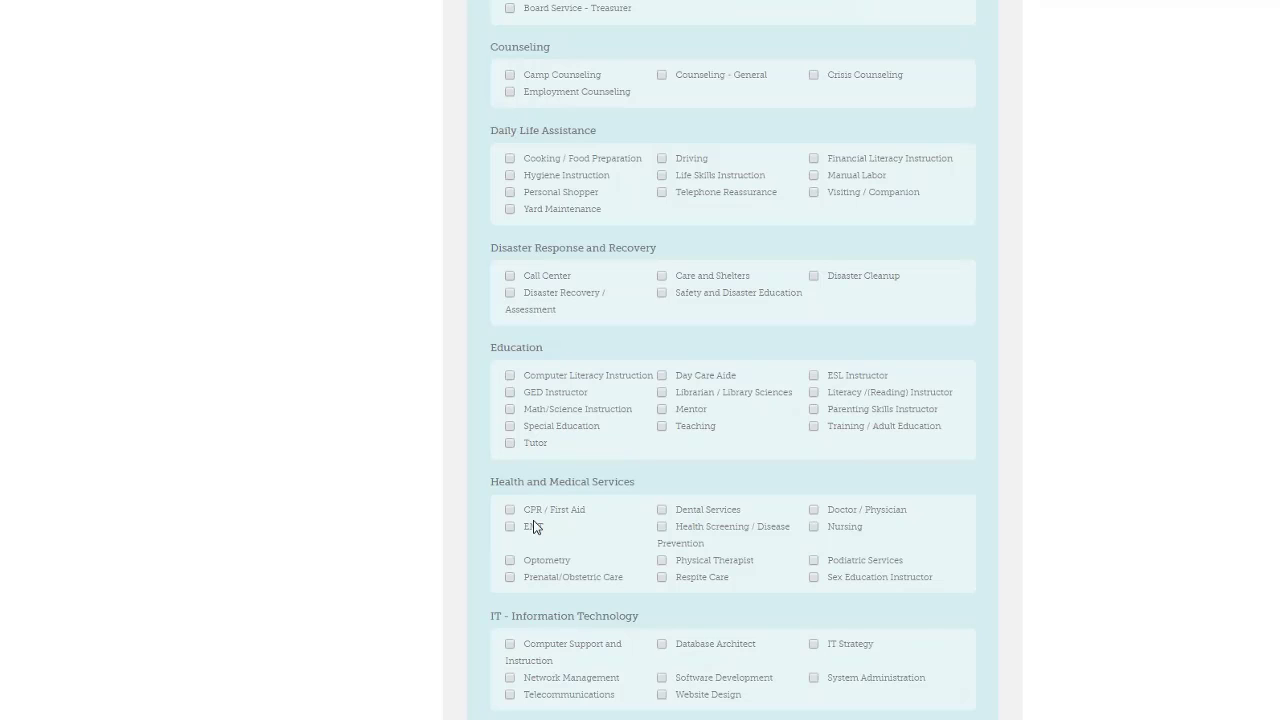
scroll(647, 448, "down", 10)
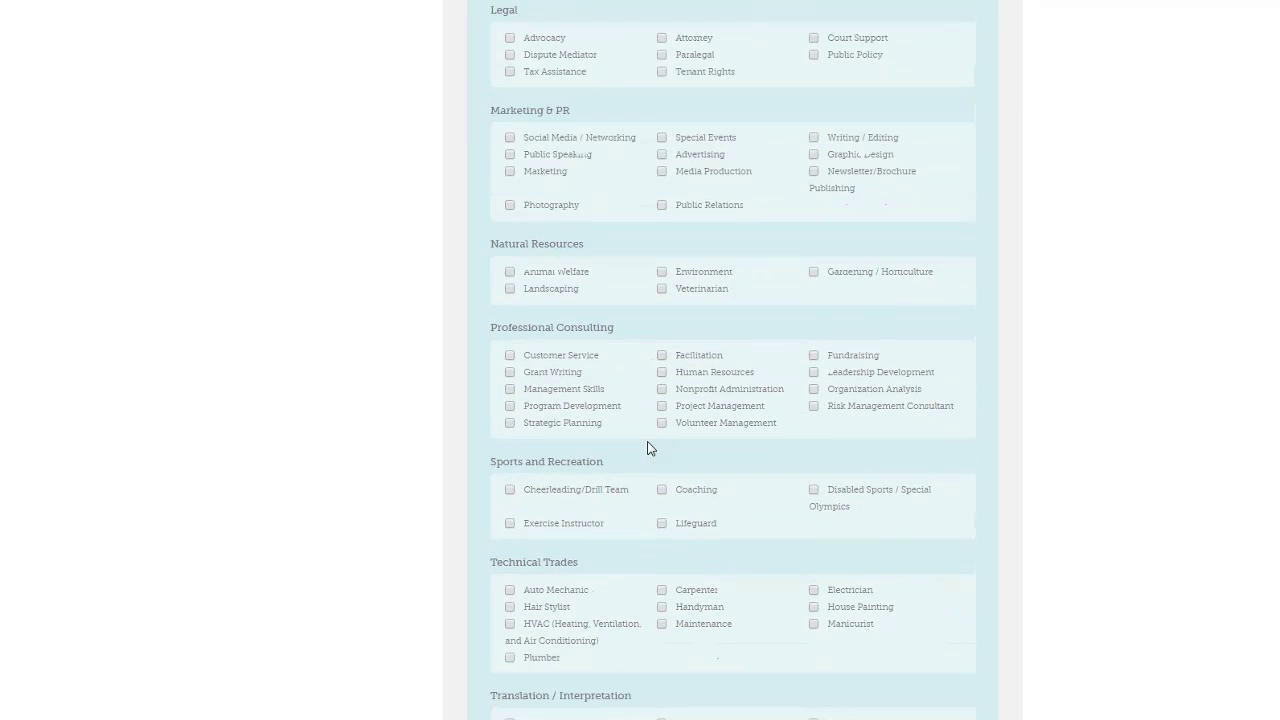
scroll(647, 448, "down", 3)
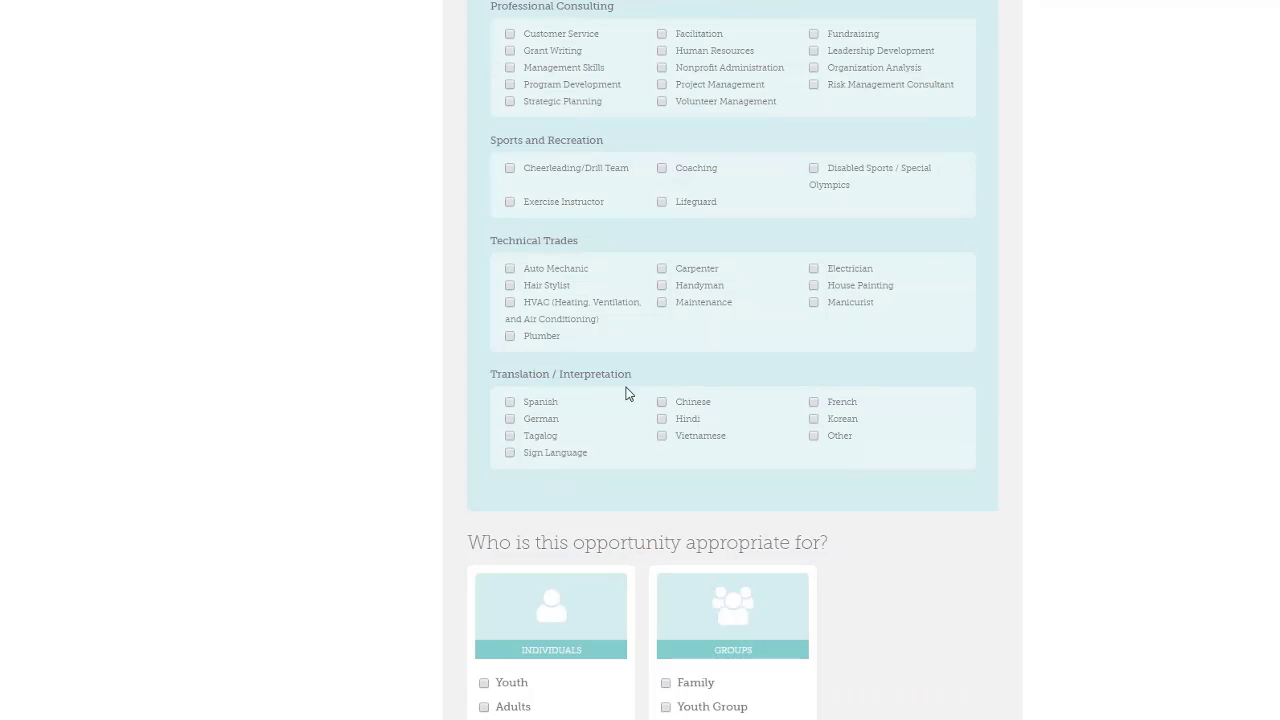
scroll(789, 311, "up", 10)
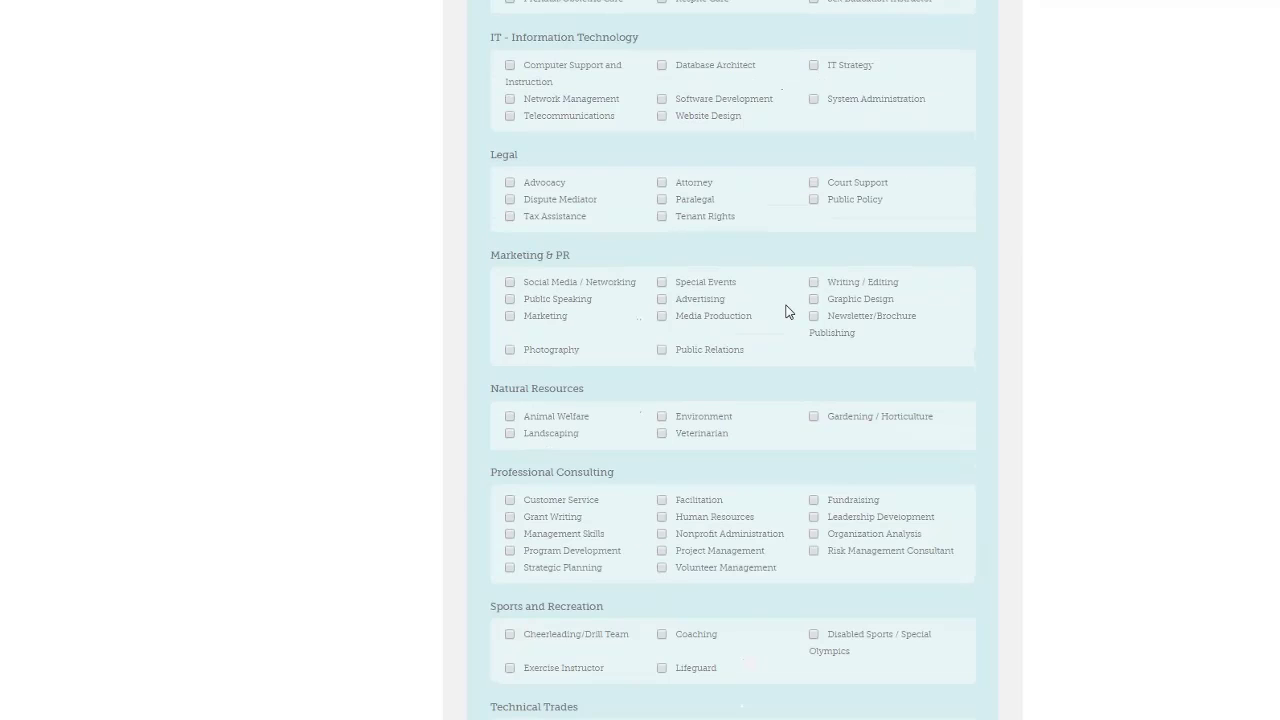
scroll(789, 311, "up", 8)
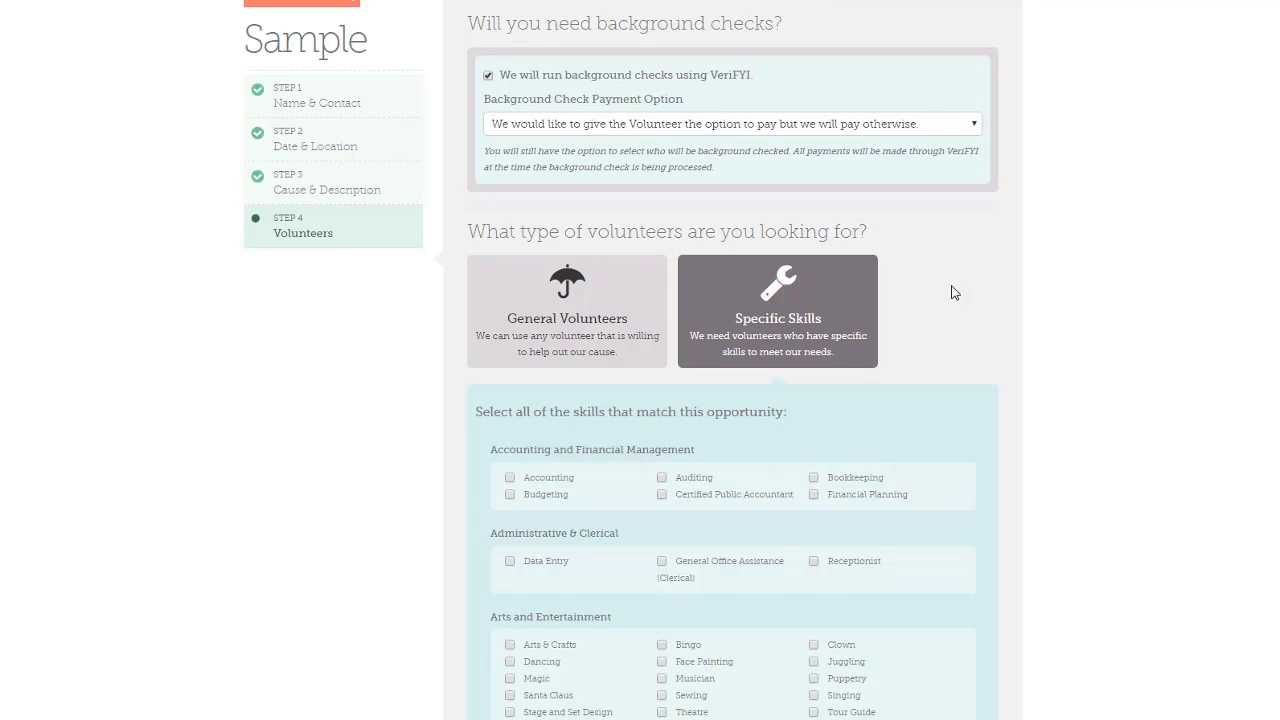
scroll(952, 292, "down", 12)
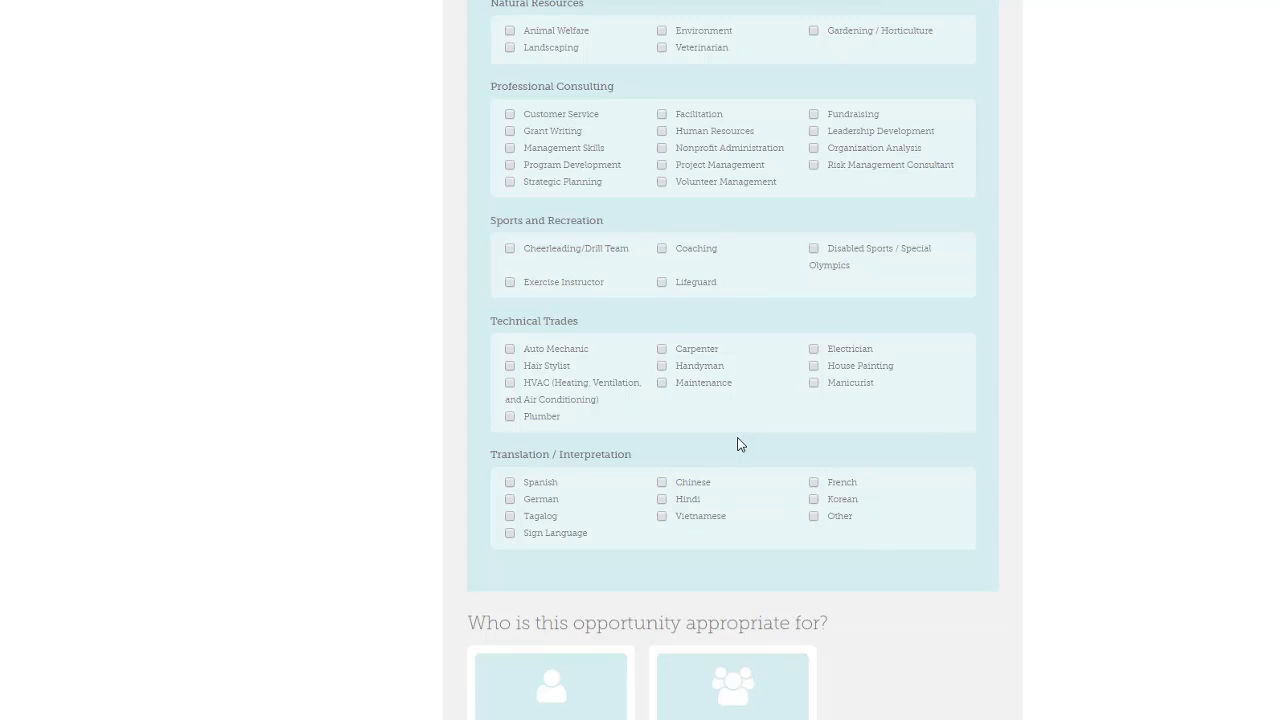
scroll(737, 443, "down", 3)
scroll(902, 330, "down", 2)
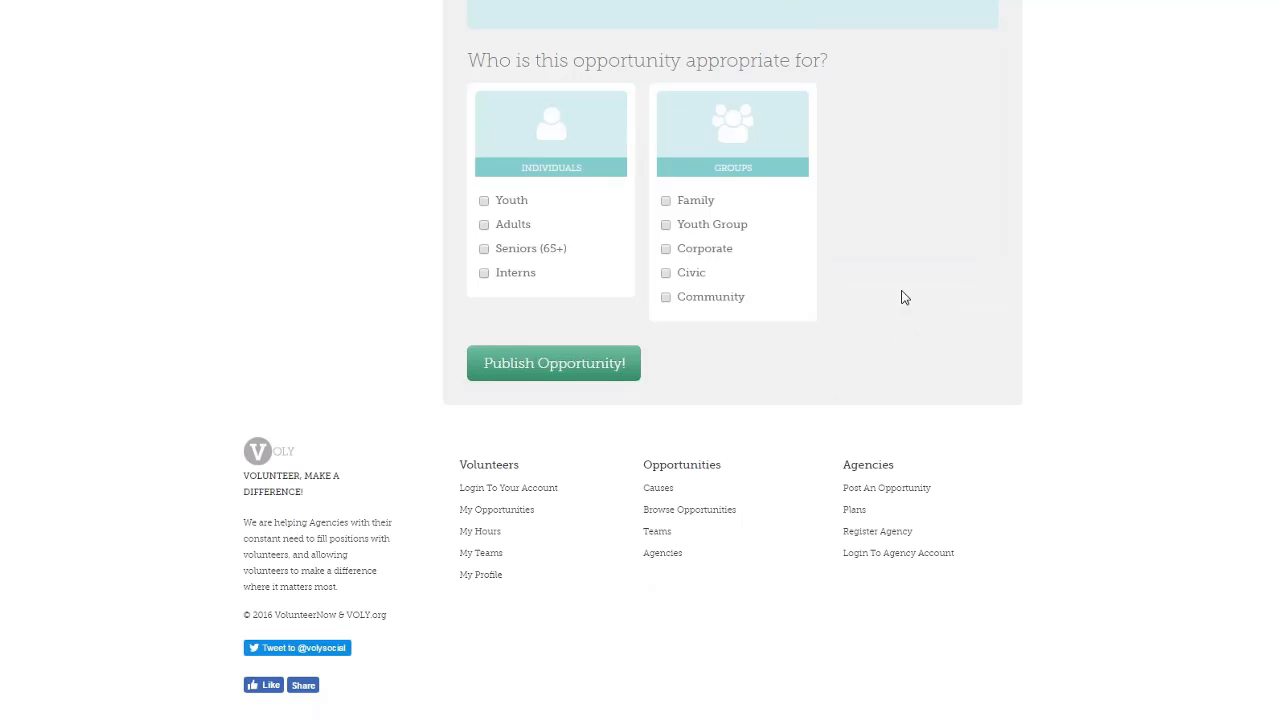
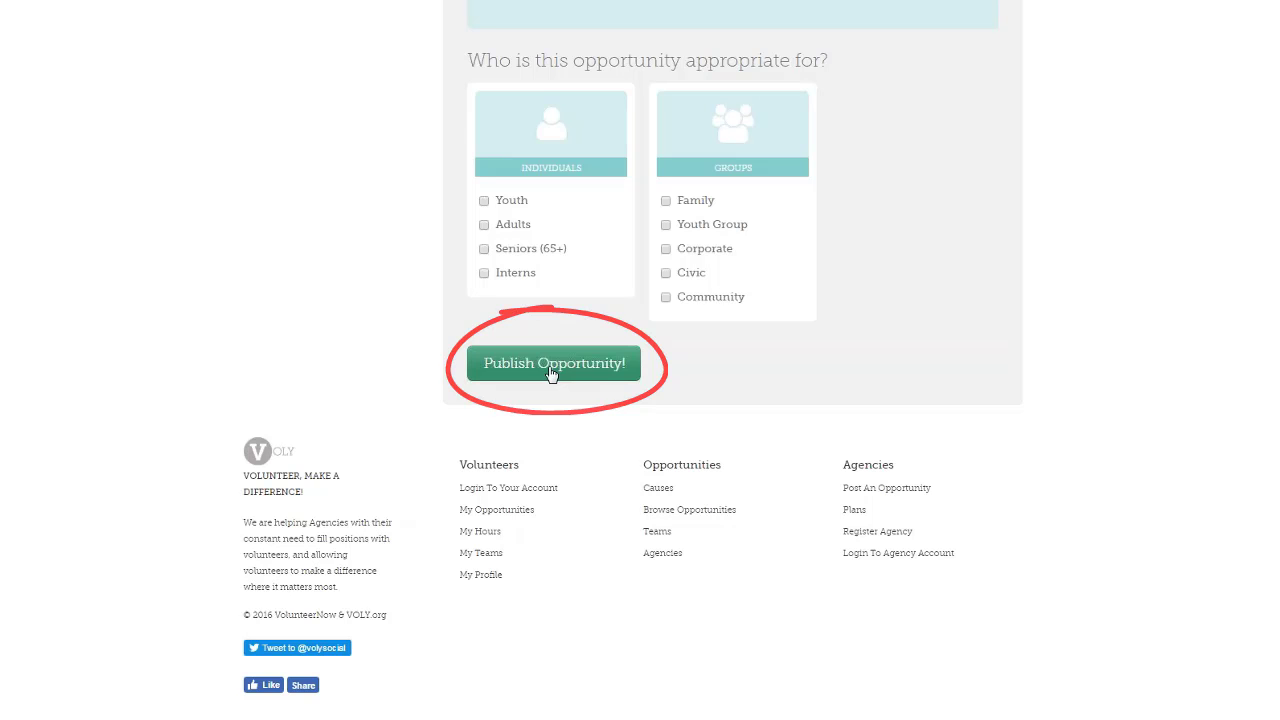
Leave the opportunity form for the Agency Dashboard, showing 263.5 total volunteer hours
scroll(550, 373, "up", 5)
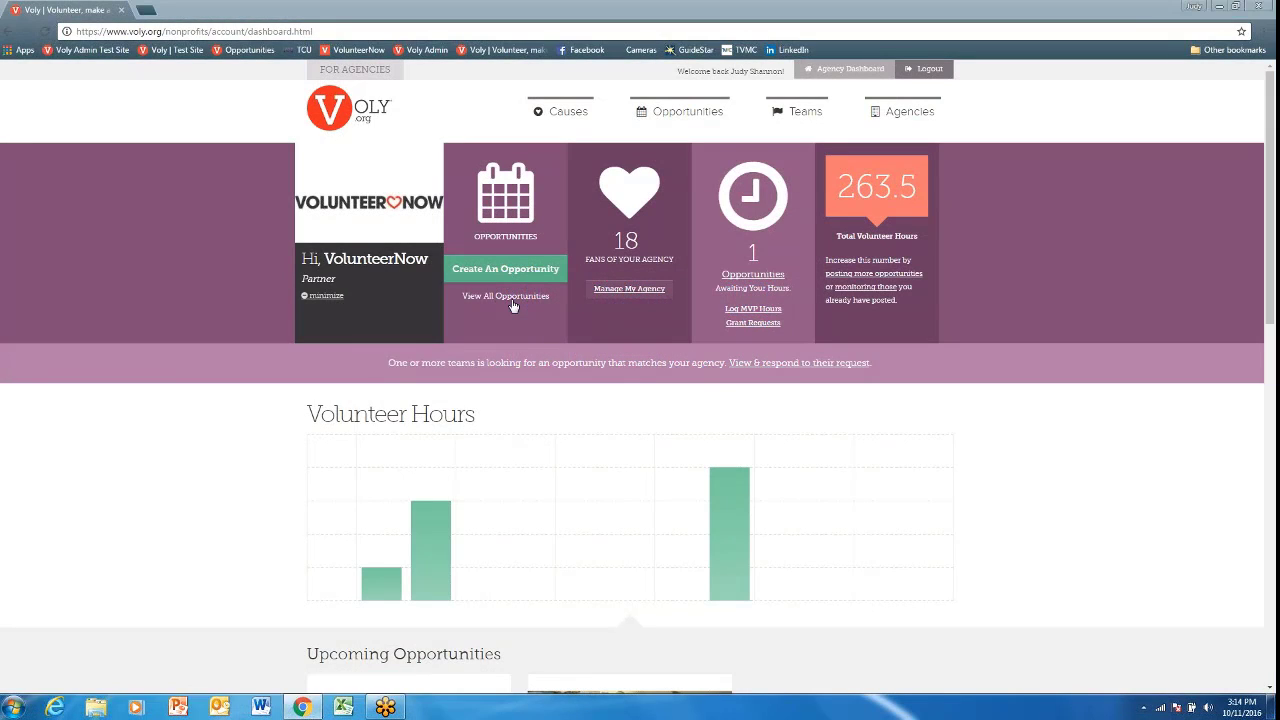
Open Our Opportunities and review its two active opportunities
left_click(510, 298)
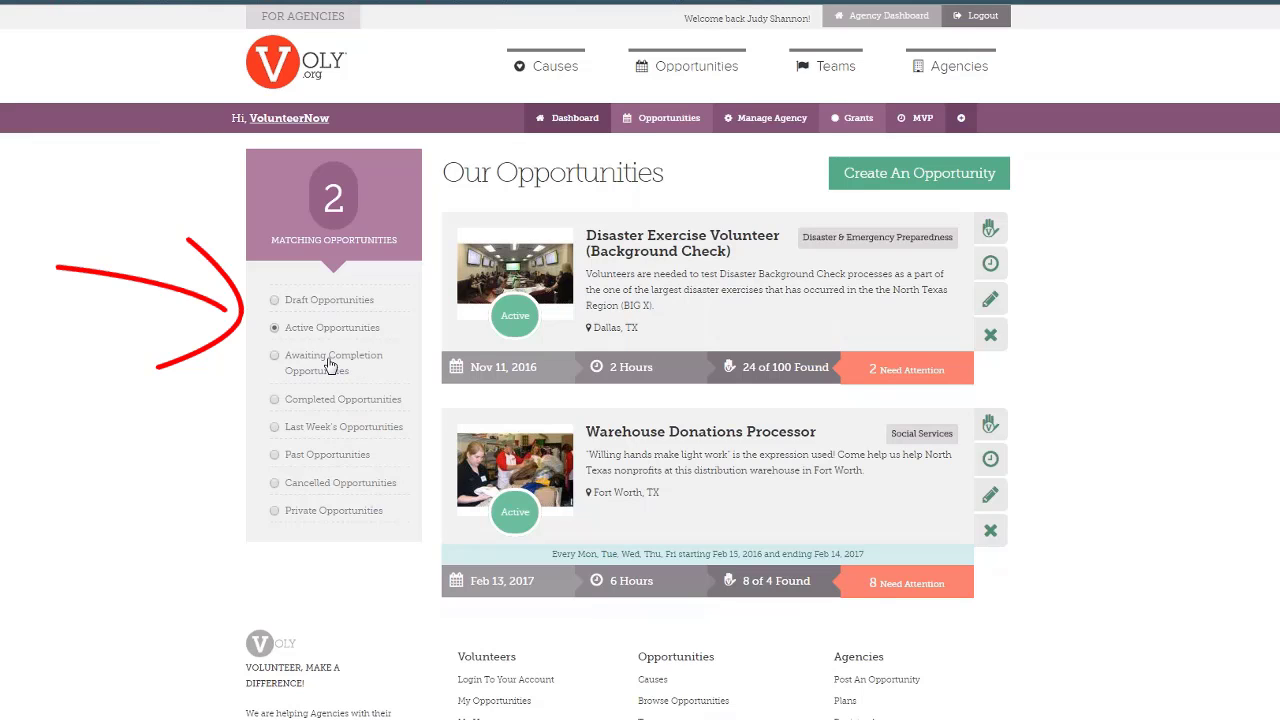
scroll(330, 365, "down", 1)
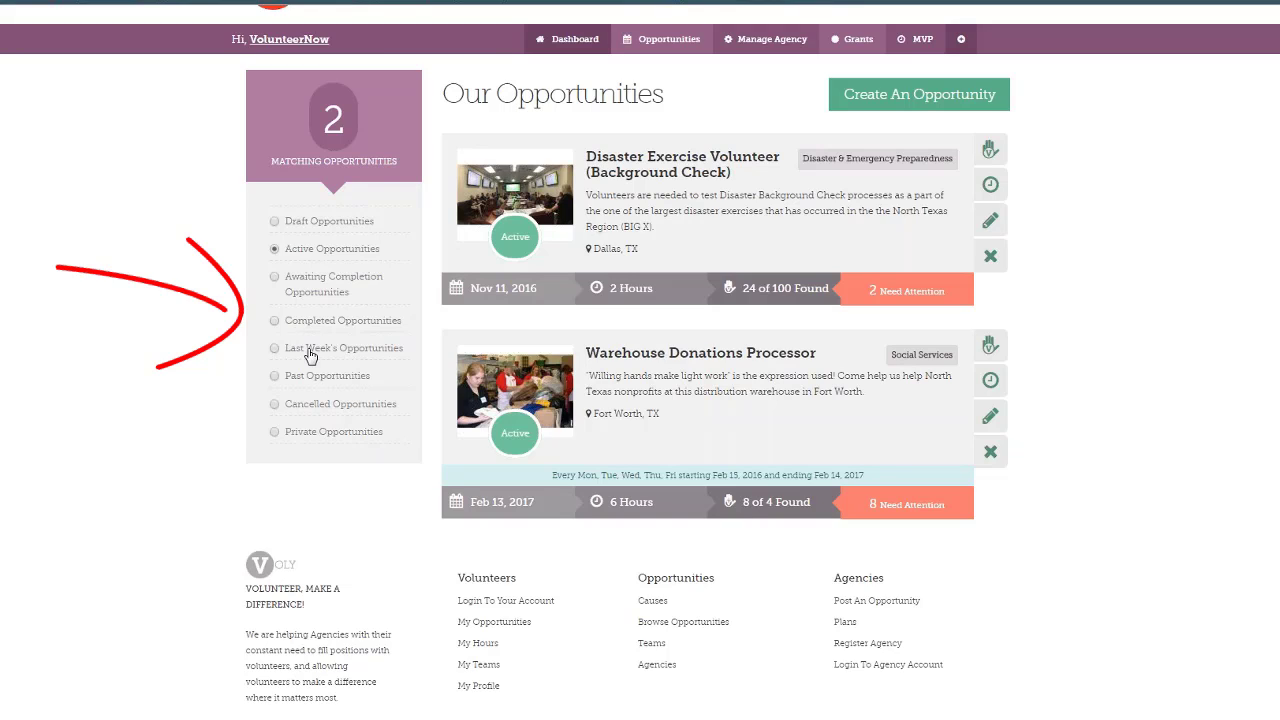
scroll(300, 330, "down", 1)
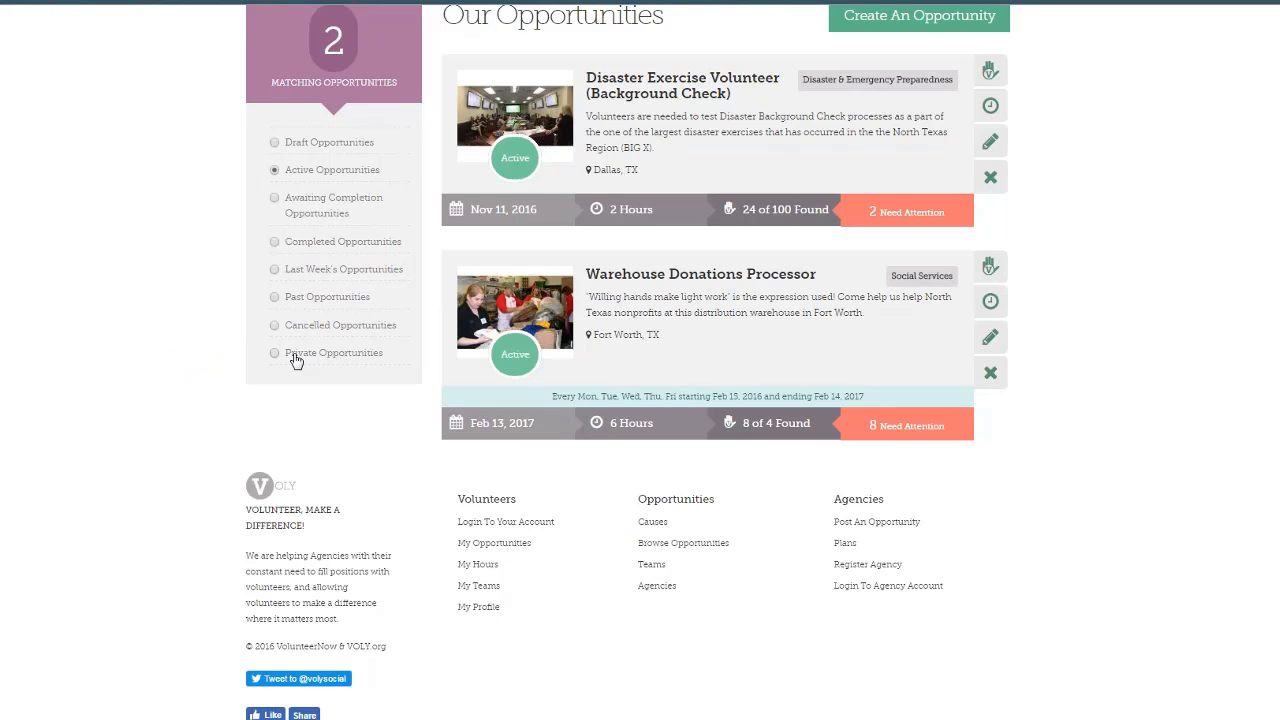
scroll(296, 361, "up", 1)
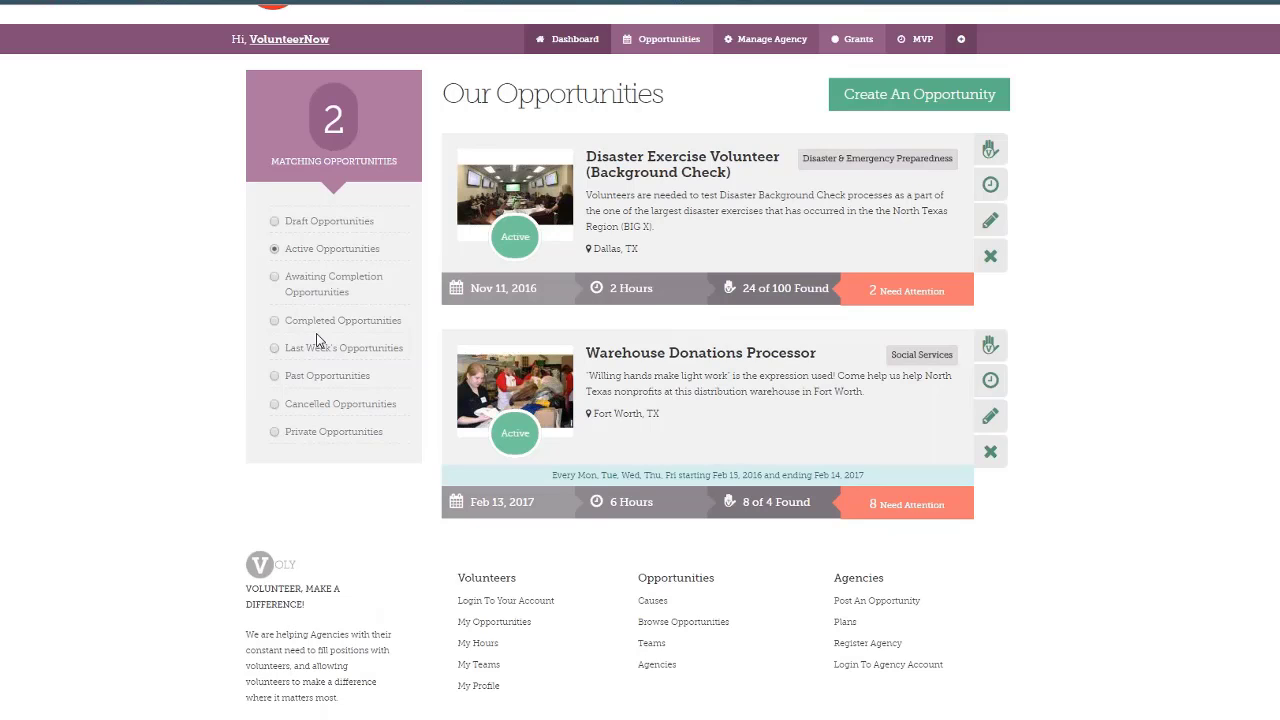
Filter to Past Opportunities and open 'Join our Voly Troop!' (Jun 06, 2015) for editing
left_click(326, 375)
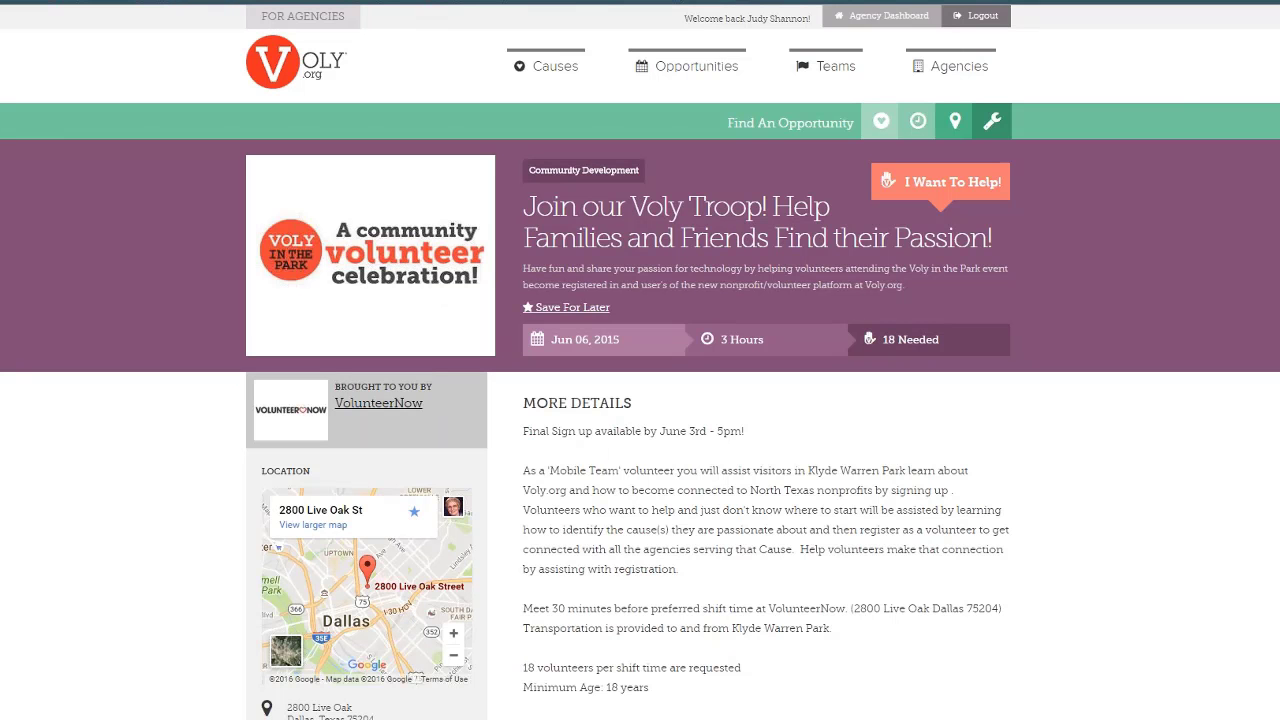
scroll(640, 400, "down", 2)
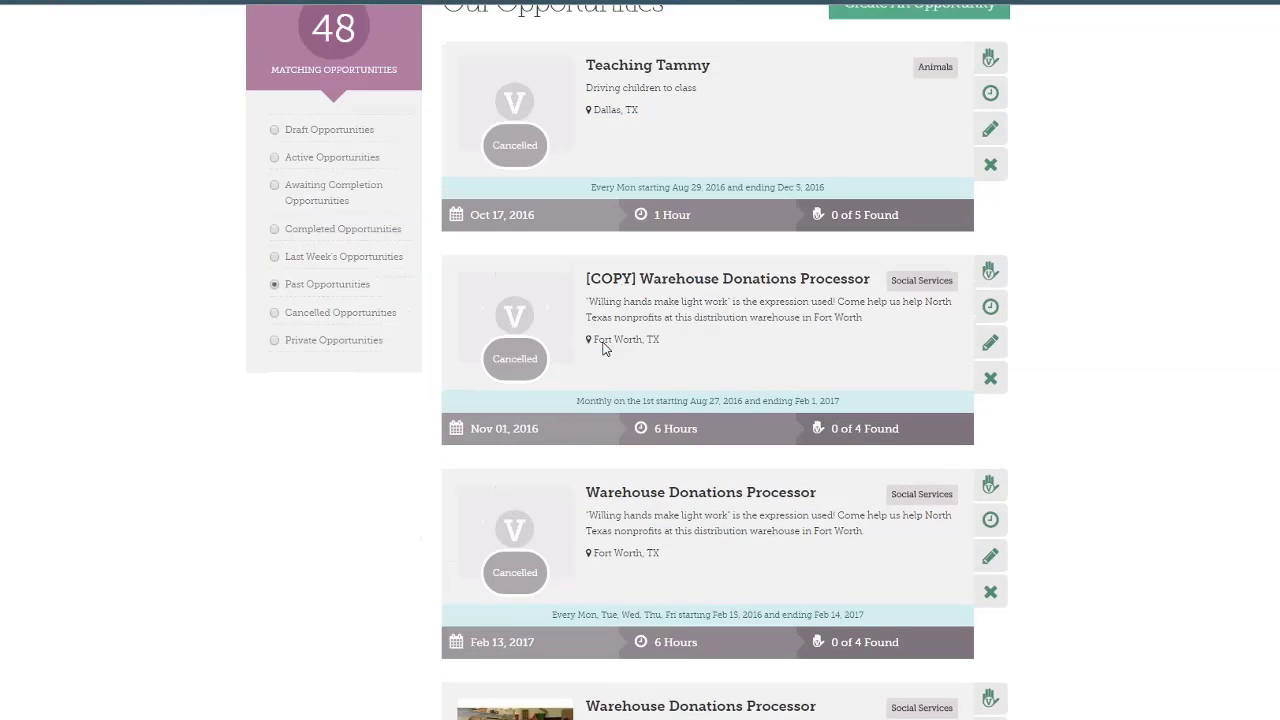
scroll(708, 400, "down", 3)
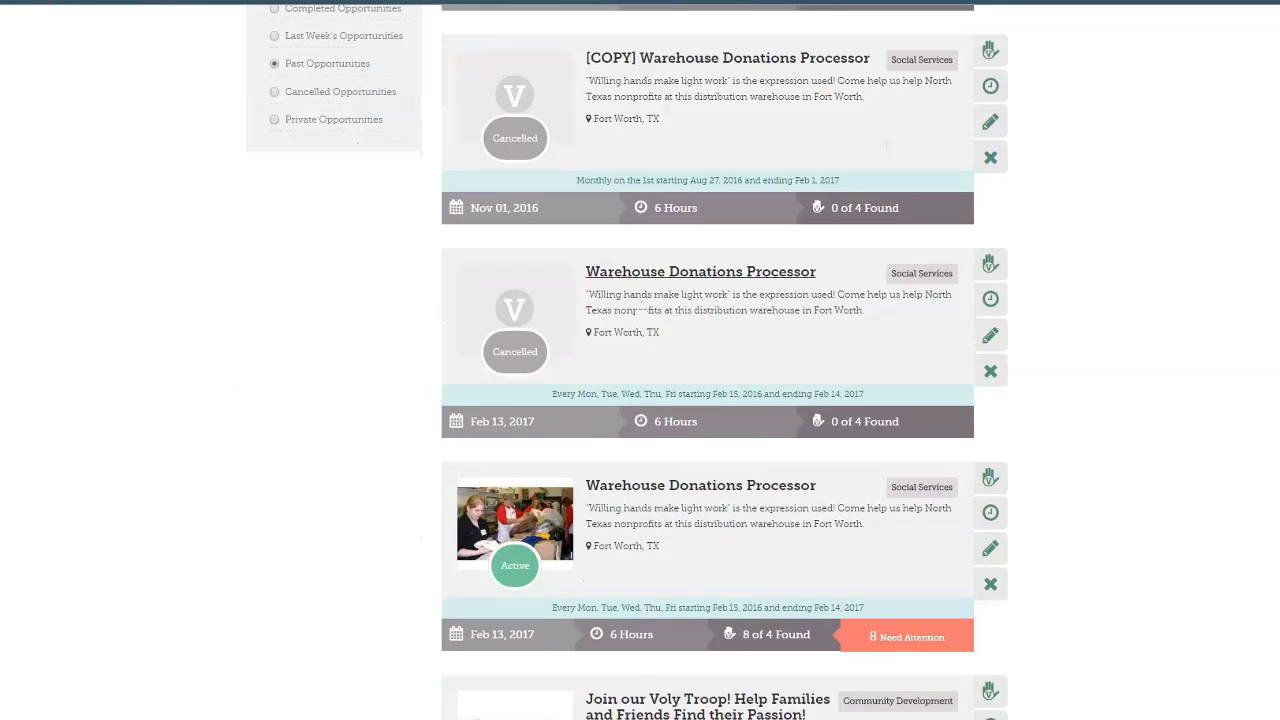
scroll(657, 448, "down", 1)
scroll(657, 448, "down", 3)
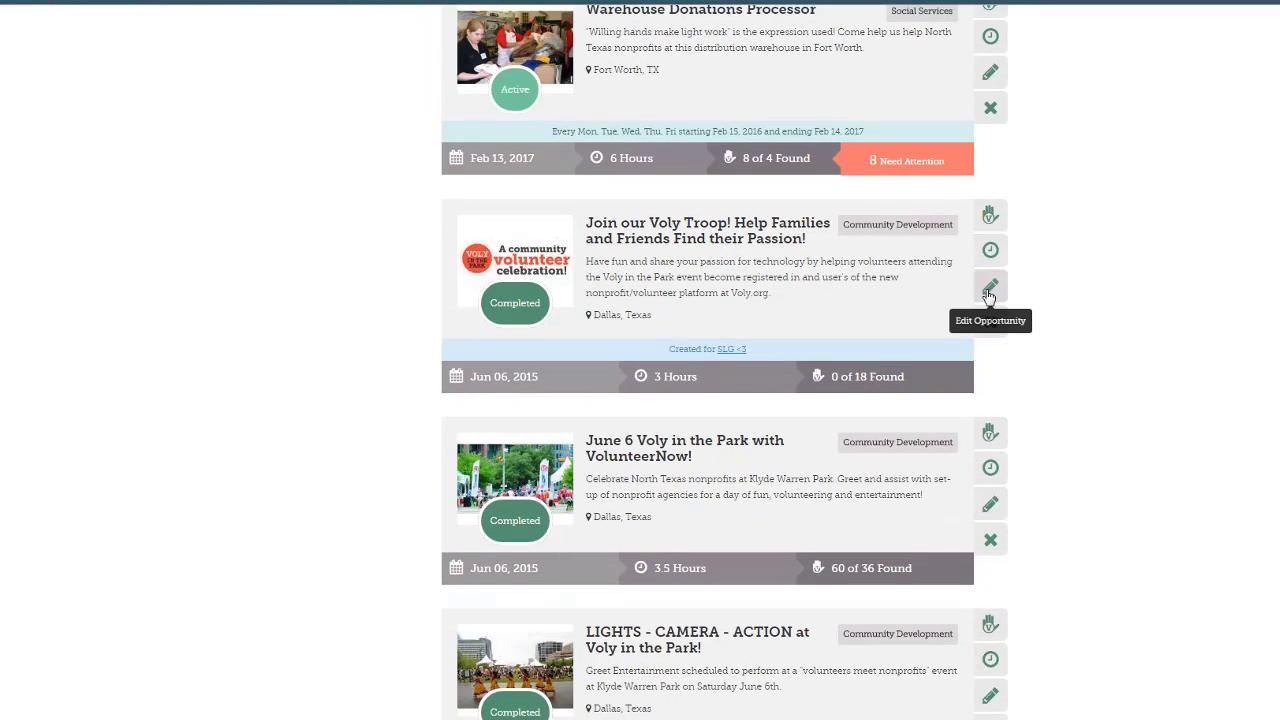
left_click(988, 290)
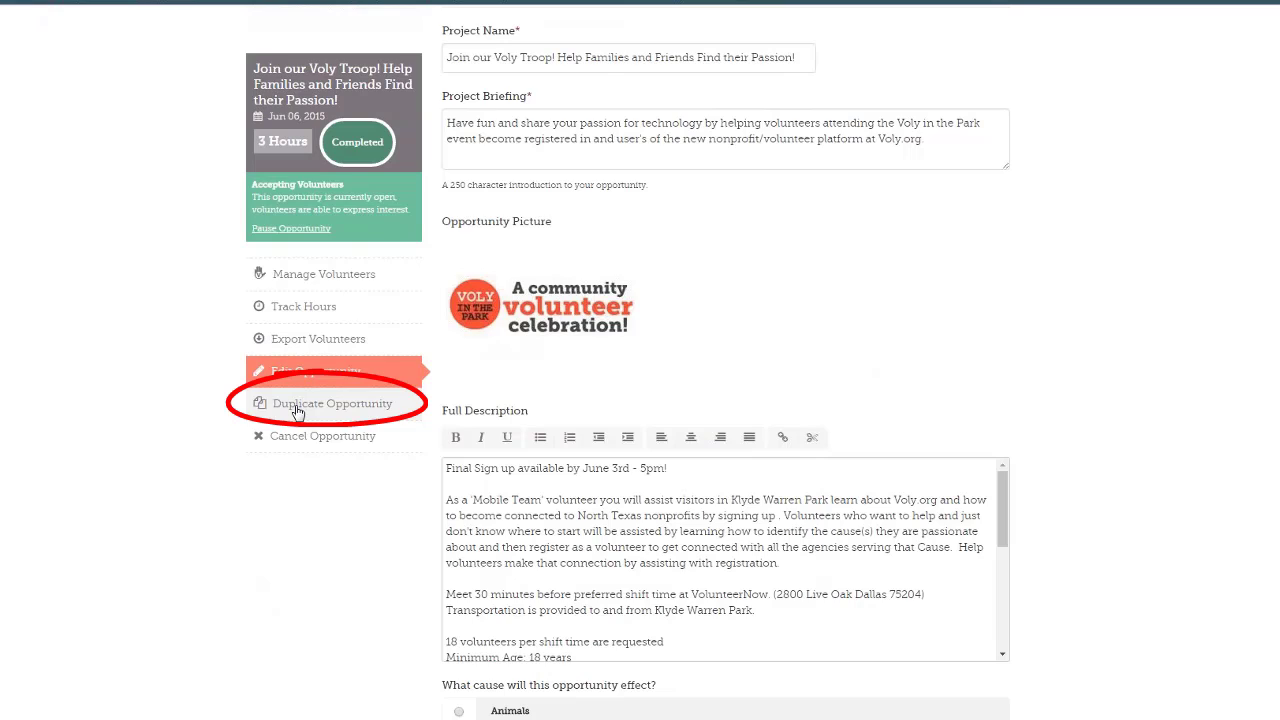
Duplicate 'Join our Voly Troop!', delete the '[COPY] ' prefix from its project name, and save
left_click(297, 405)
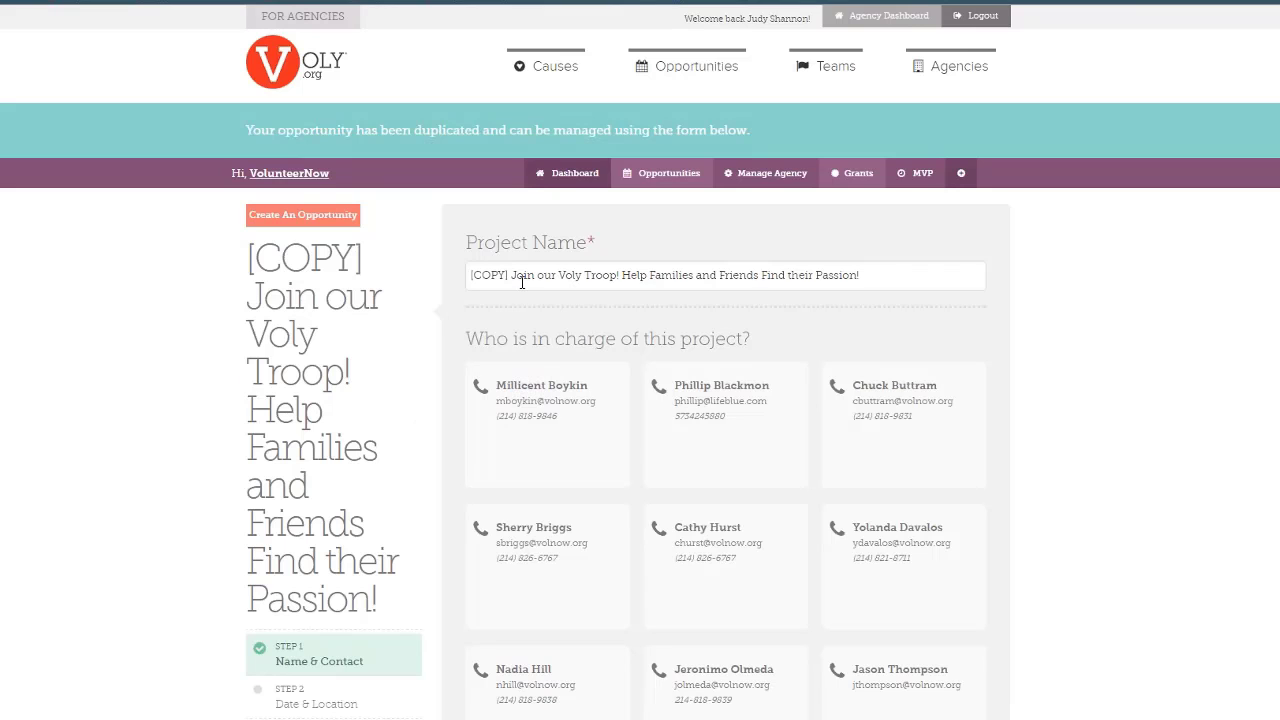
left_click_drag(511, 277, 461, 280)
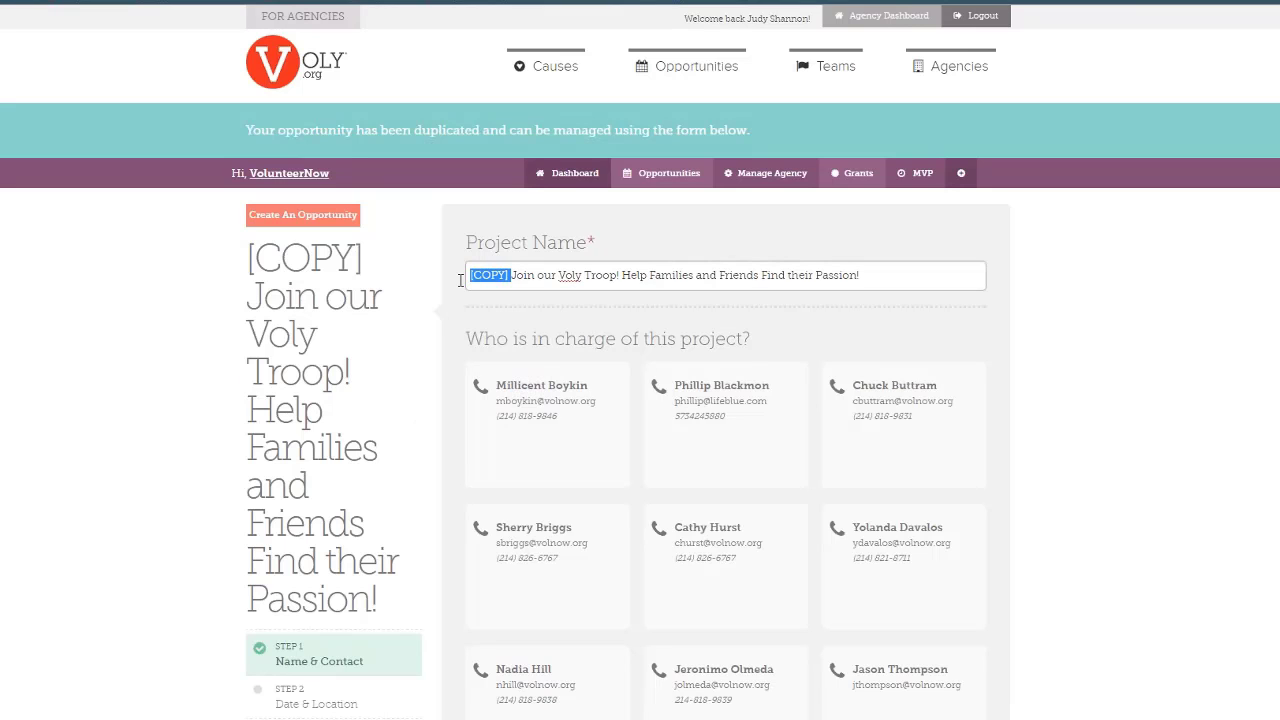
key("BackSpace")
scroll(555, 537, "down", 7)
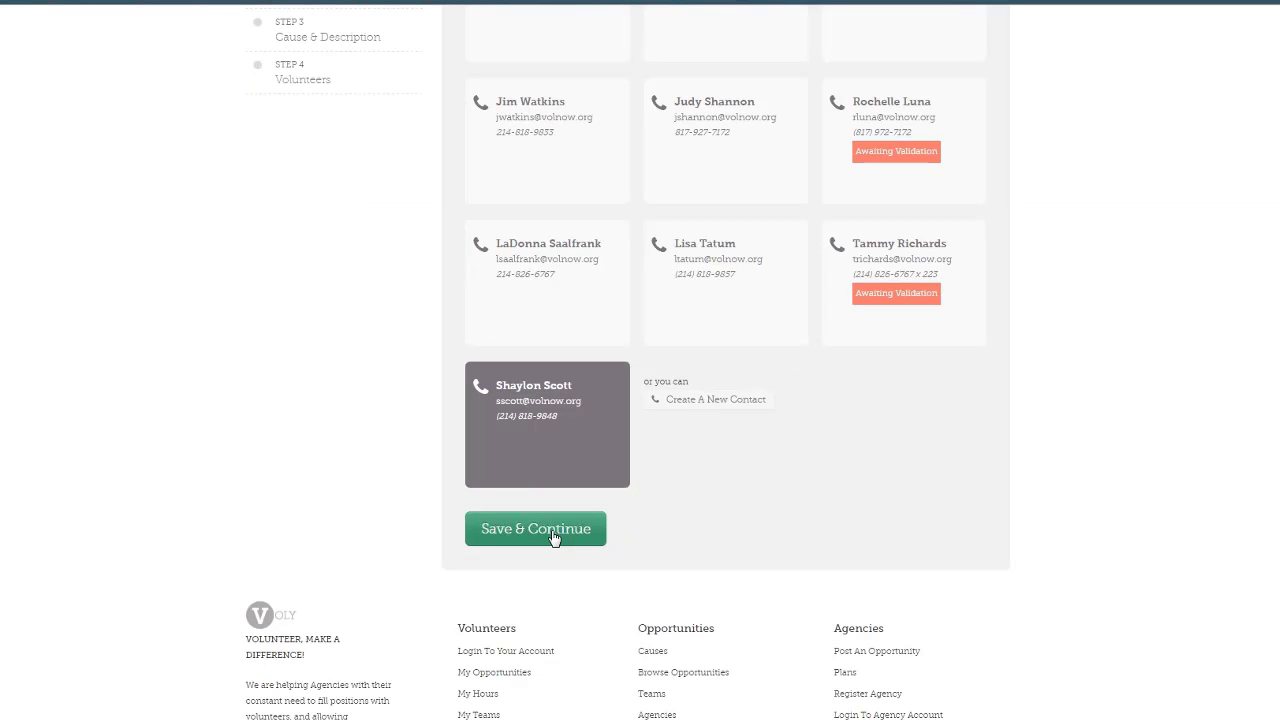
left_click(555, 537)
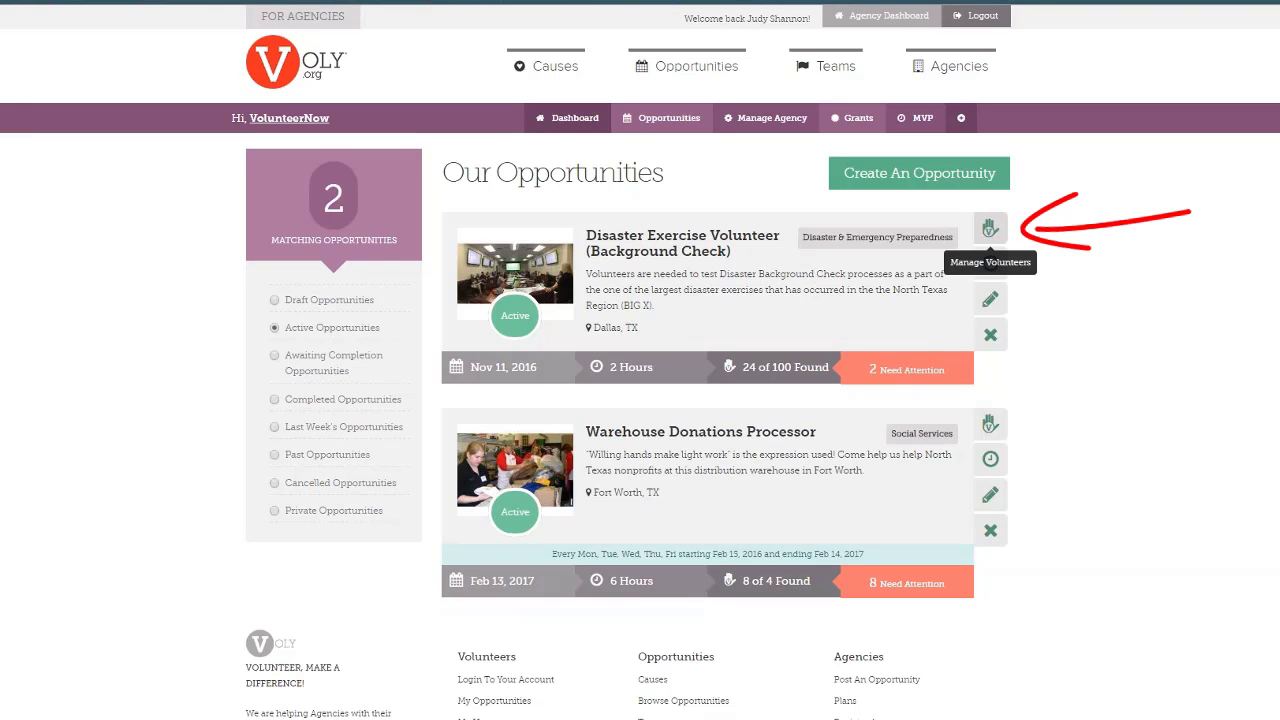
Open Manage Volunteers for Disaster Exercise Volunteer, showing 22 of 100 volunteers approved
left_click(990, 228)
scroll(1043, 241, "down", 1)
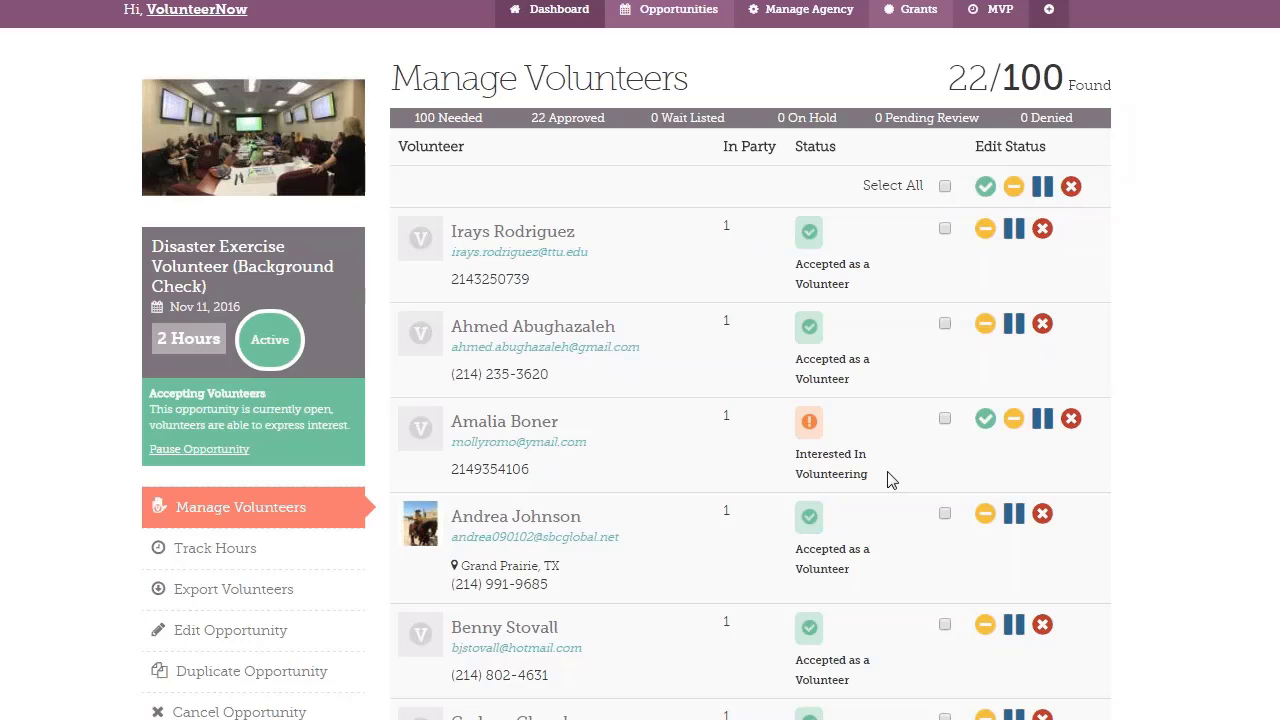
Preview the Hold, Waitlist and Deny panels on volunteer rows without changing anyone's status
left_click(1012, 424)
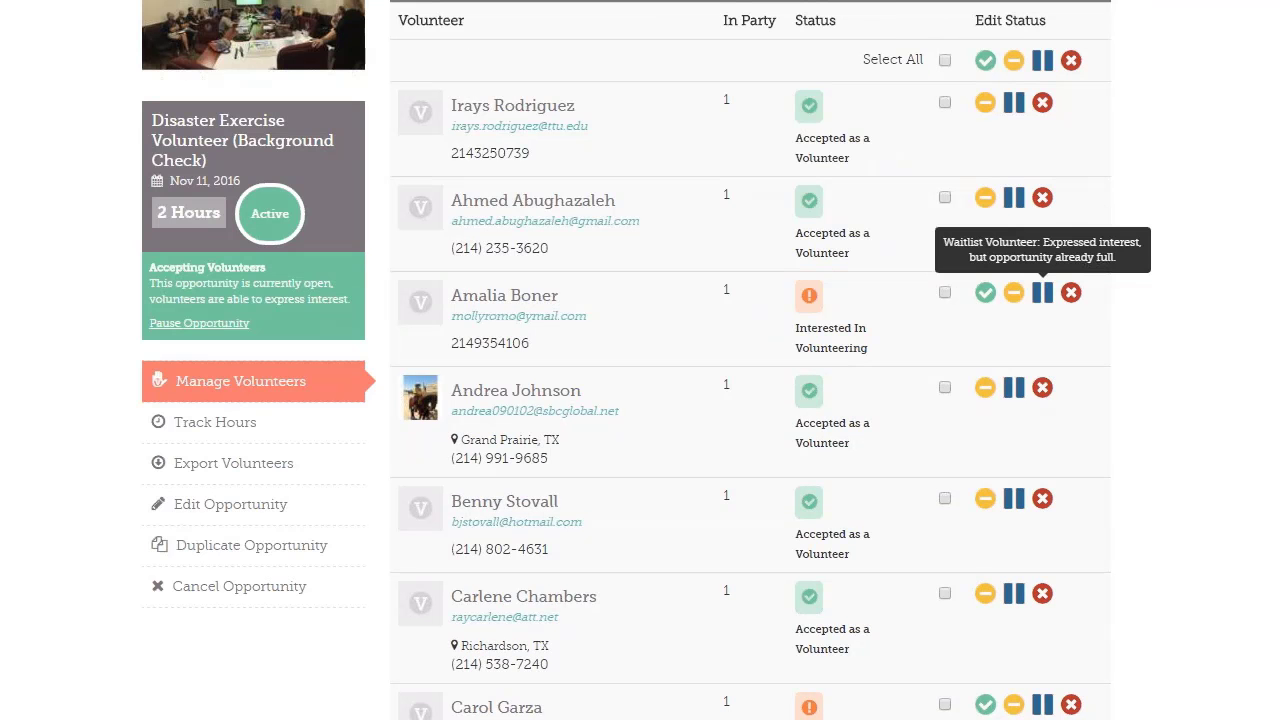
left_click(1042, 292)
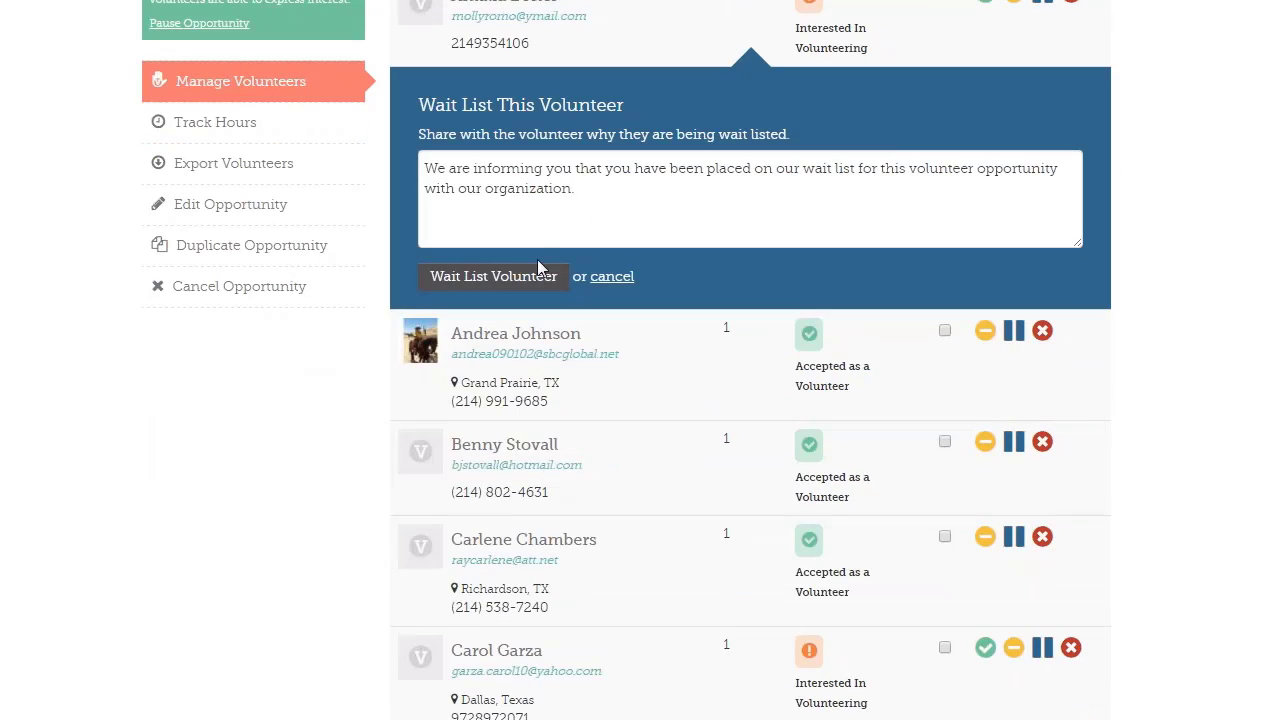
left_click(618, 278)
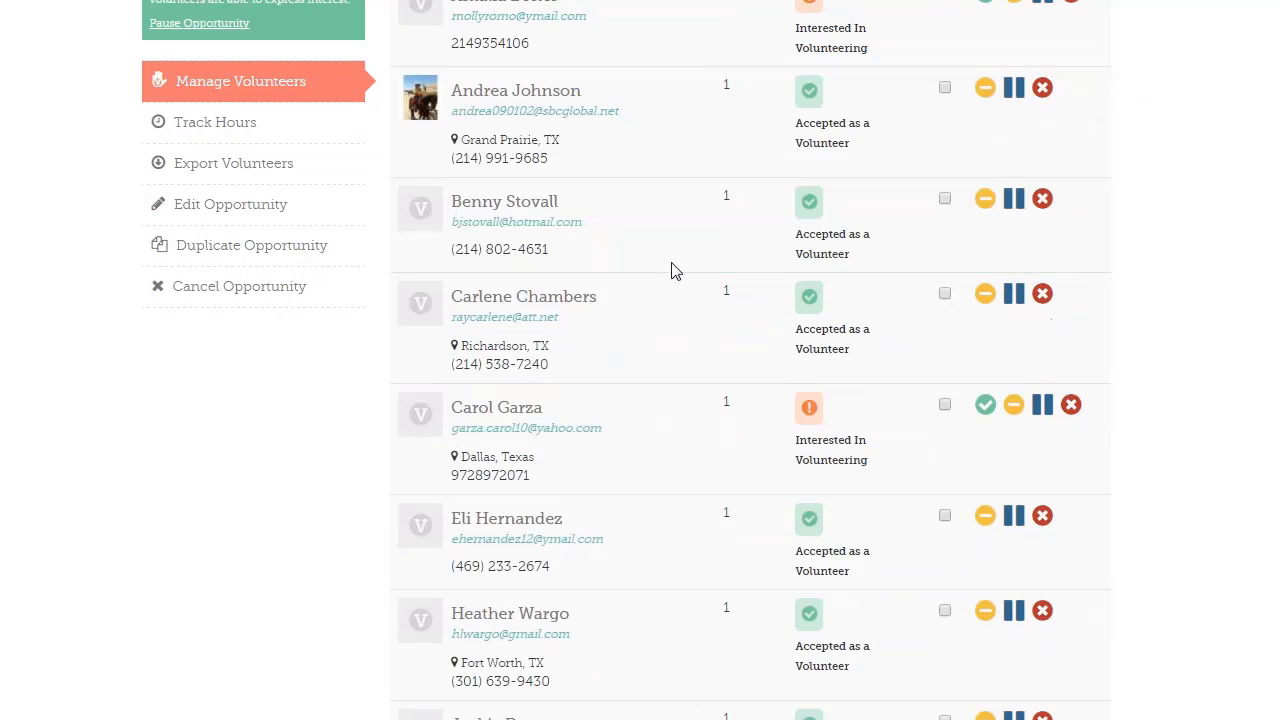
left_click(1043, 93)
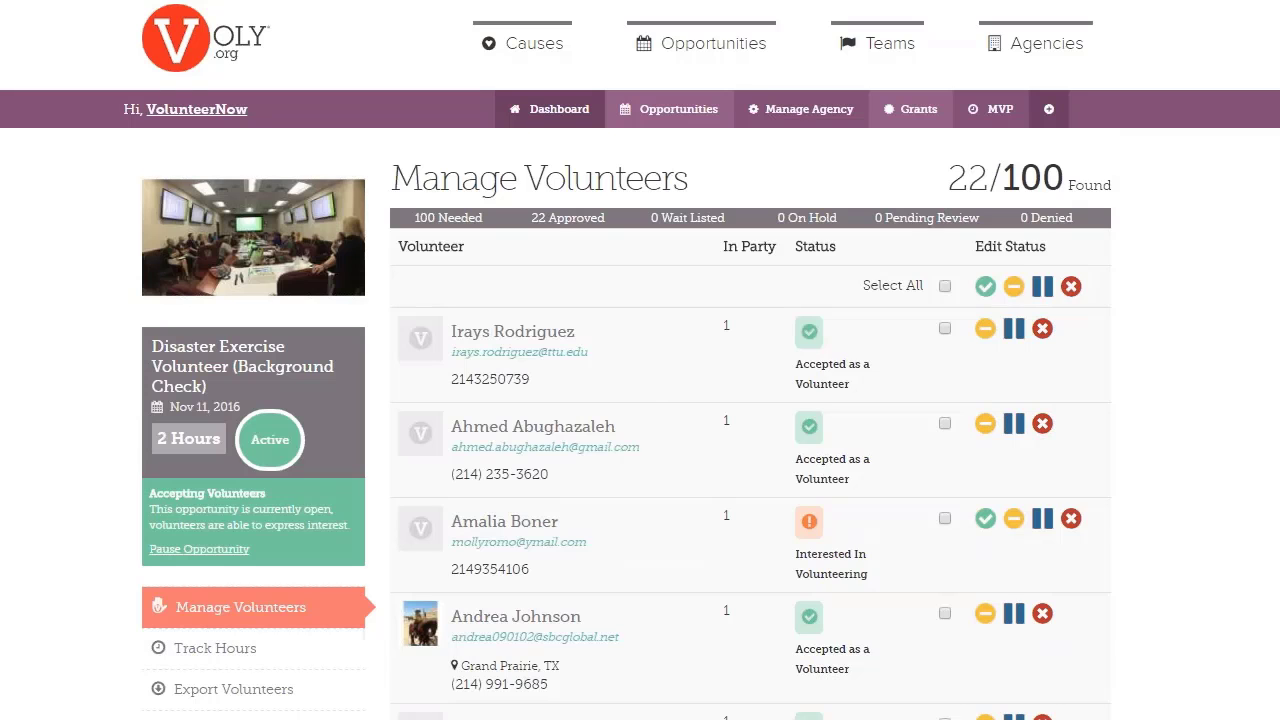
scroll(654, 408, "down", 2)
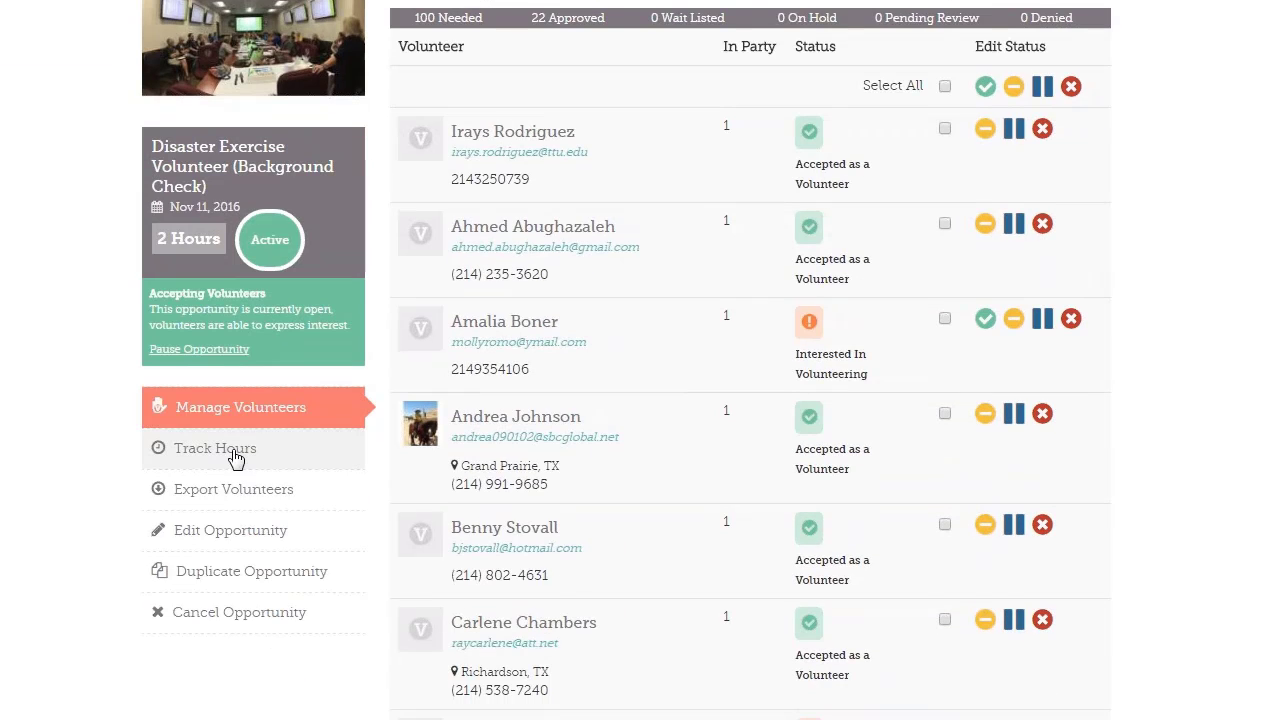
Open Track Hours and mark the second listed volunteer as attended
left_click(215, 448)
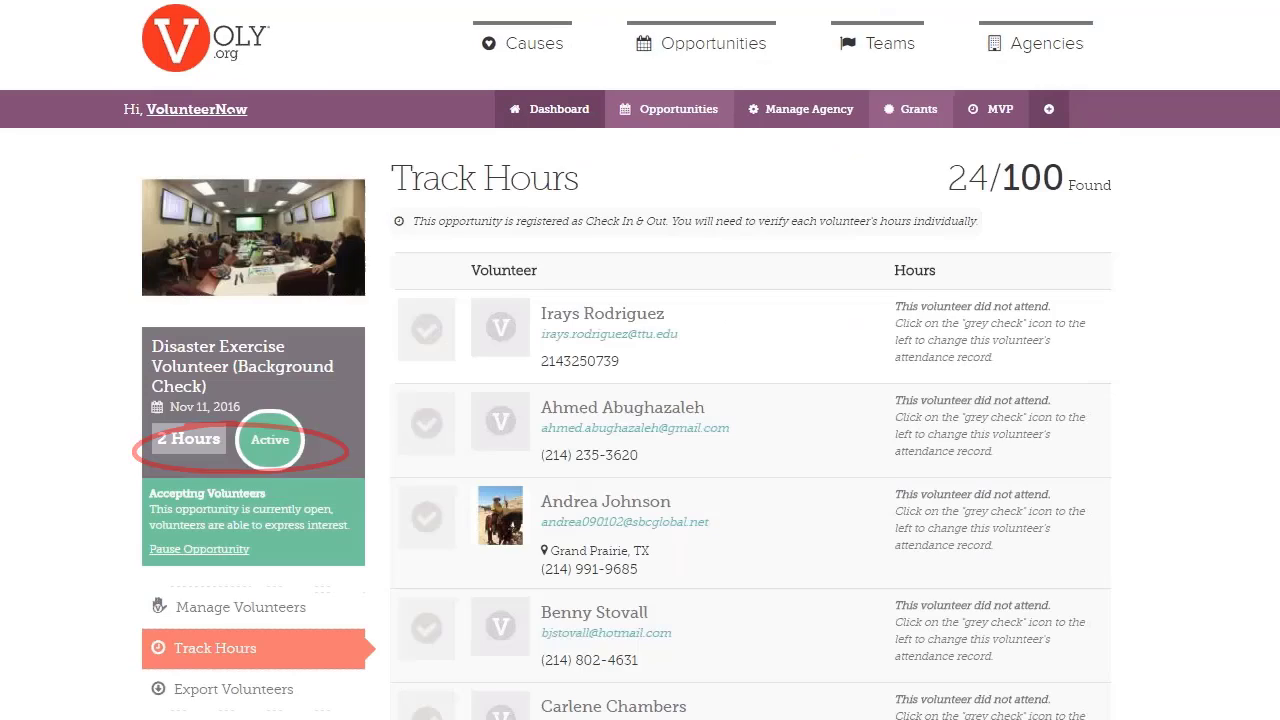
scroll(757, 326, "down", 1)
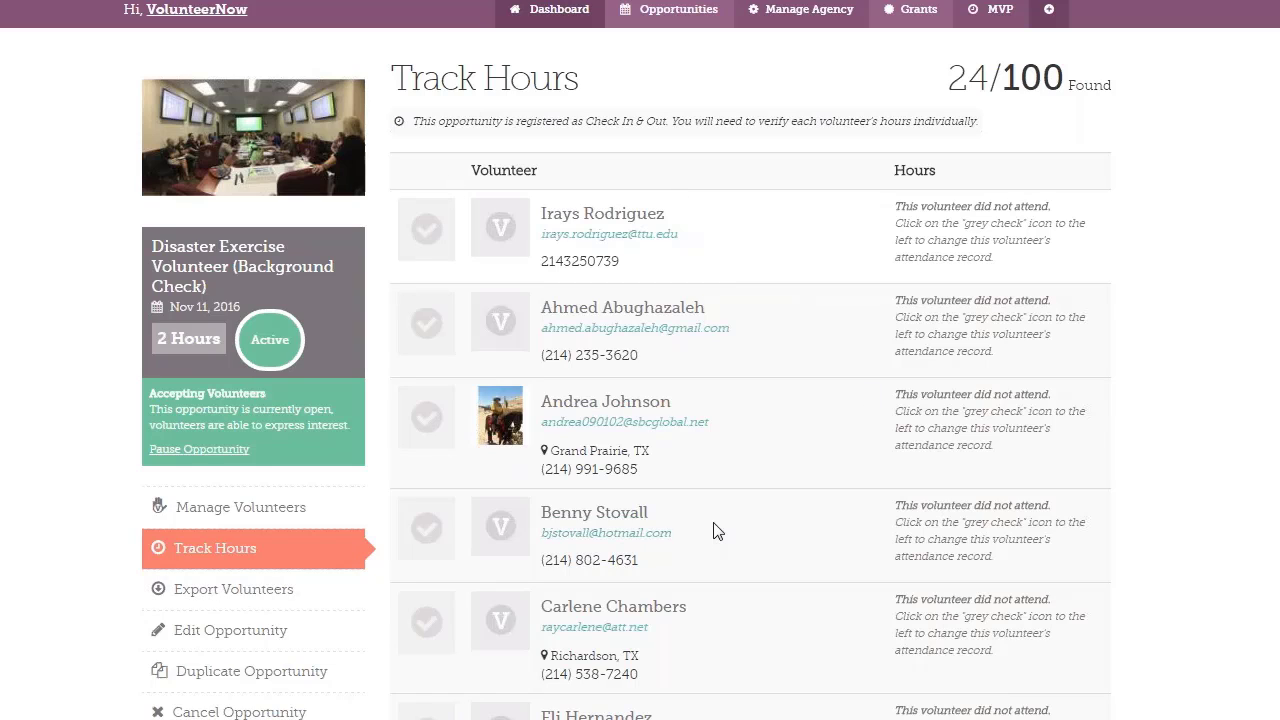
left_click(428, 330)
scroll(829, 435, "up", 1)
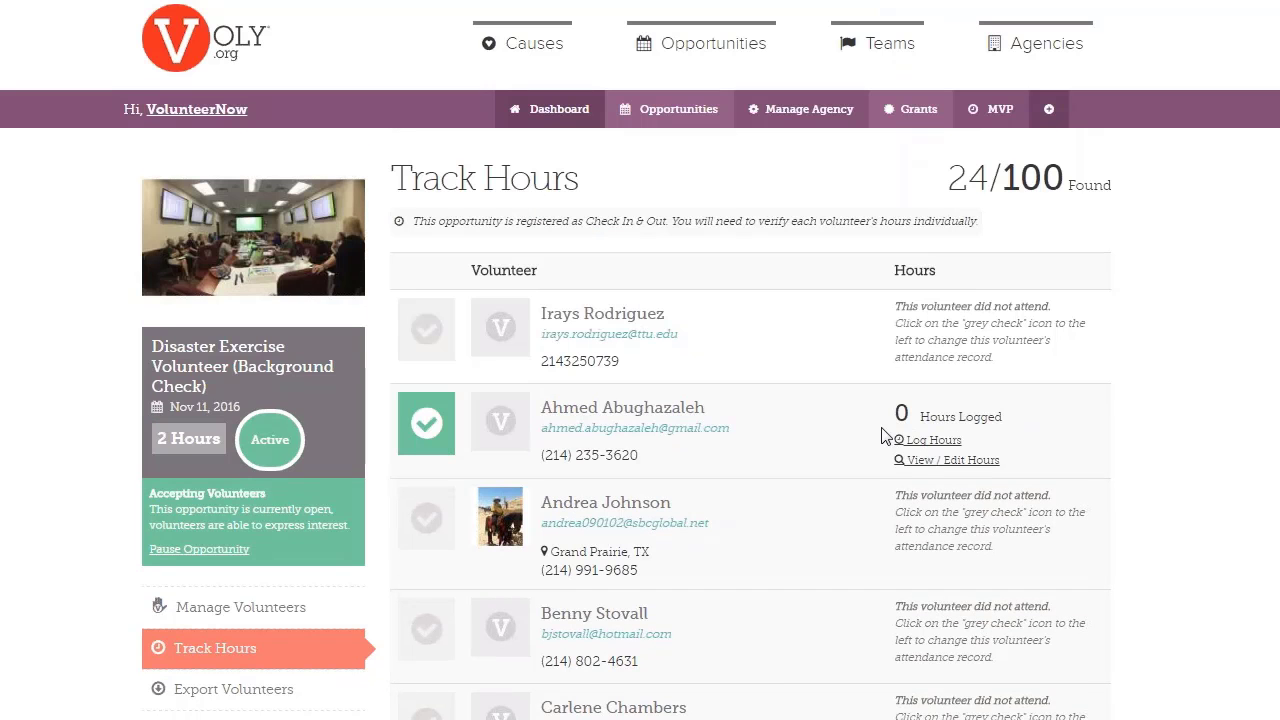
Enter 5 hours in the attended volunteer's Log Hours form, then close it unsaved
left_click(928, 440)
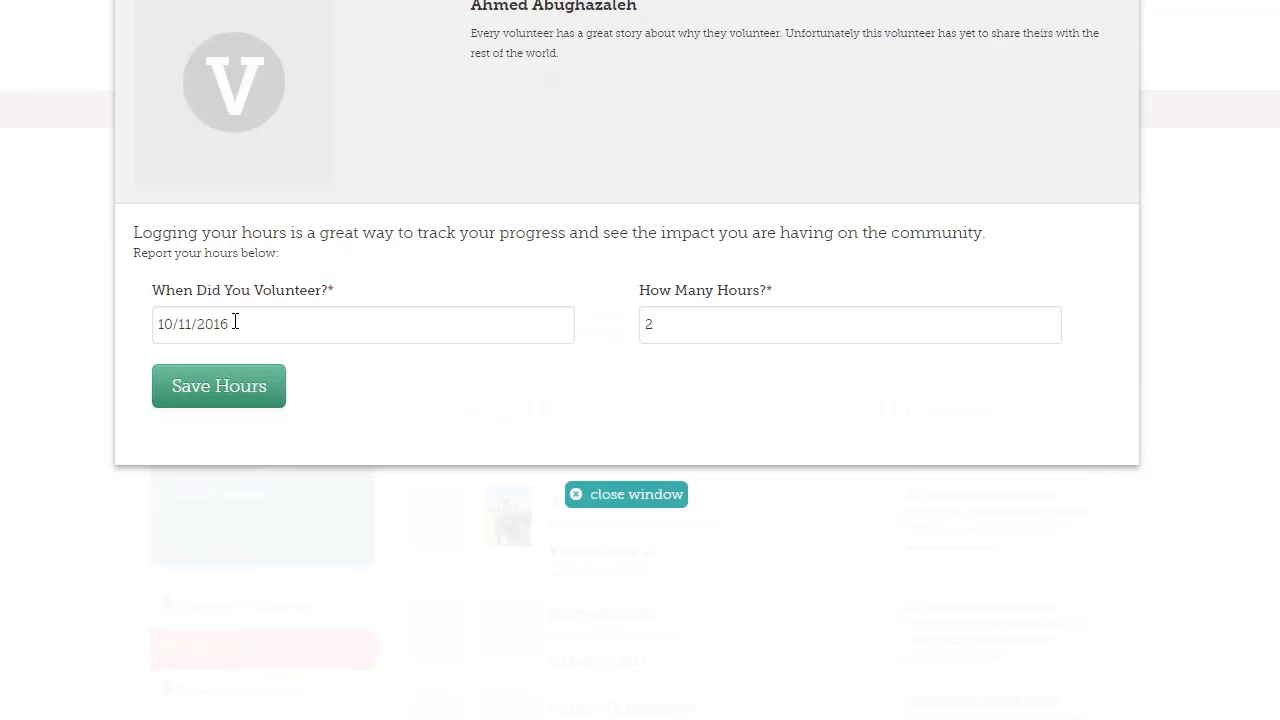
double_click(654, 322)
type("5")
left_click(650, 512)
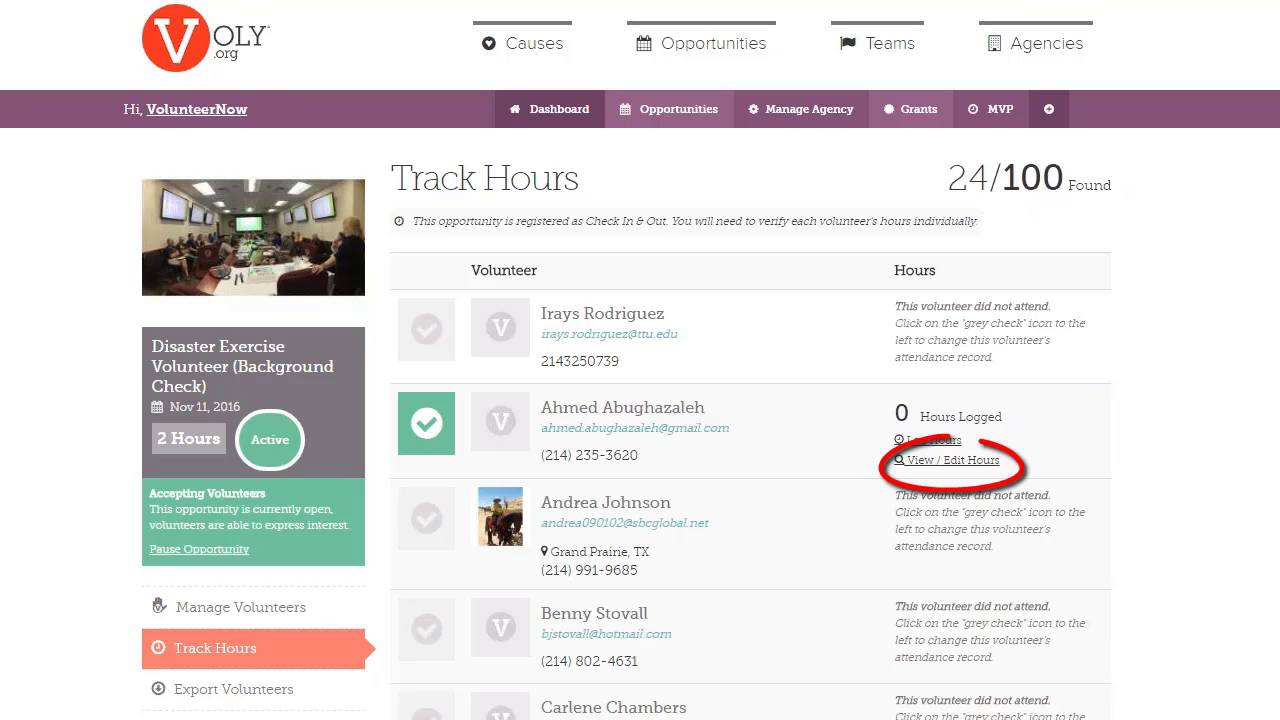
Check the attending volunteer's logged hours, then open Disaster Exercise Volunteer for editing
left_click(978, 460)
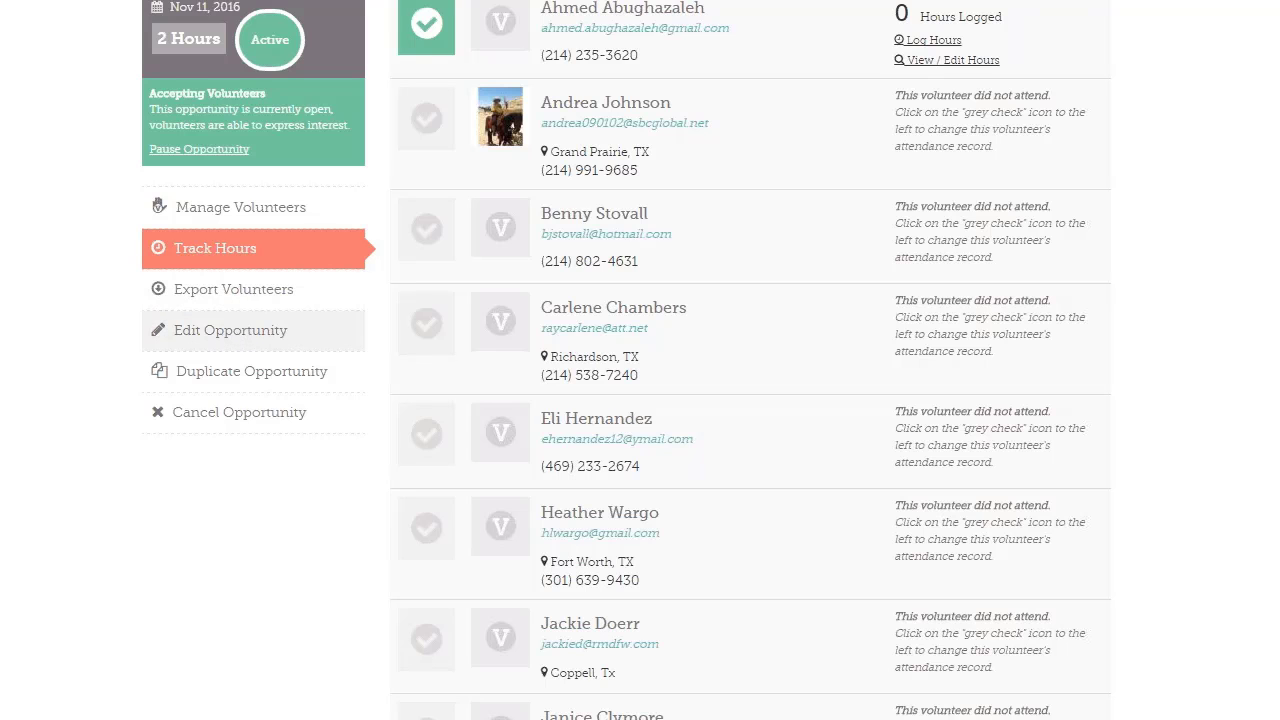
left_click(230, 330)
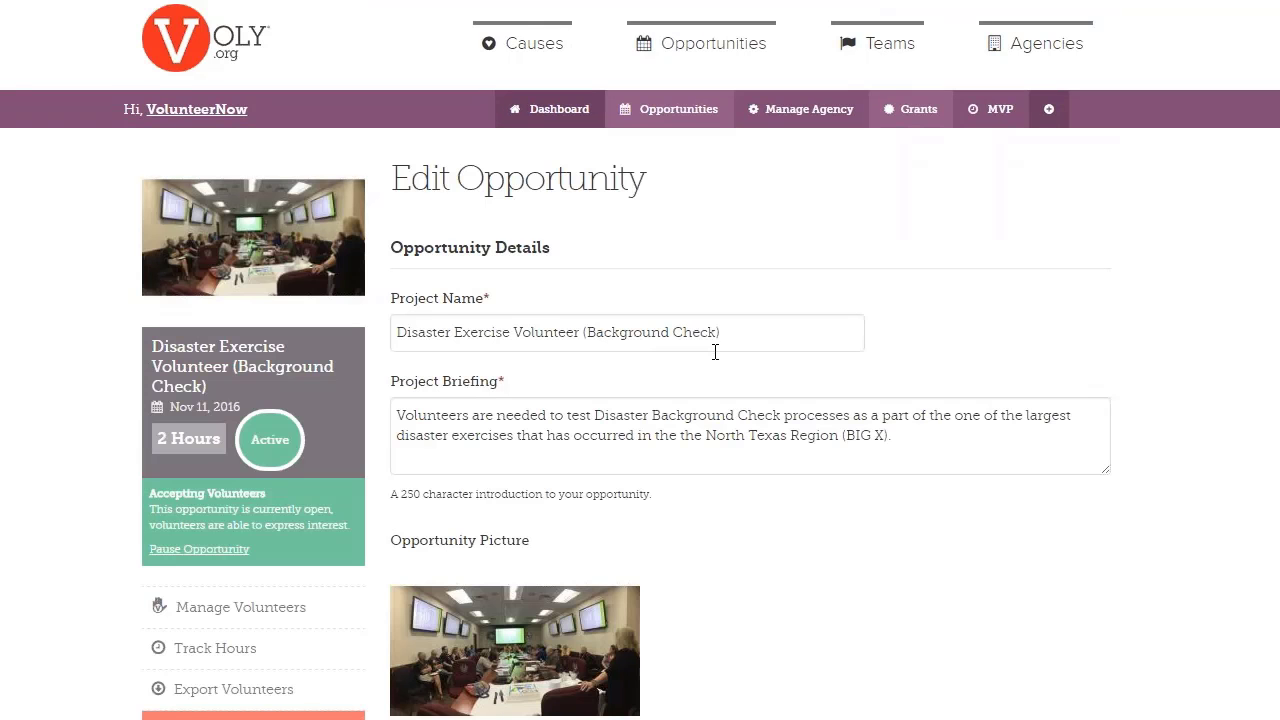
Scroll through the Disaster Exercise Volunteer (Background Check) edit form to review its fields
scroll(715, 352, "down", 2)
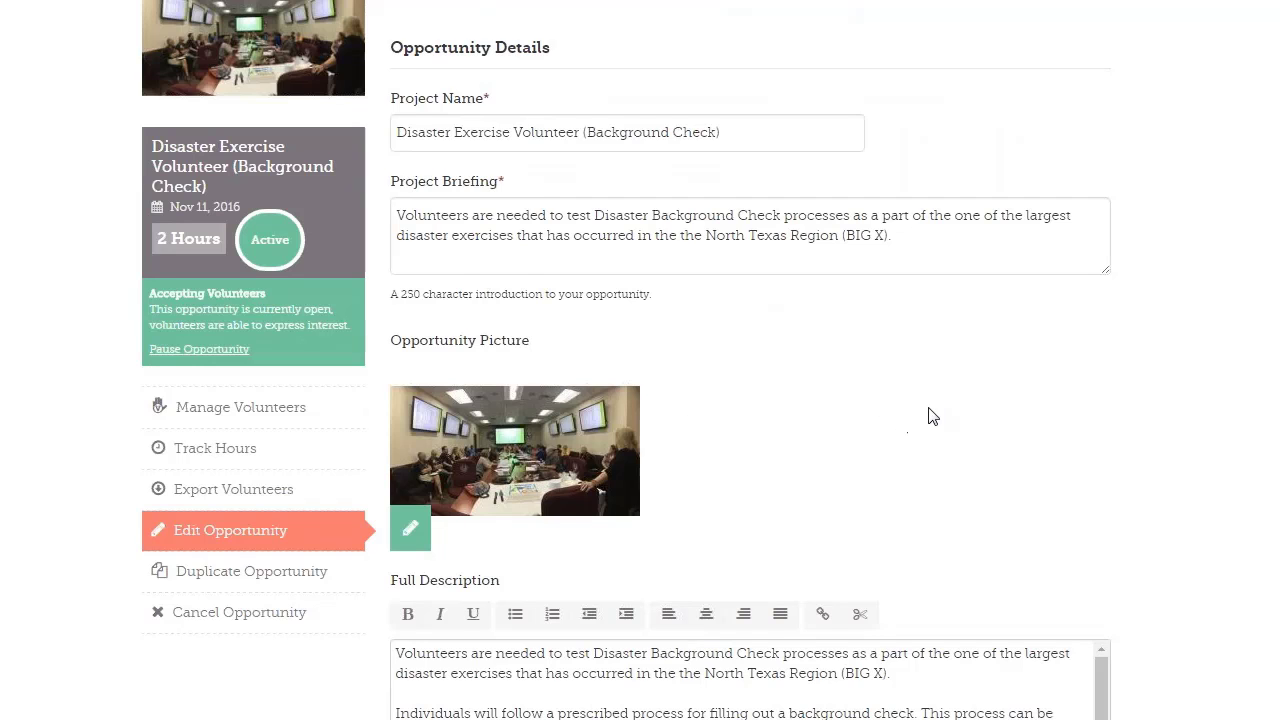
scroll(929, 414, "down", 5)
scroll(750, 400, "down", 20)
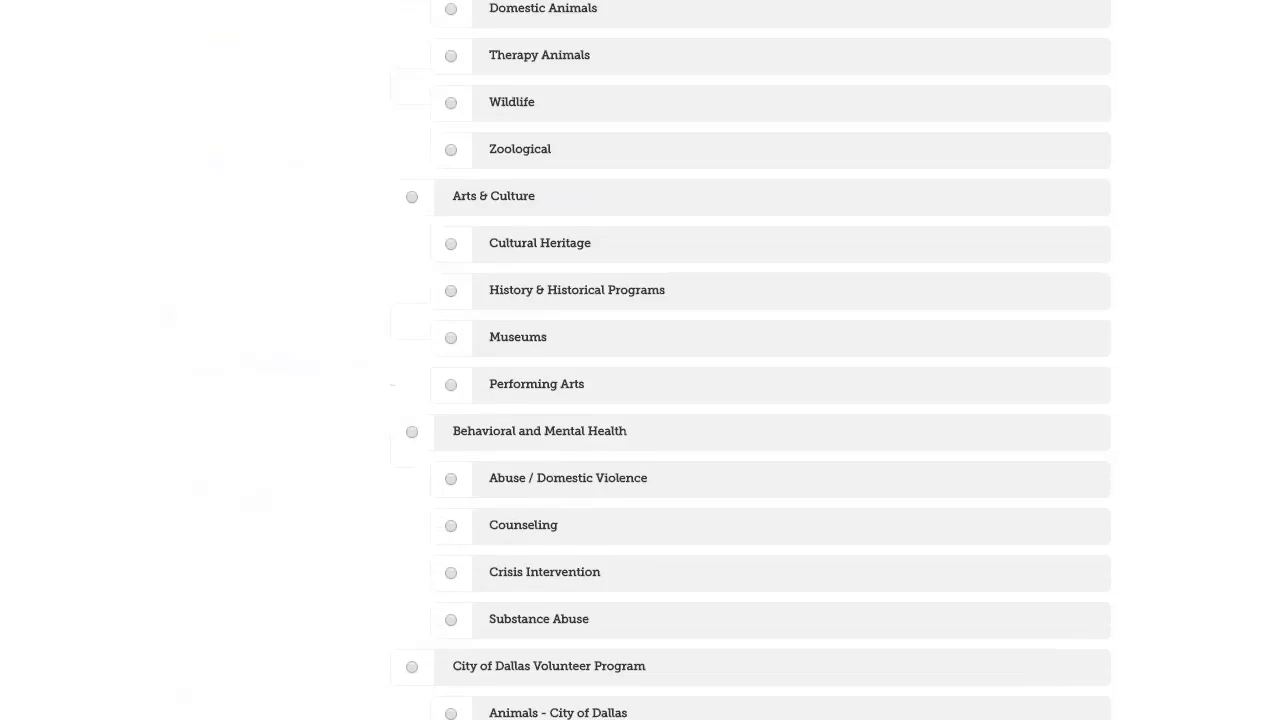
scroll(750, 380, "down", 20)
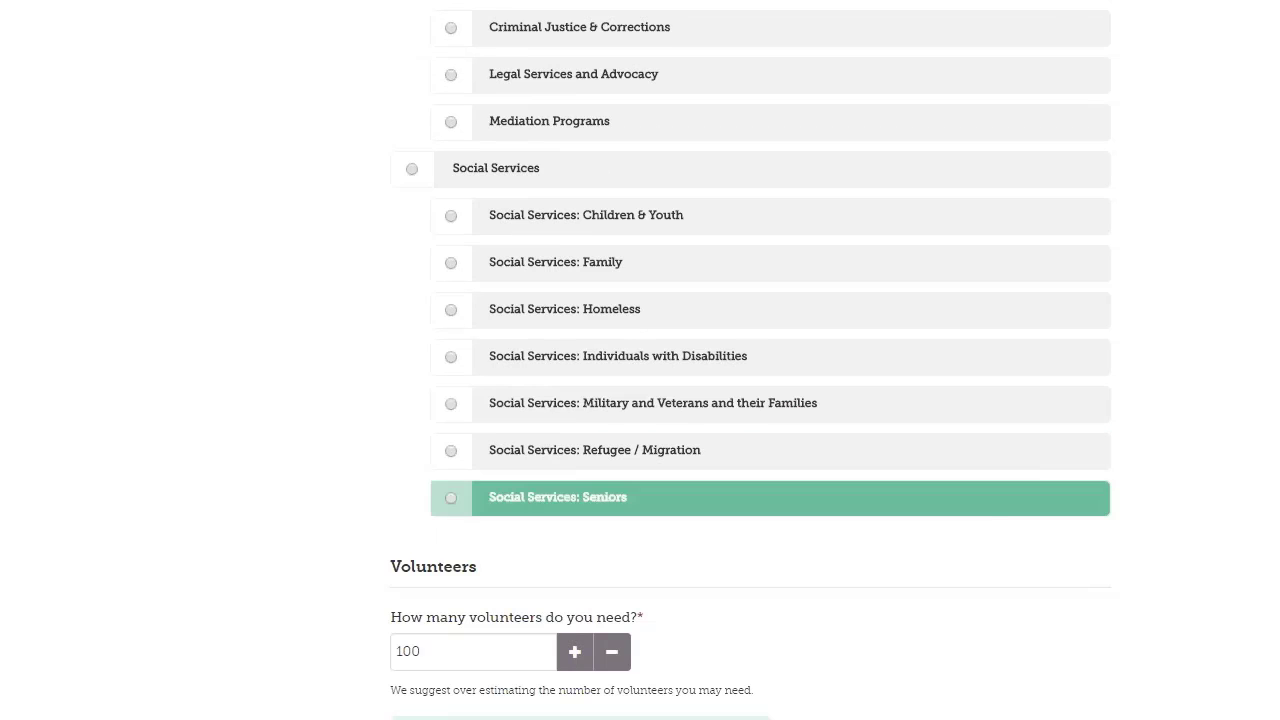
scroll(737, 620, "down", 3)
scroll(737, 622, "down", 3)
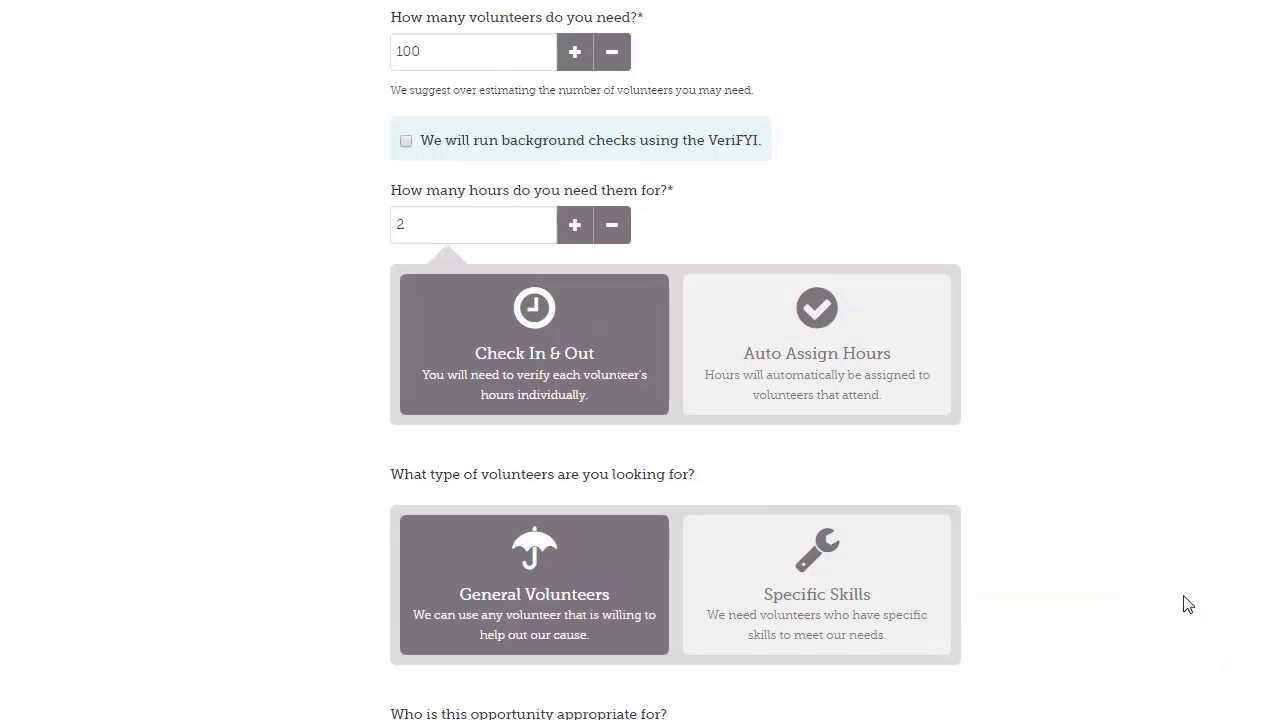
scroll(1185, 595, "up", 20)
scroll(1182, 573, "up", 20)
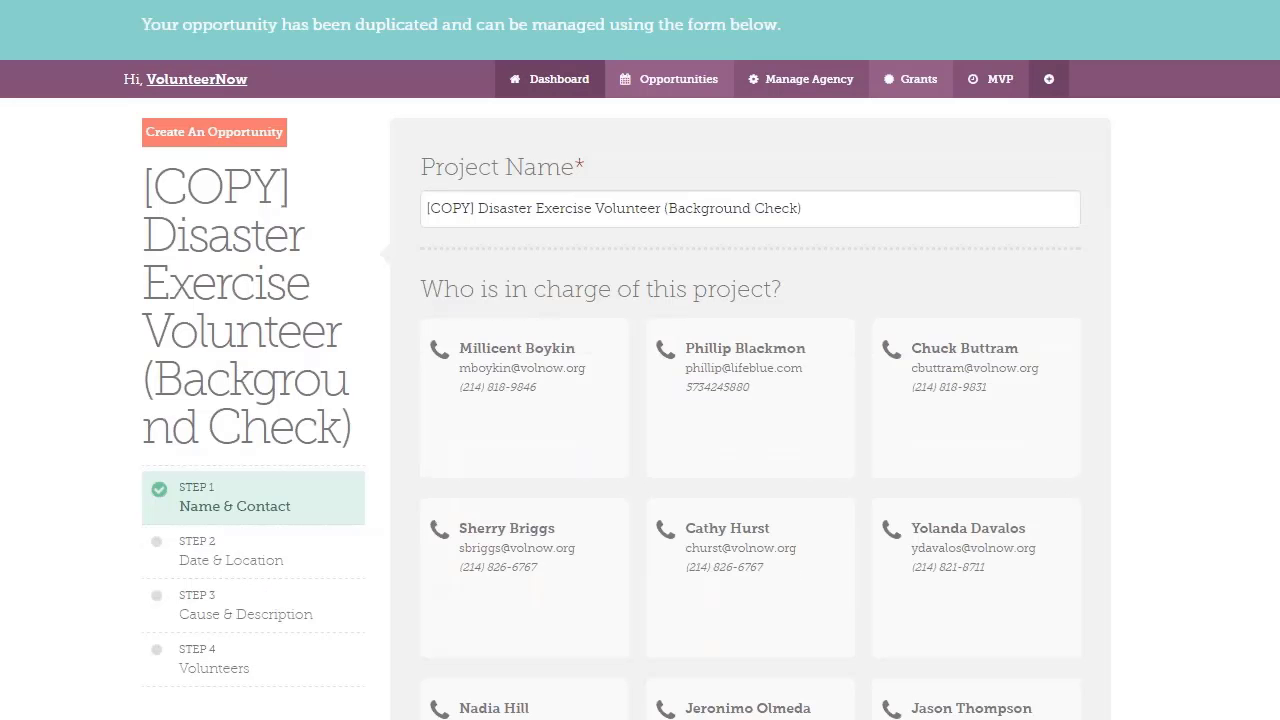
Leave the copied opportunity for the agency's Our Opportunities list
left_click(679, 82)
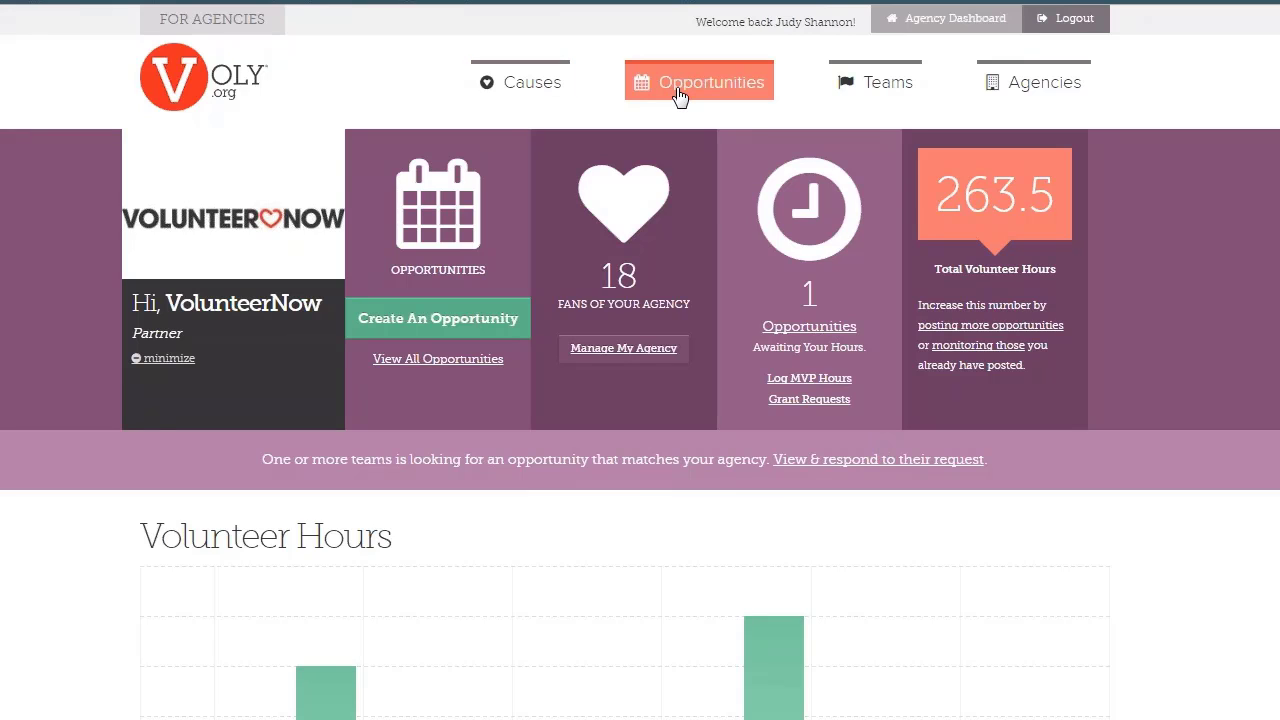
Open the Agencies directory search page
left_click(1054, 92)
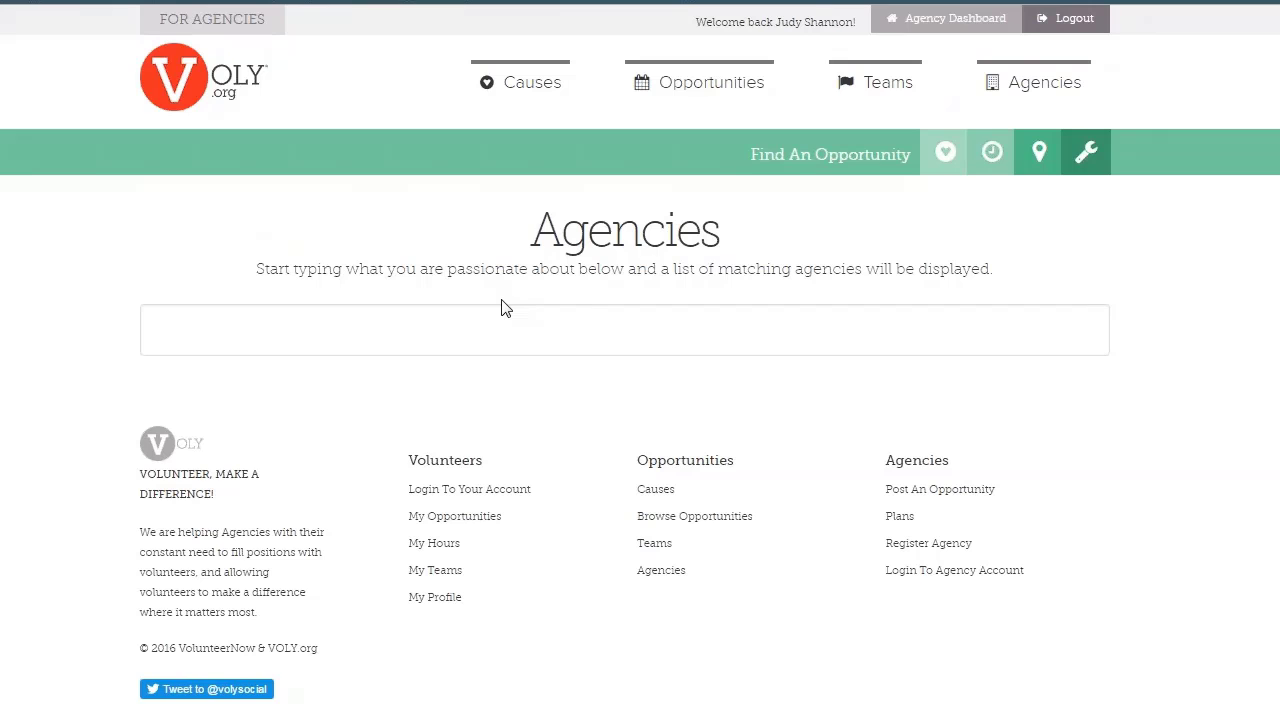
Scroll through the volunteer team cards on the Teams page, then return to the Agency Dashboard
left_click(875, 82)
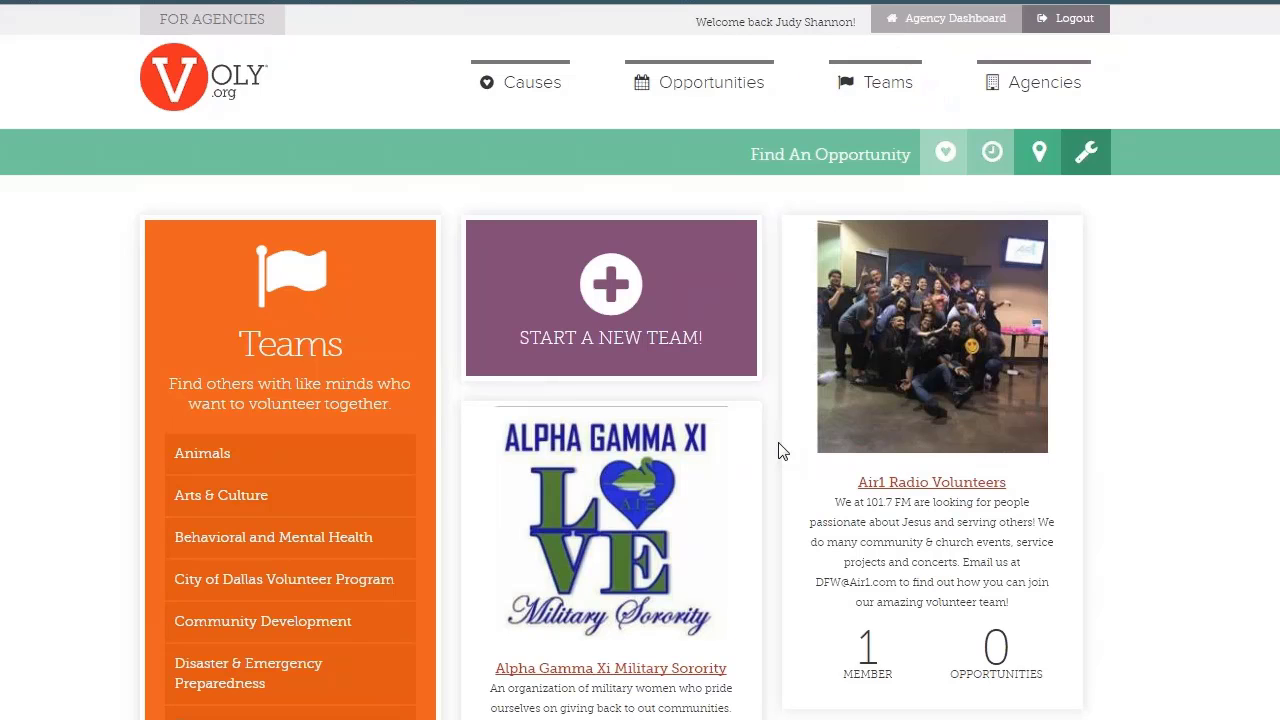
scroll(782, 452, "down", 3)
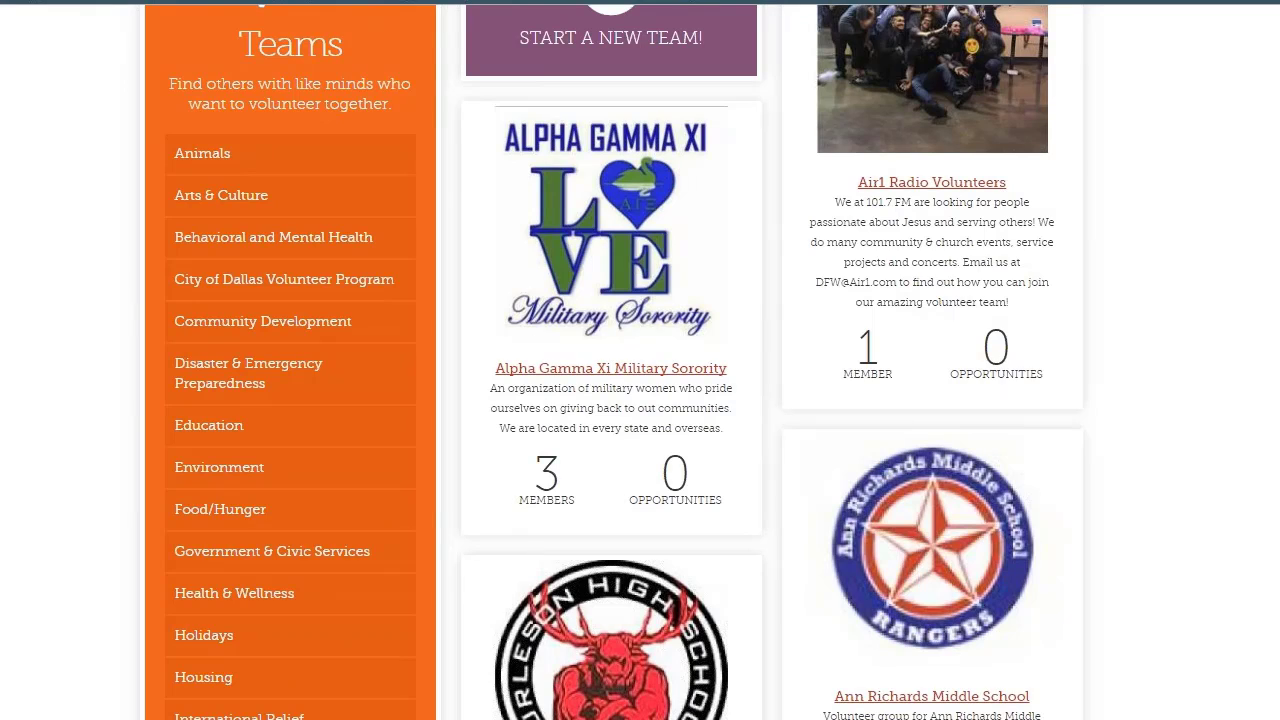
scroll(640, 400, "down", 4)
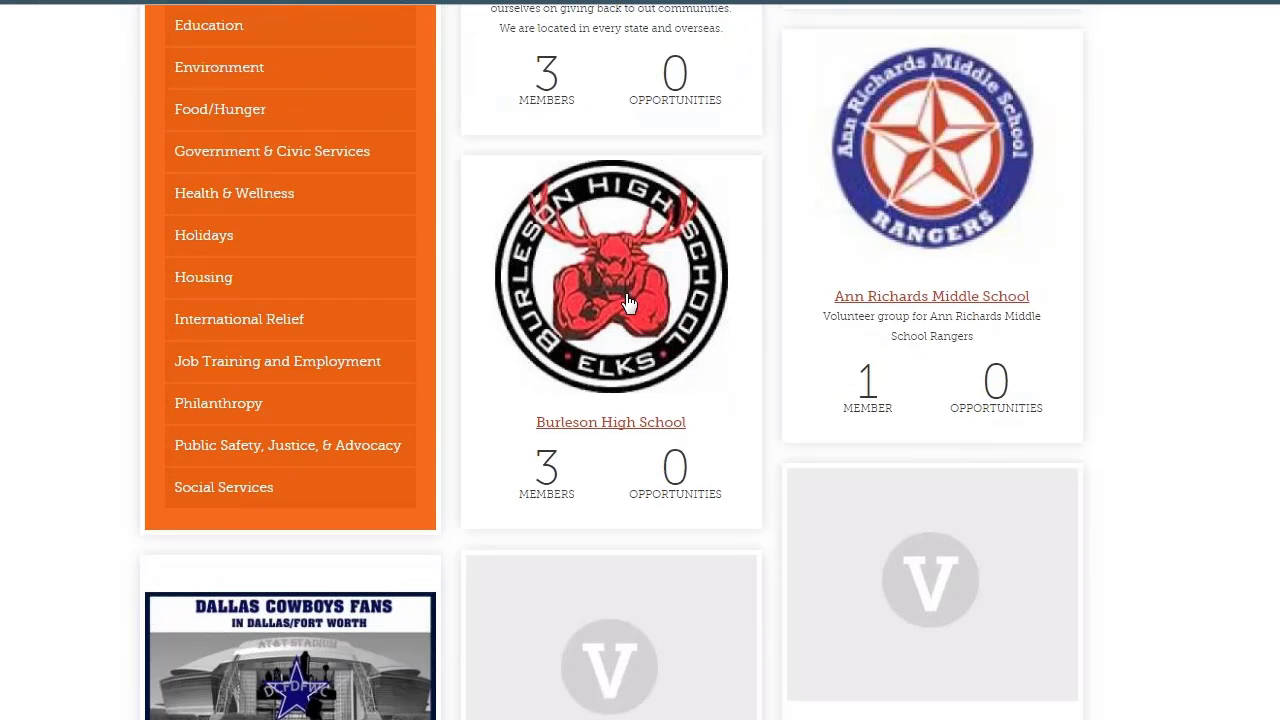
scroll(623, 311, "down", 5)
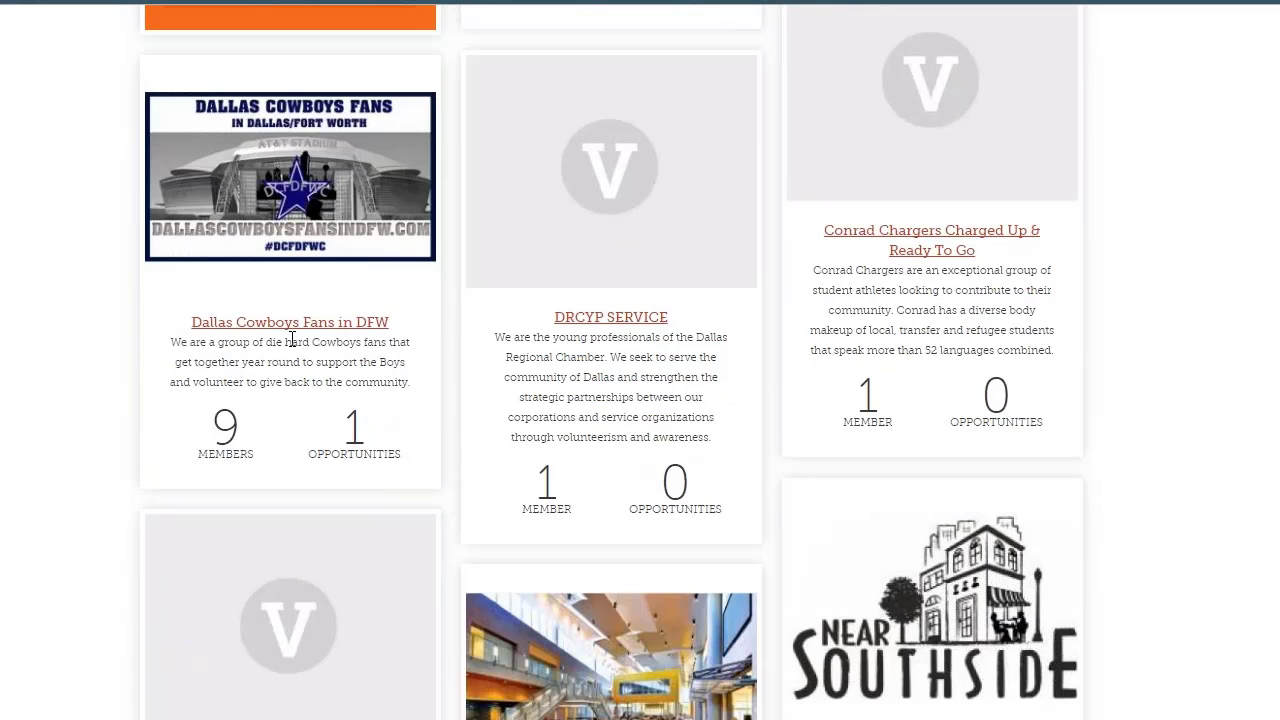
scroll(291, 341, "down", 4)
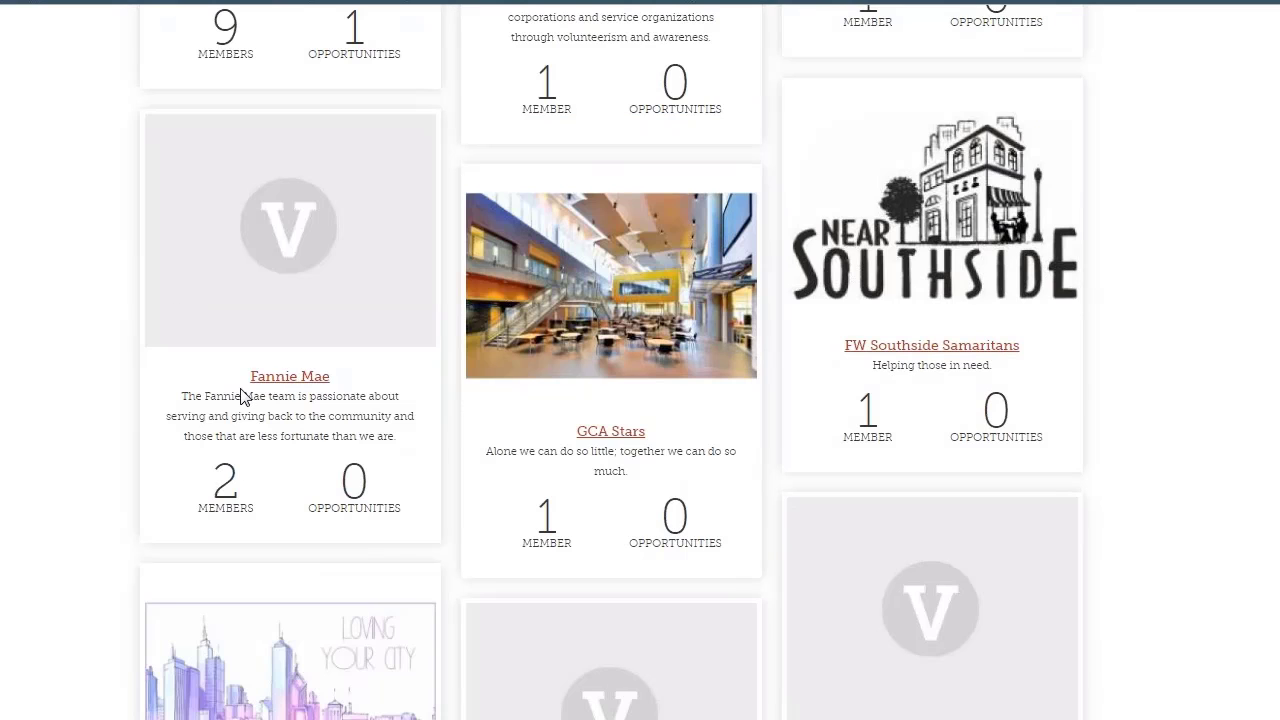
scroll(243, 398, "down", 8)
scroll(611, 362, "down", 3)
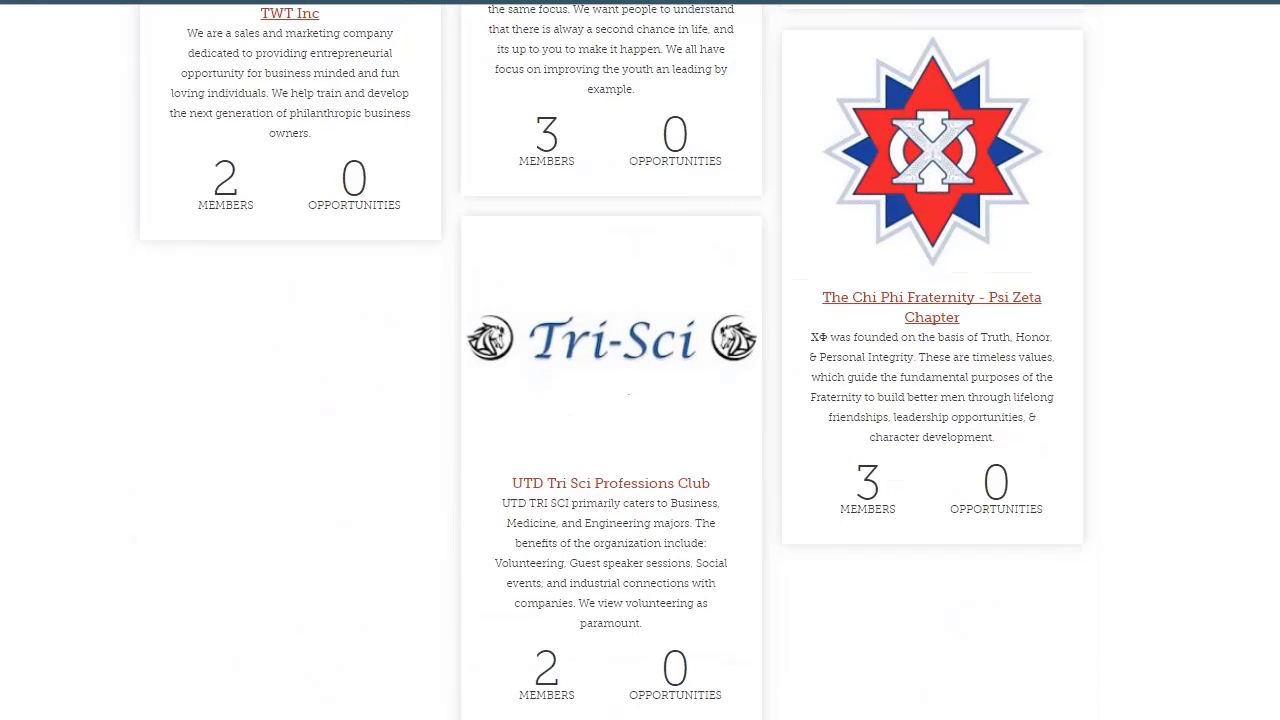
scroll(620, 491, "down", 1)
scroll(620, 491, "up", 10)
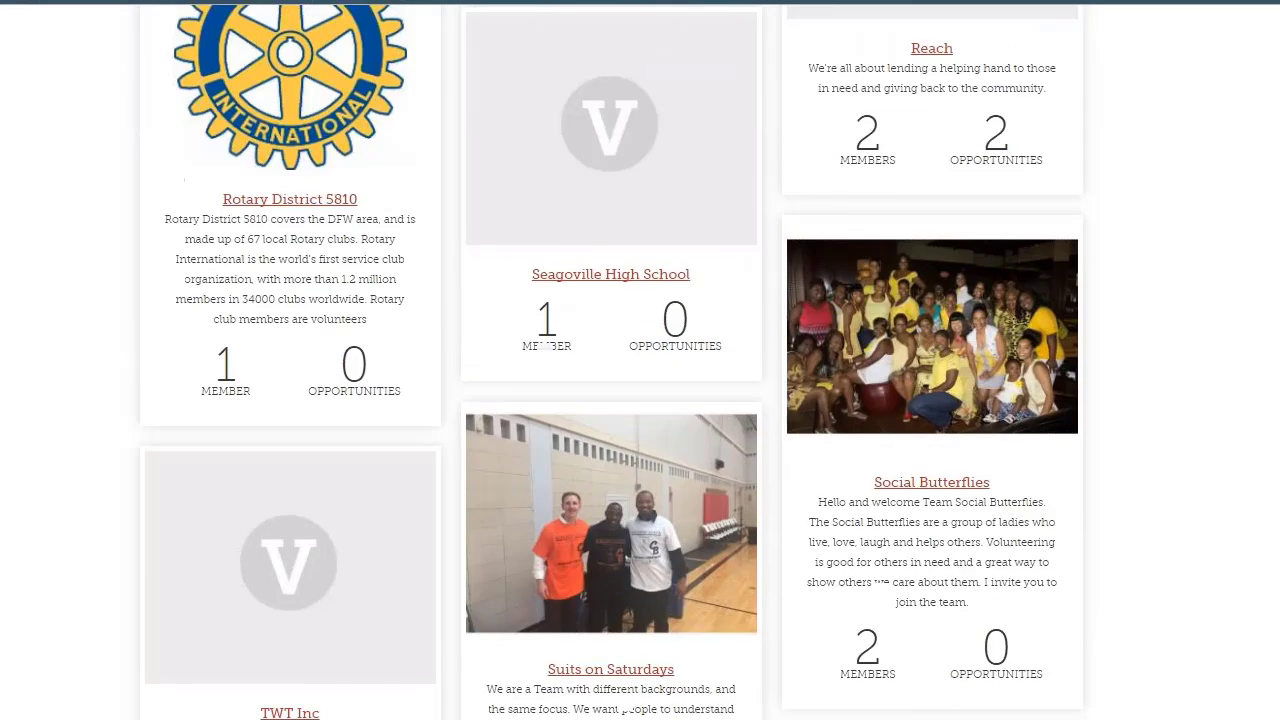
scroll(619, 491, "up", 10)
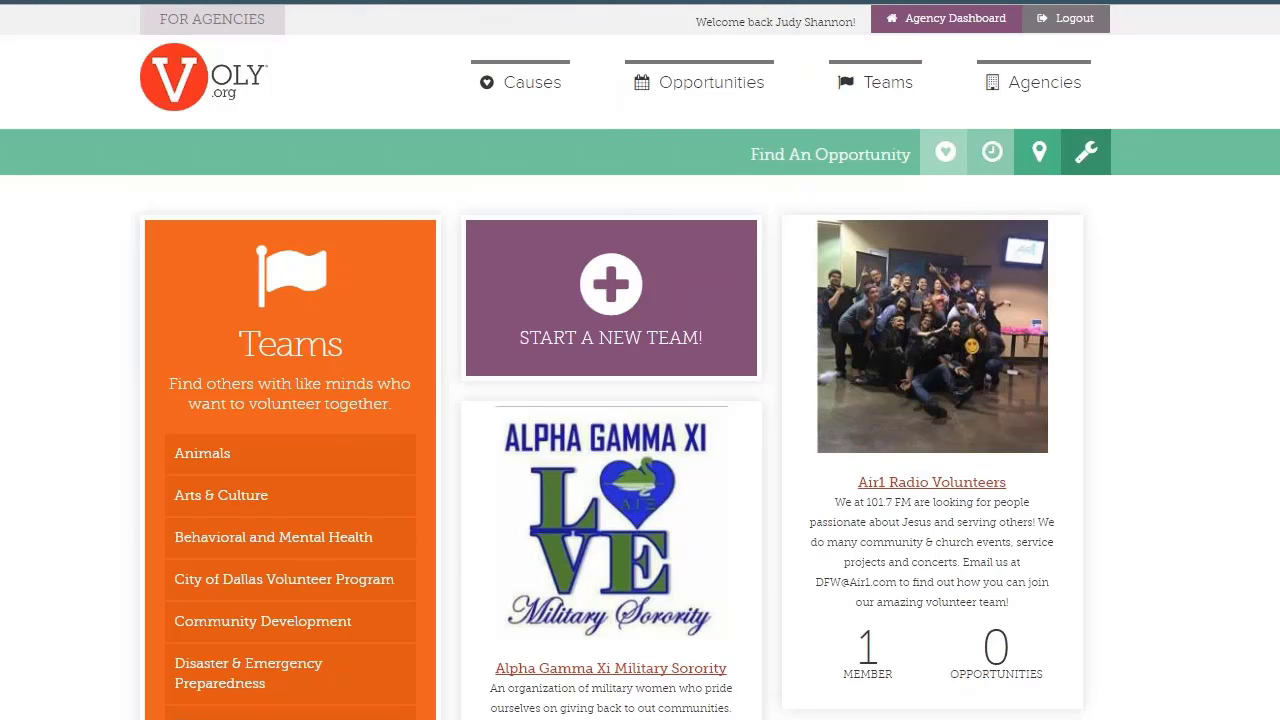
left_click(945, 18)
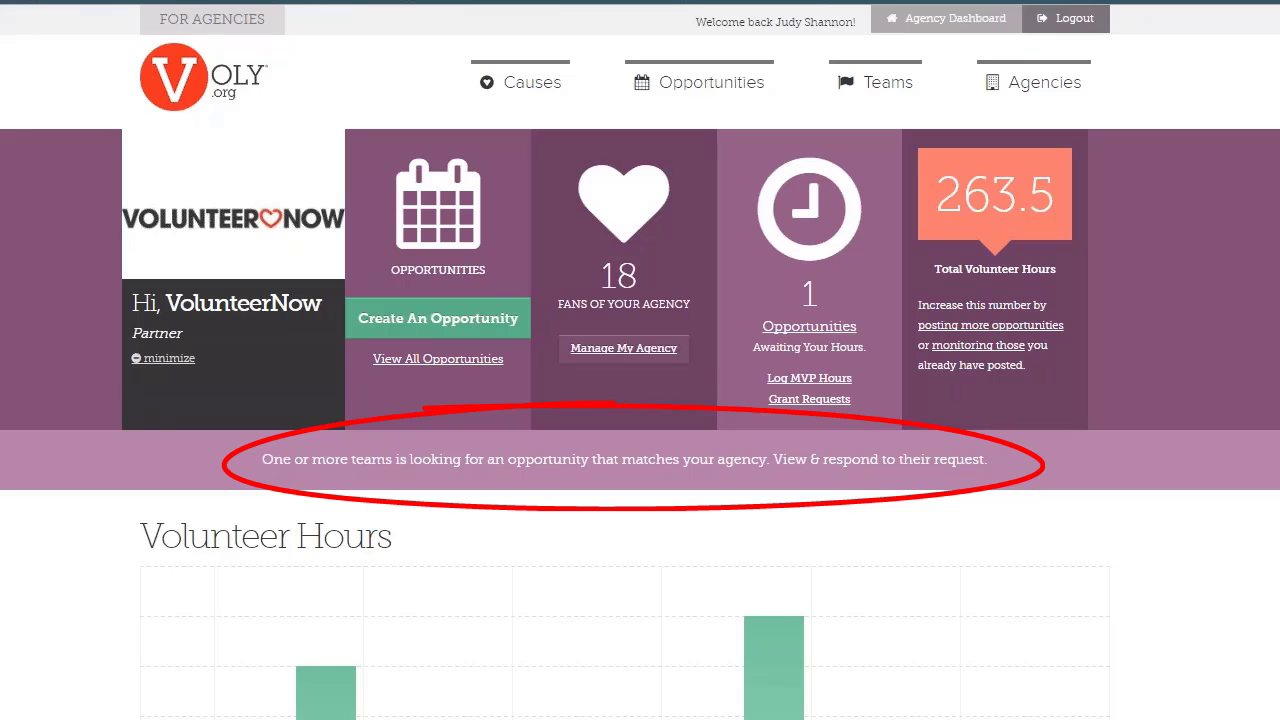
Review the matching team requests in Voly Exchange, such as Six Flags Employees and Rotary District 5810
left_click(625, 460)
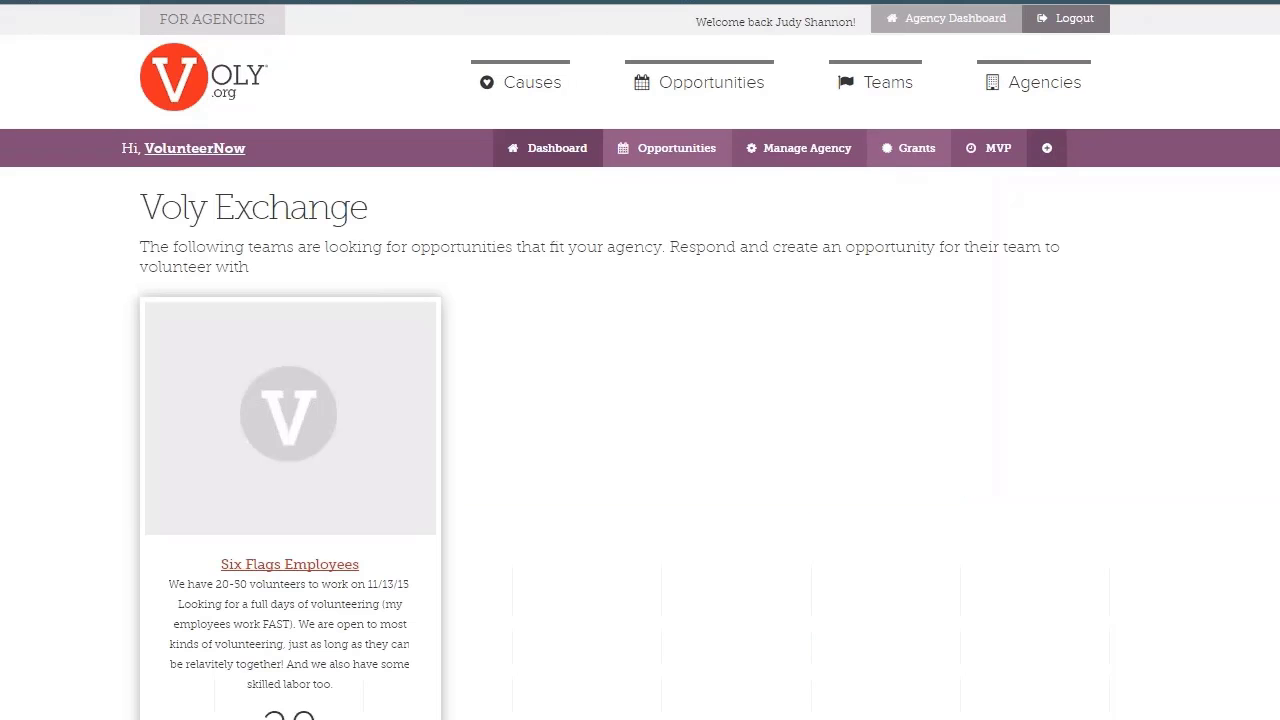
scroll(437, 677, "down", 1)
scroll(437, 677, "down", 3)
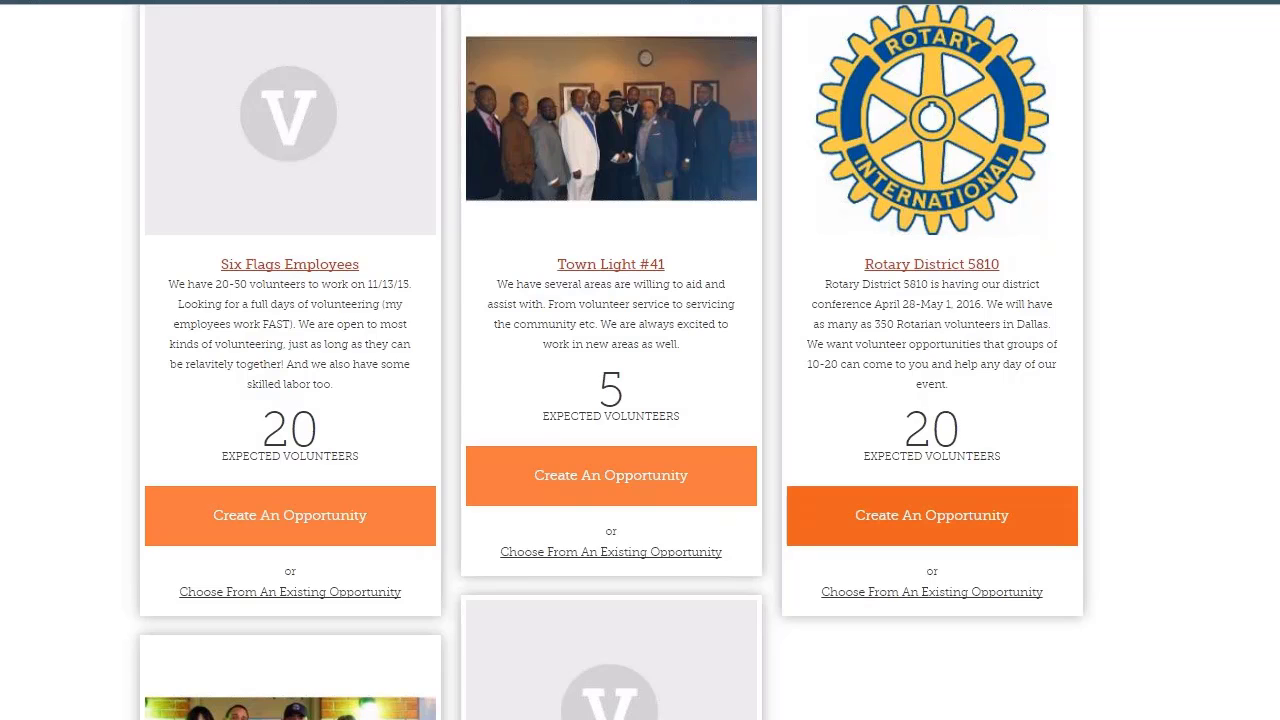
scroll(894, 506, "down", 4)
scroll(612, 362, "down", 5)
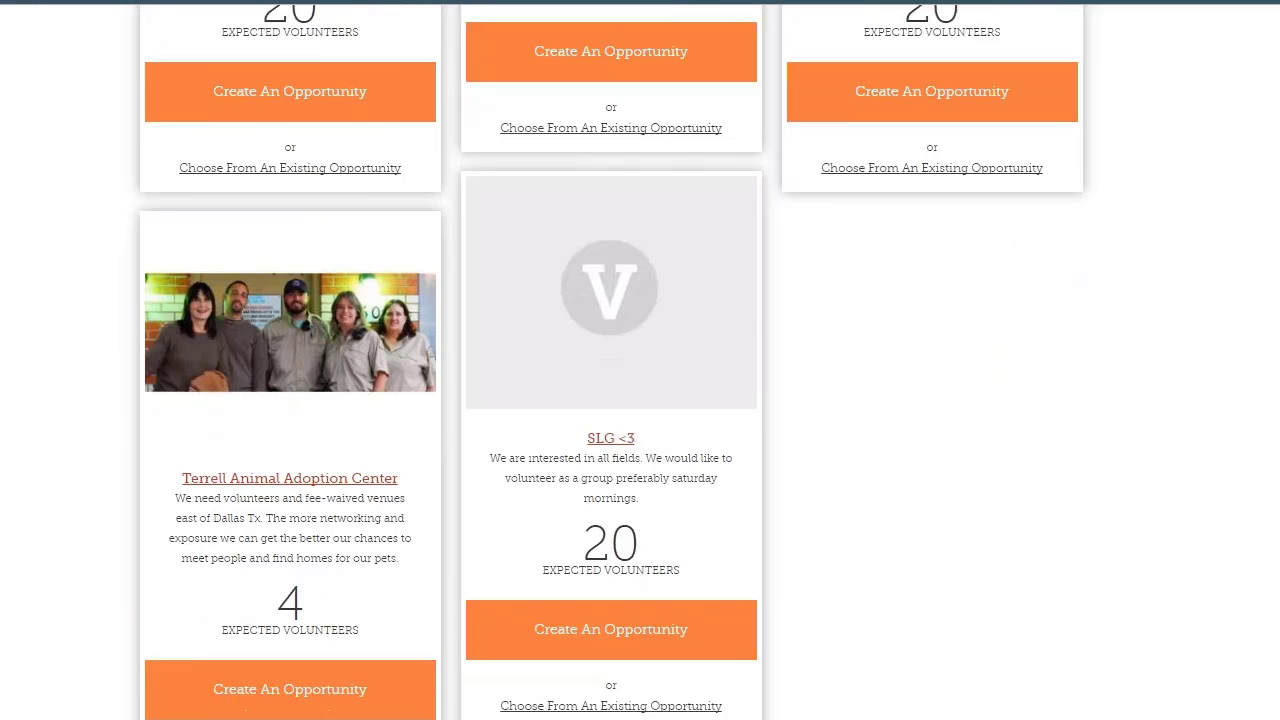